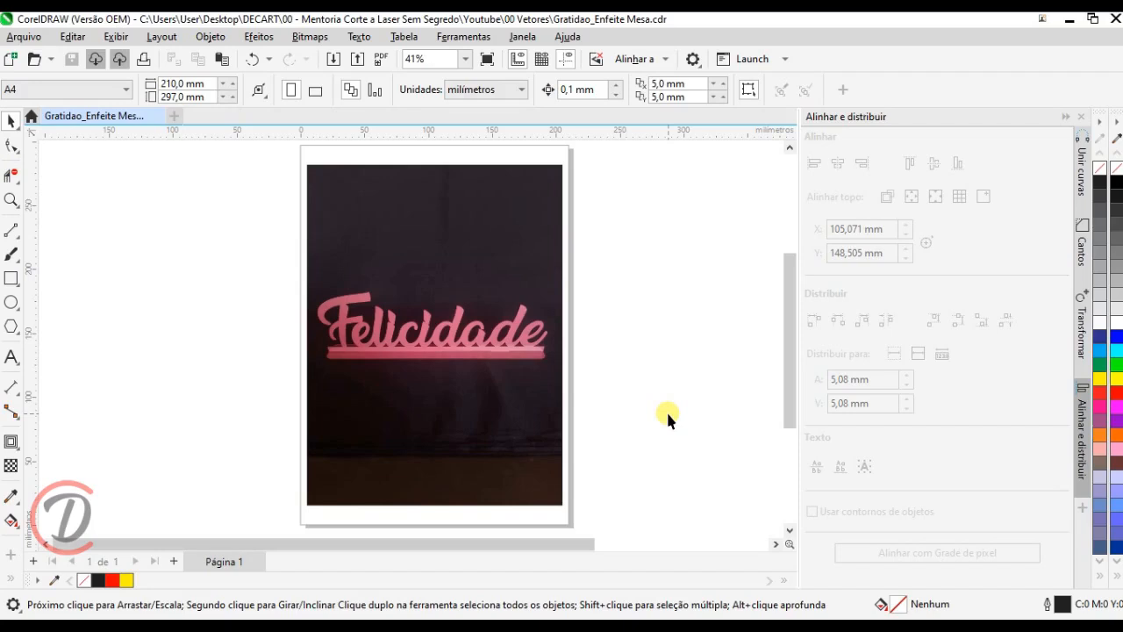
Step: Examine the thin script Gratidao lettering above the bolder Gratidão version
{"action": "left_click_drag", "start_coordinate": [761, 379], "coordinate": [331, 325]}
{"action": "scroll", "coordinate": [658, 341], "scroll_direction": "up", "scroll_amount": 2}
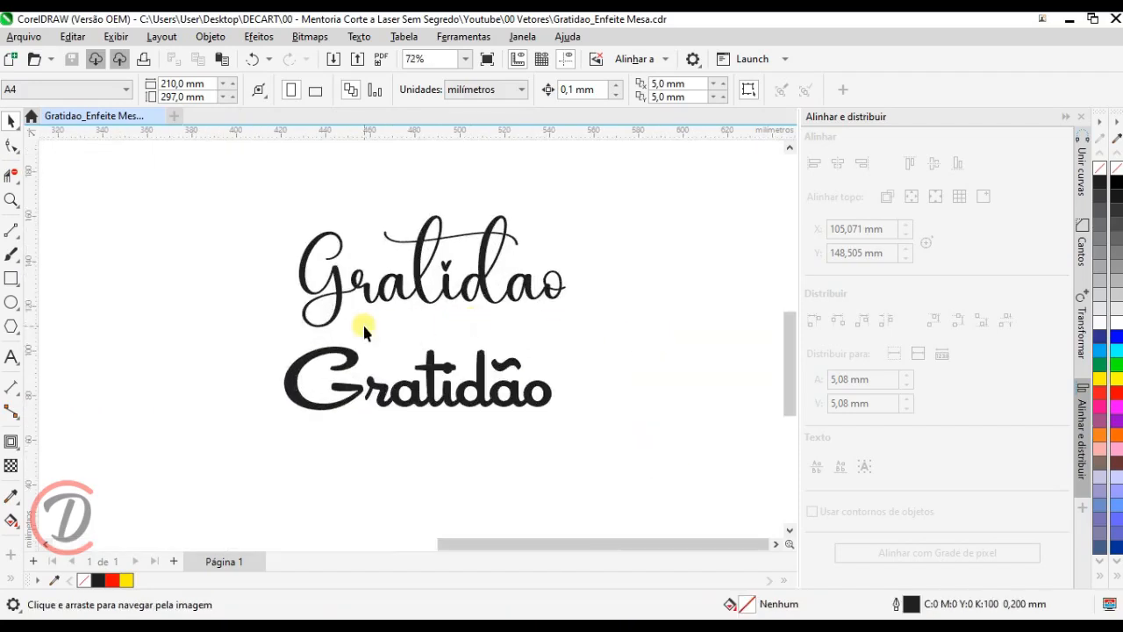
{"action": "scroll", "coordinate": [391, 360], "scroll_direction": "up", "scroll_amount": 1}
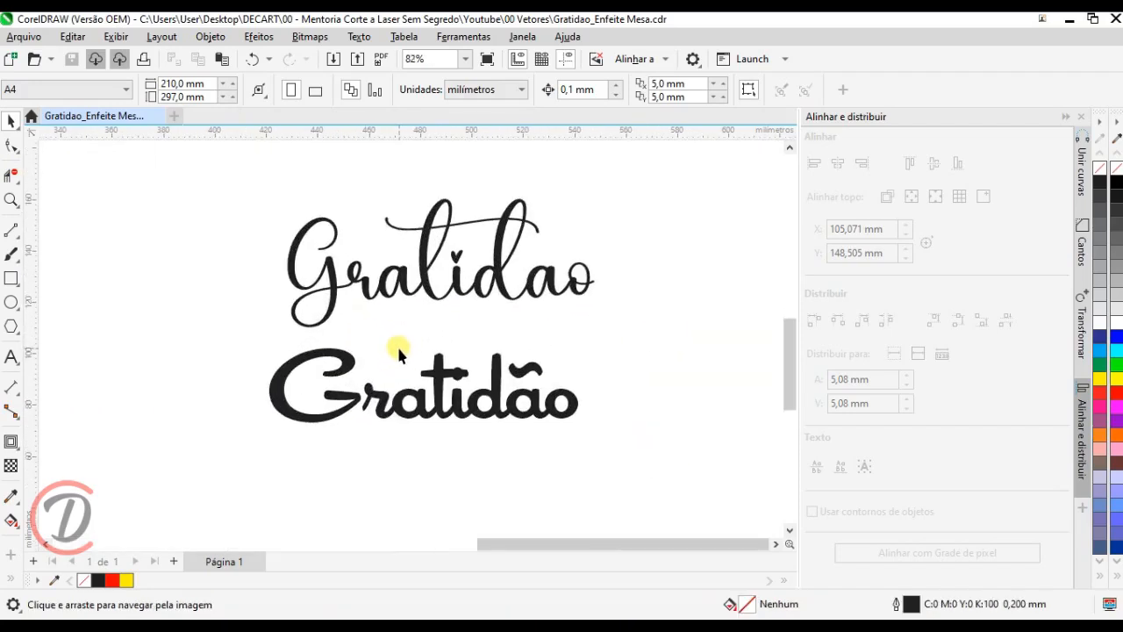
{"action": "left_click", "coordinate": [428, 293]}
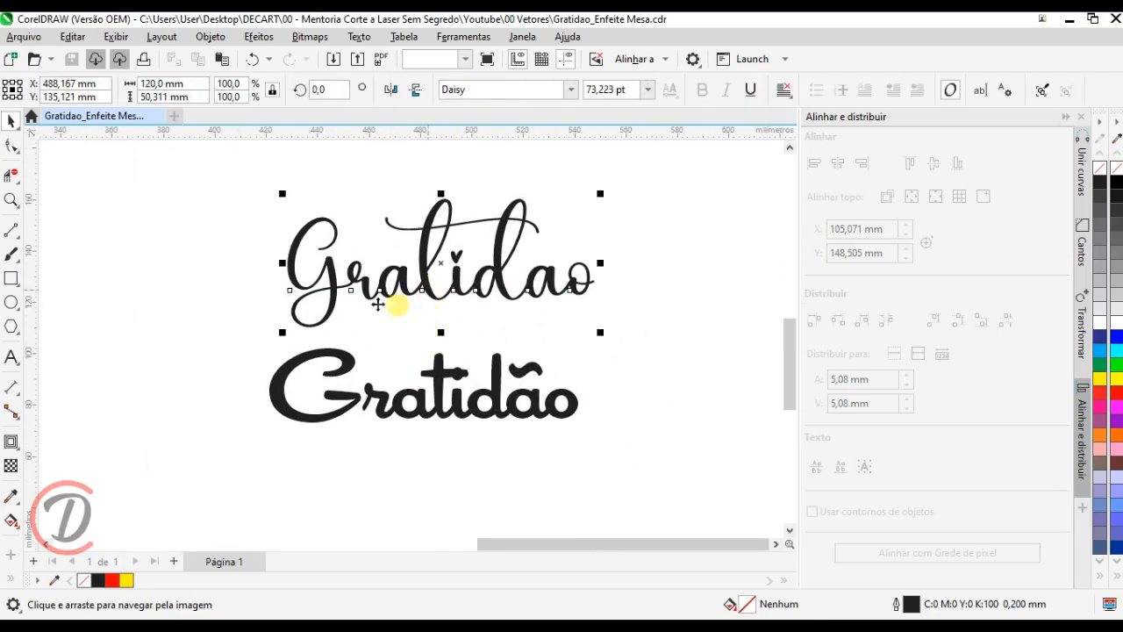
{"action": "scroll", "coordinate": [399, 264], "scroll_direction": "up", "scroll_amount": 3}
{"action": "scroll", "coordinate": [293, 289], "scroll_direction": "up", "scroll_amount": 3}
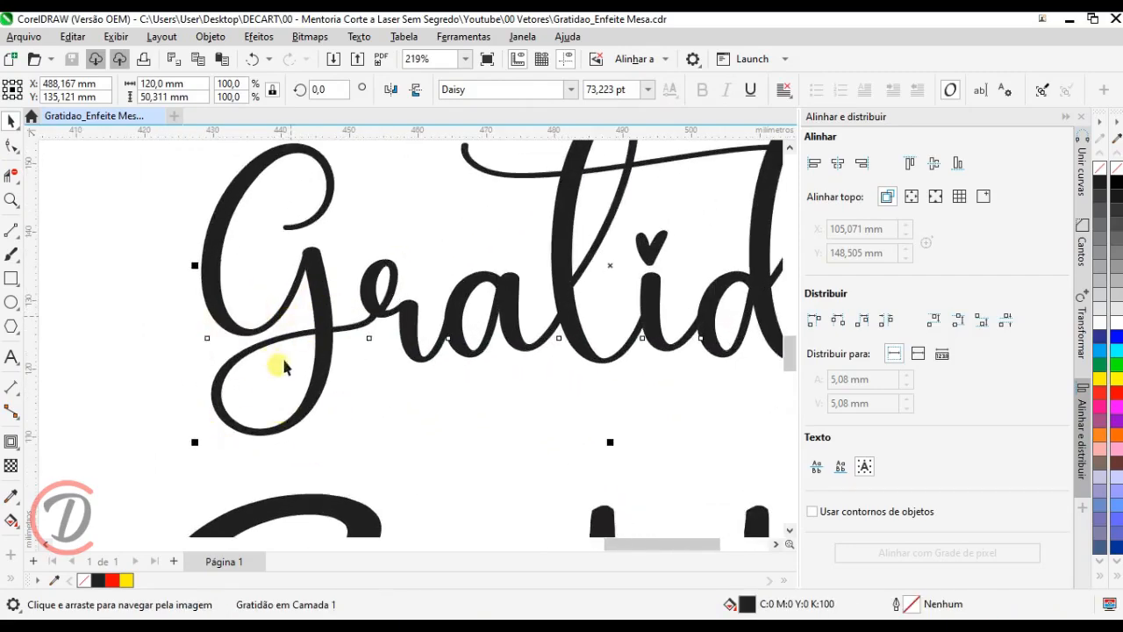
{"action": "scroll", "coordinate": [325, 321], "scroll_direction": "down", "scroll_amount": 1}
{"action": "scroll", "coordinate": [307, 360], "scroll_direction": "down", "scroll_amount": 1}
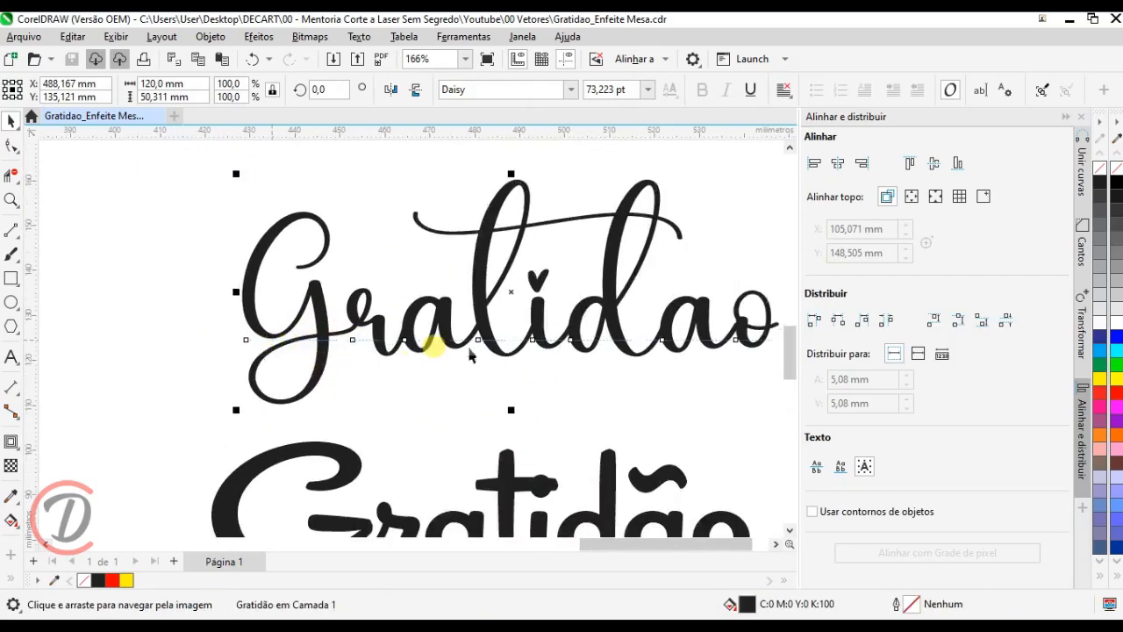
{"action": "left_click_drag", "start_coordinate": [664, 360], "coordinate": [601, 352]}
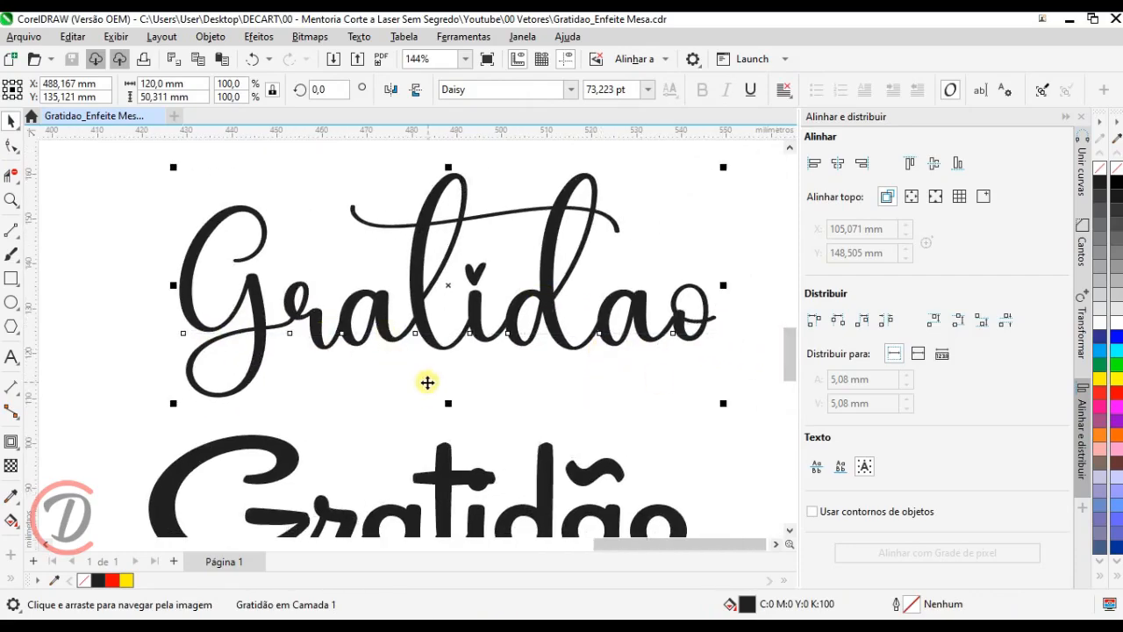
Step: Measure the thickness of the thin stroke joining the G and r in the script word, and delete the dimension
{"action": "scroll", "coordinate": [241, 307], "scroll_direction": "up", "scroll_amount": 12}
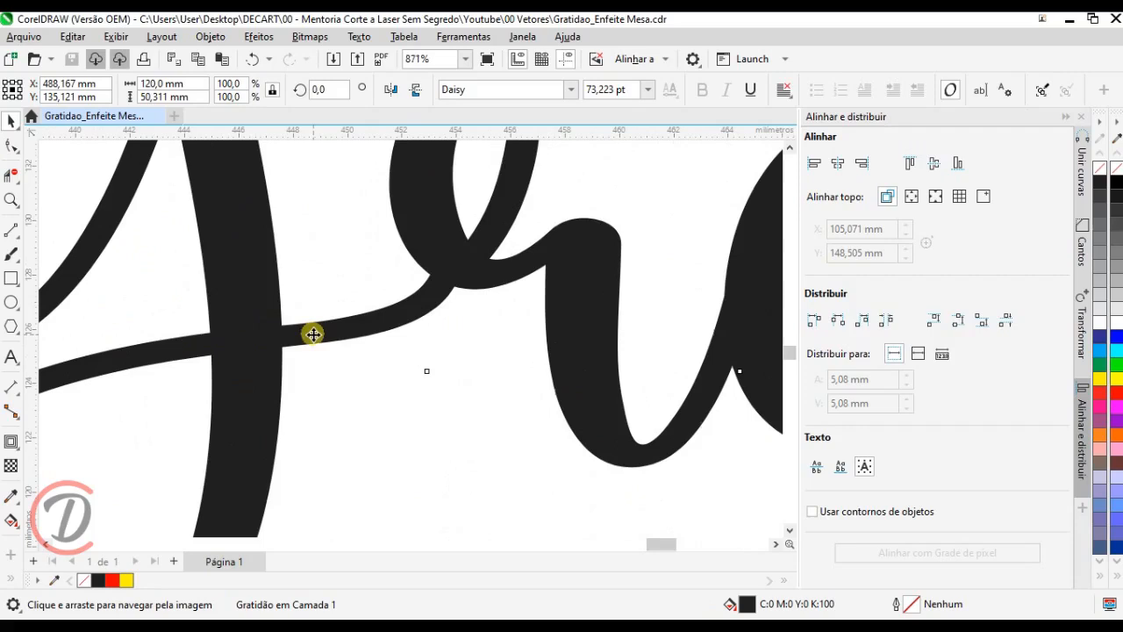
{"action": "left_click", "coordinate": [11, 385]}
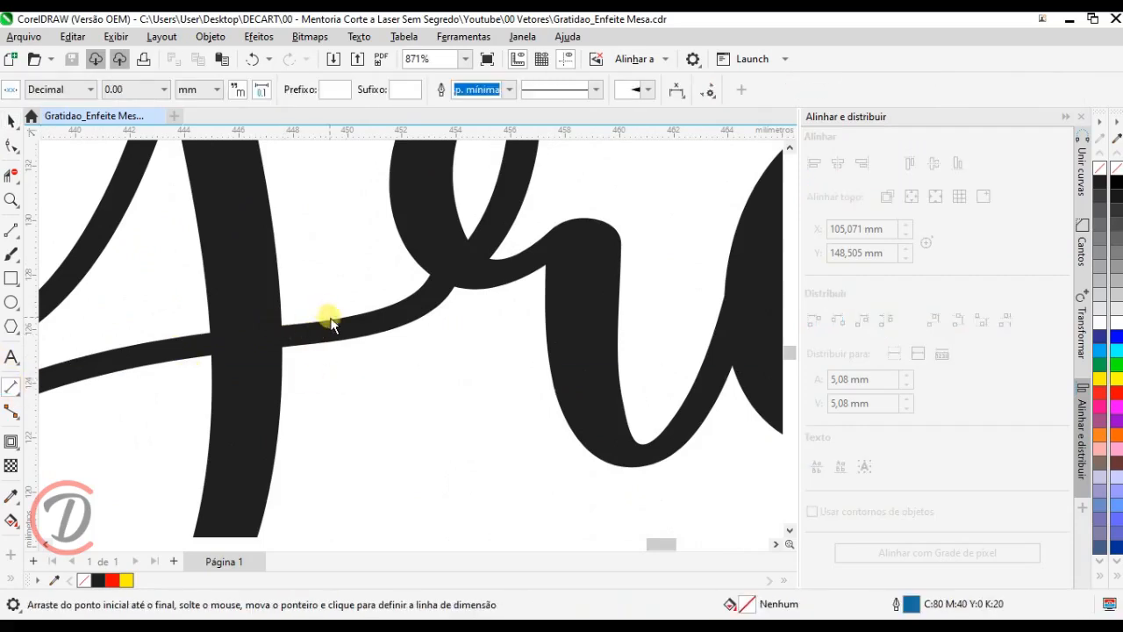
{"action": "left_click_drag", "start_coordinate": [332, 320], "coordinate": [336, 342]}
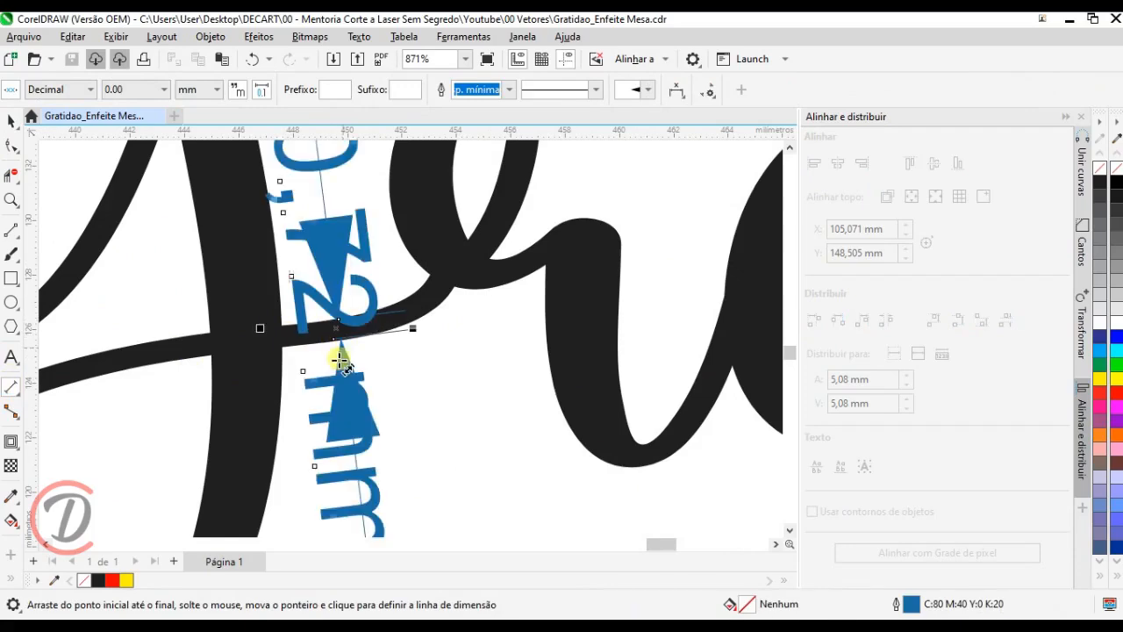
{"action": "left_click", "coordinate": [344, 393]}
{"action": "scroll", "coordinate": [356, 383], "scroll_direction": "down", "scroll_amount": 2}
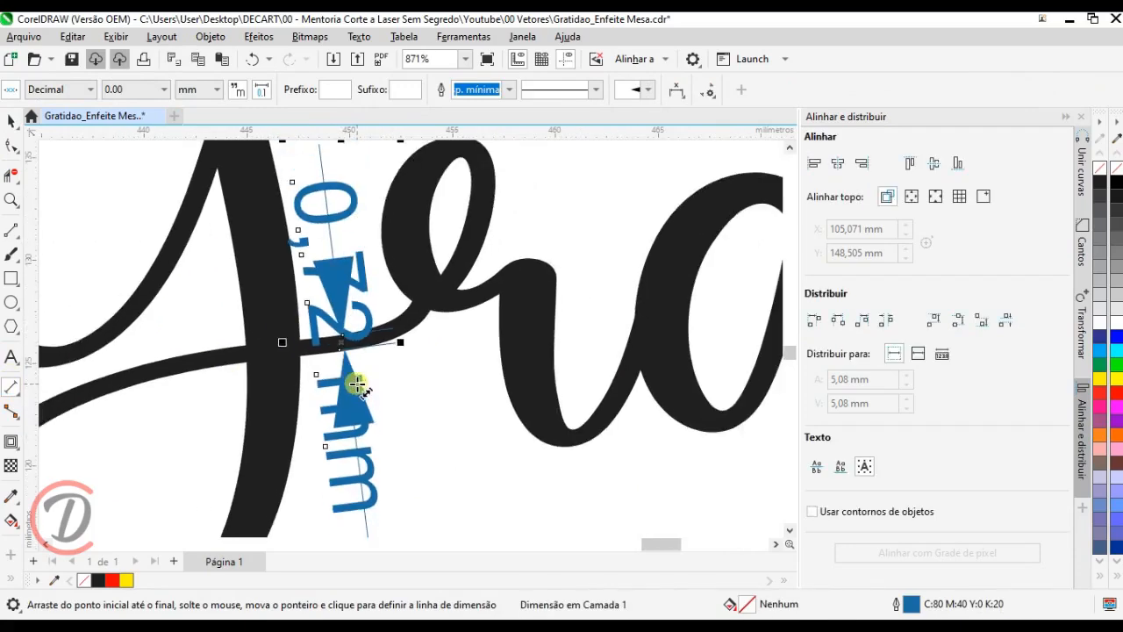
{"action": "key", "text": "Delete"}
{"action": "scroll", "coordinate": [296, 281], "scroll_direction": "down", "scroll_amount": 2}
{"action": "scroll", "coordinate": [215, 345], "scroll_direction": "down", "scroll_amount": 1}
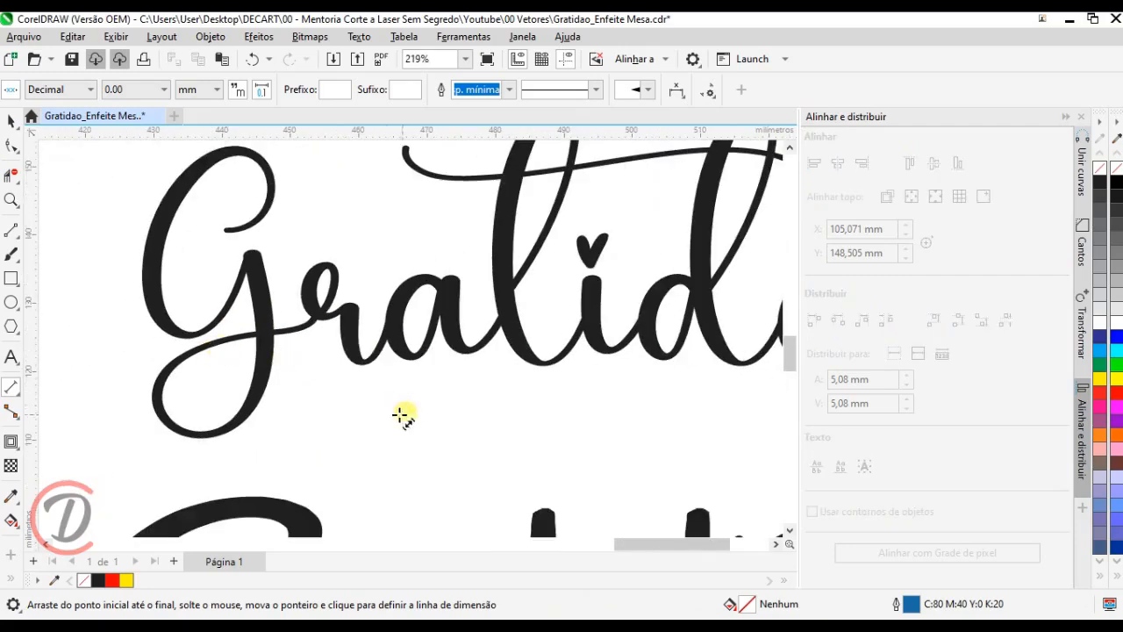
Step: Compare the stroke thickness and letter joins of the two Gratidão letterings
{"action": "scroll", "coordinate": [642, 296], "scroll_direction": "down", "scroll_amount": 2}
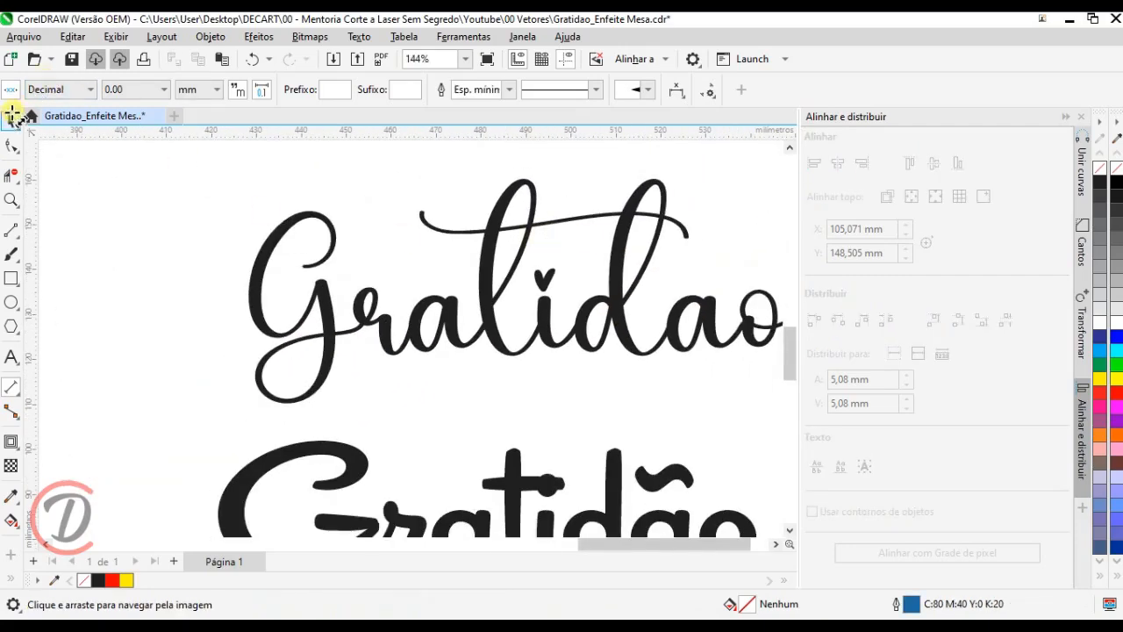
{"action": "scroll", "coordinate": [184, 300], "scroll_direction": "down", "scroll_amount": 1}
{"action": "left_click", "coordinate": [441, 313]}
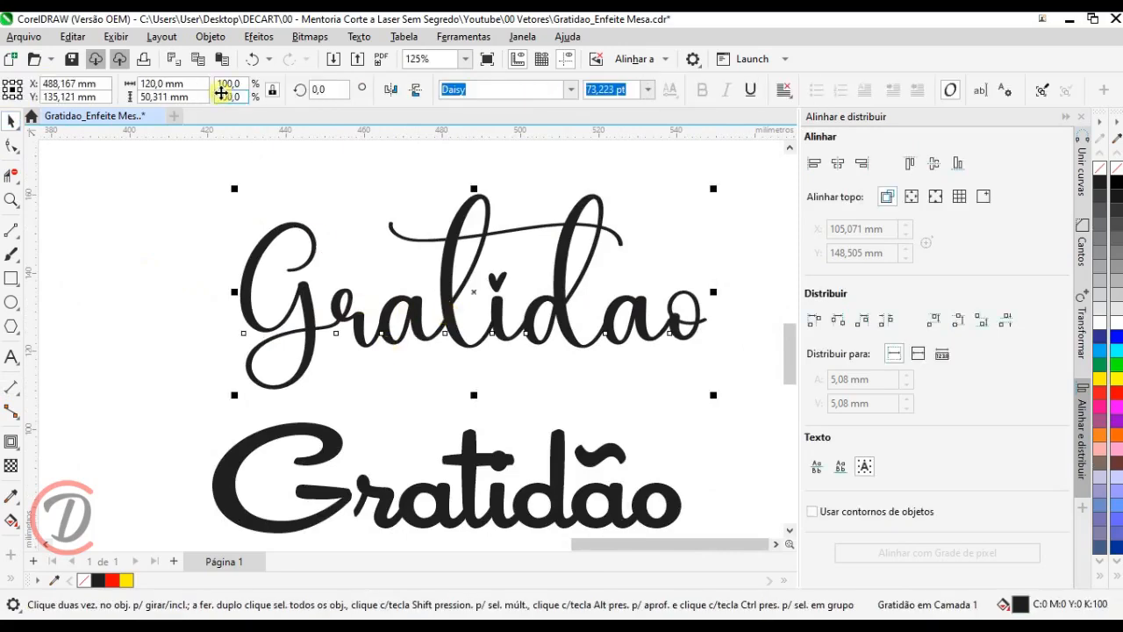
{"action": "left_click", "coordinate": [184, 290]}
{"action": "scroll", "coordinate": [546, 389], "scroll_direction": "up", "scroll_amount": 1}
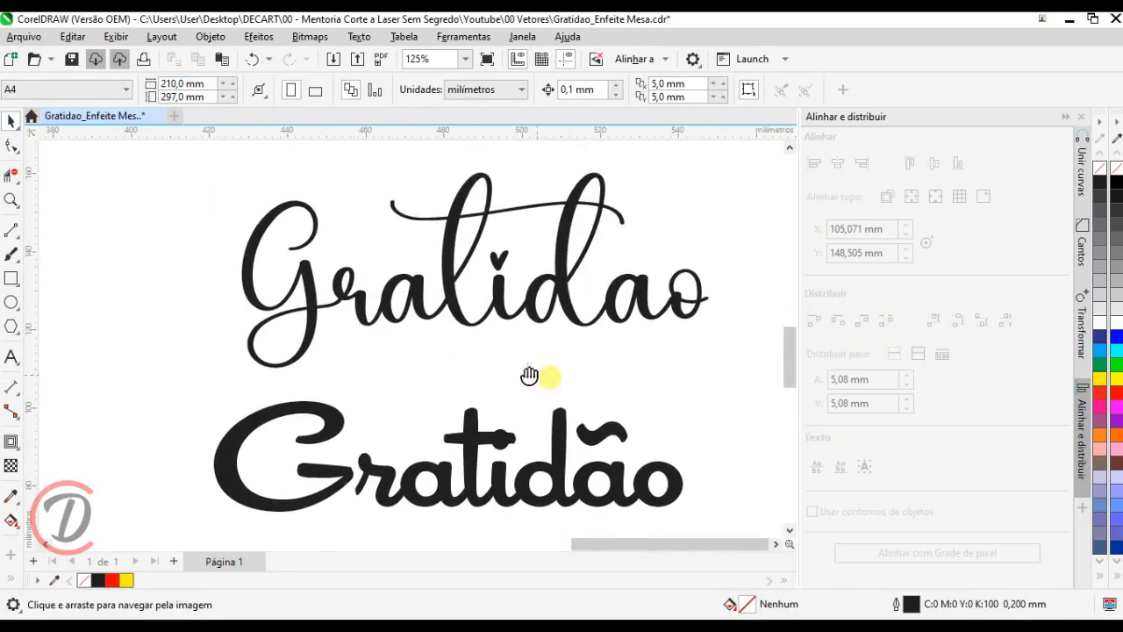
{"action": "scroll", "coordinate": [373, 310], "scroll_direction": "up", "scroll_amount": 1}
{"action": "scroll", "coordinate": [474, 274], "scroll_direction": "down", "scroll_amount": 2}
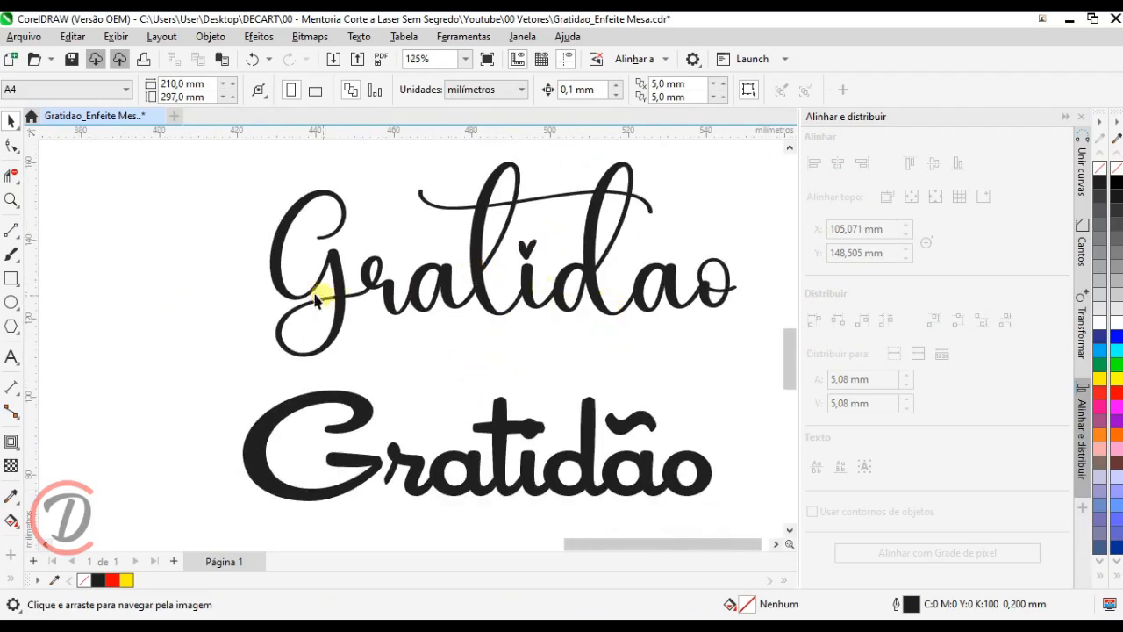
{"action": "scroll", "coordinate": [281, 256], "scroll_direction": "down", "scroll_amount": 2}
{"action": "left_click_drag", "start_coordinate": [451, 321], "coordinate": [433, 307]}
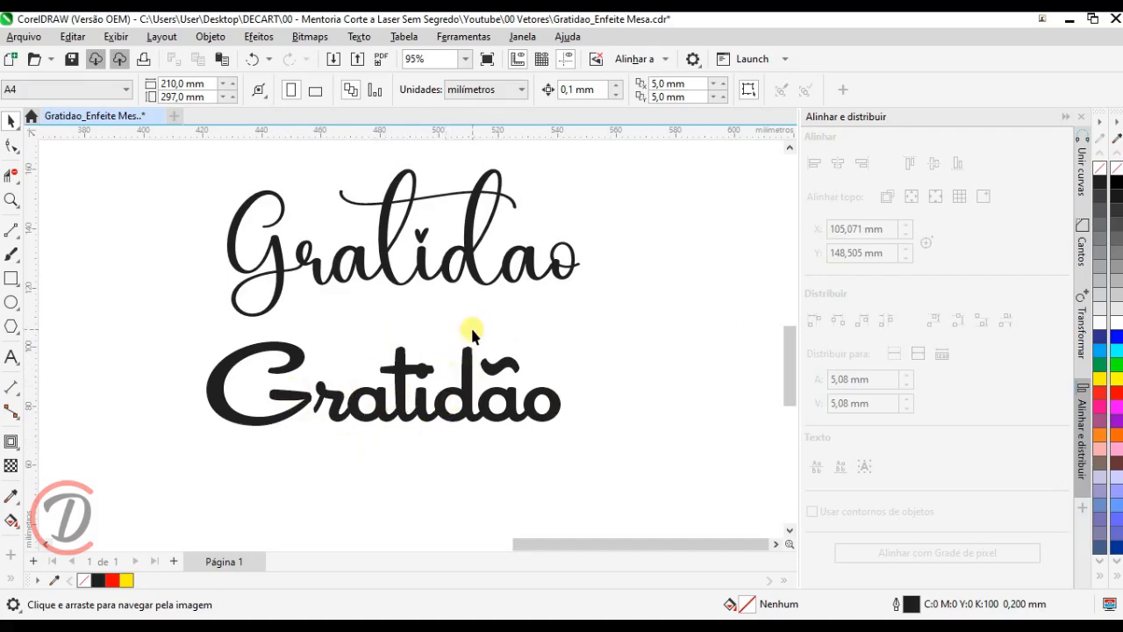
Step: Delete the thin script Gratidao lettering
{"action": "left_click", "coordinate": [467, 255]}
{"action": "key", "text": "Delete"}
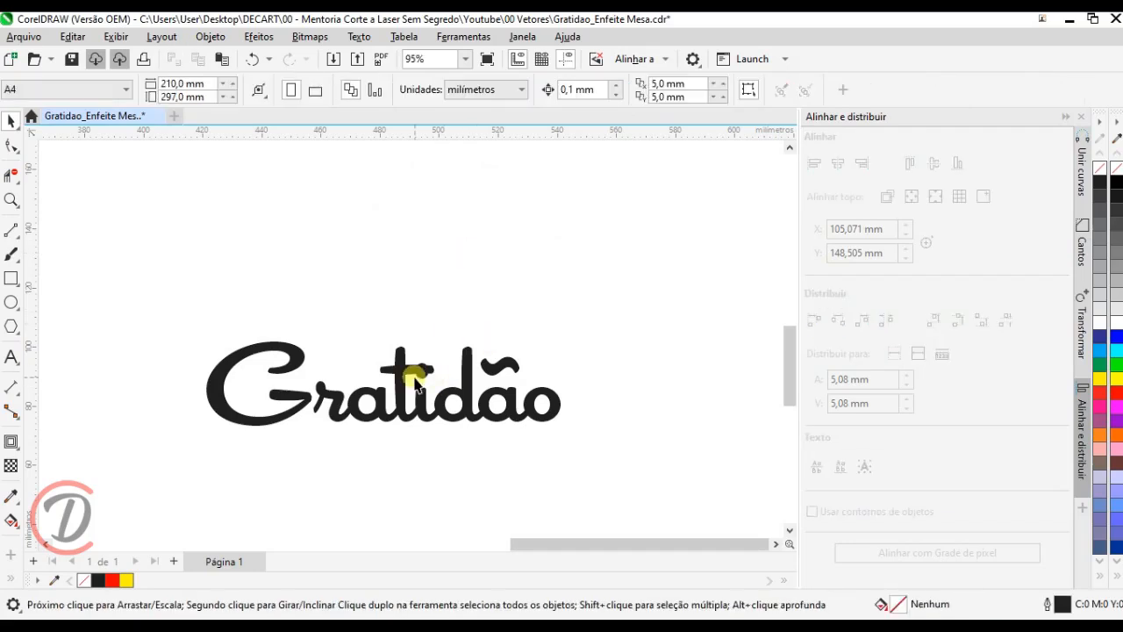
Step: Convert the bold Gratidão text to curves and break it apart into individual curves
{"action": "scroll", "coordinate": [351, 439], "scroll_direction": "up", "scroll_amount": 2}
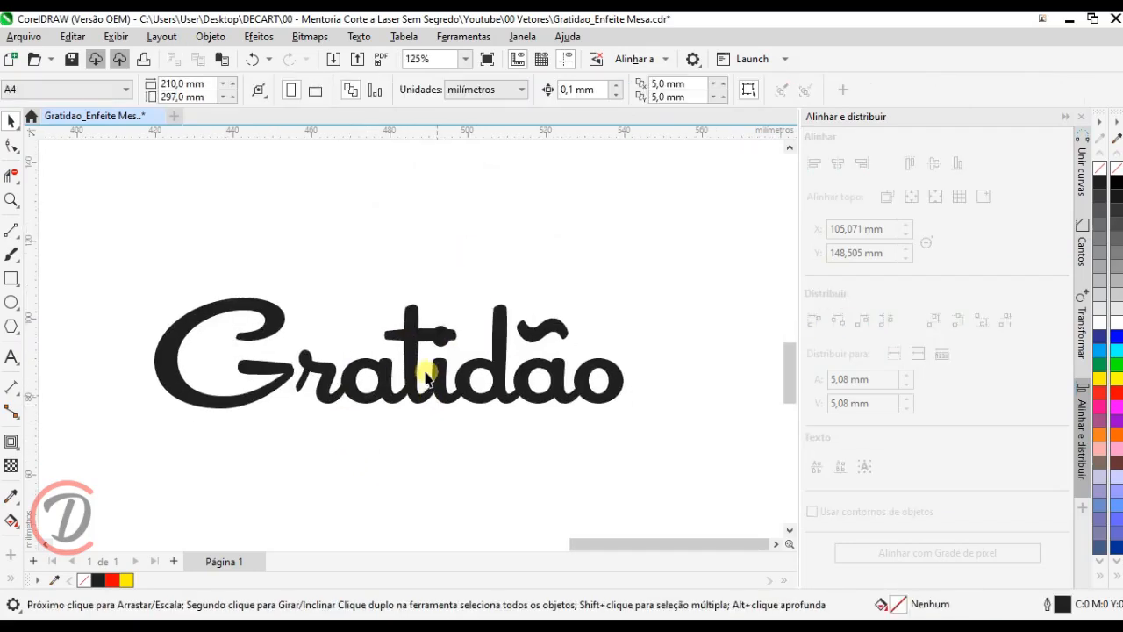
{"action": "left_click", "coordinate": [409, 338]}
{"action": "right_click", "coordinate": [409, 338]}
{"action": "left_click", "coordinate": [553, 264]}
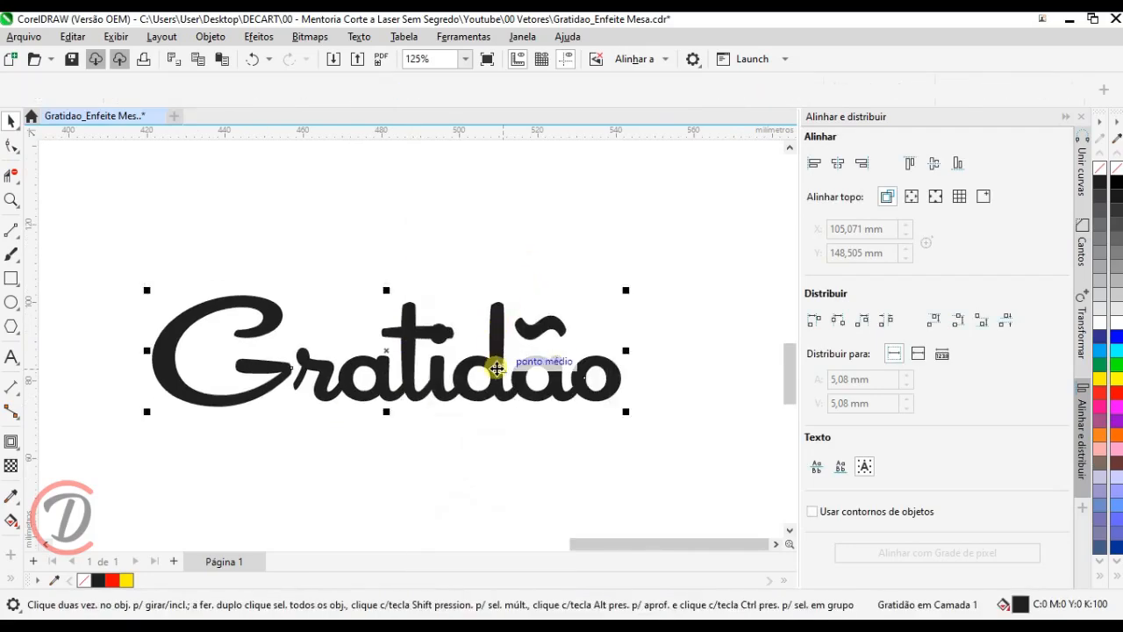
{"action": "right_click", "coordinate": [496, 371]}
{"action": "left_click", "coordinate": [593, 181]}
{"action": "left_click", "coordinate": [531, 263]}
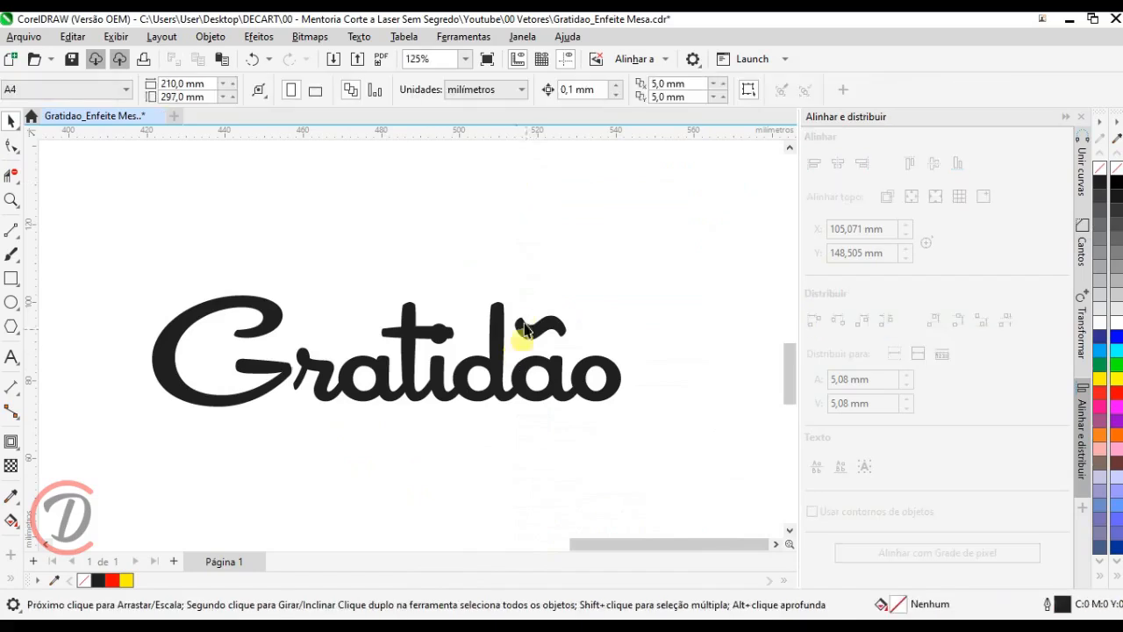
{"action": "right_click", "coordinate": [488, 368]}
{"action": "left_click", "coordinate": [570, 181]}
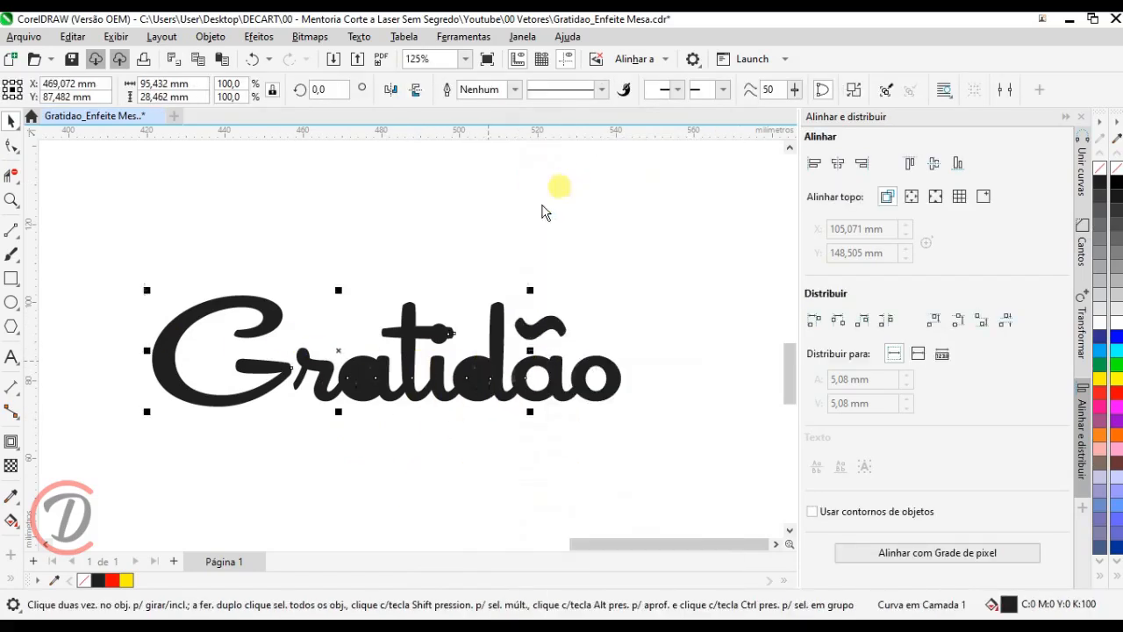
{"action": "left_click", "coordinate": [614, 371]}
{"action": "right_click", "coordinate": [614, 371]}
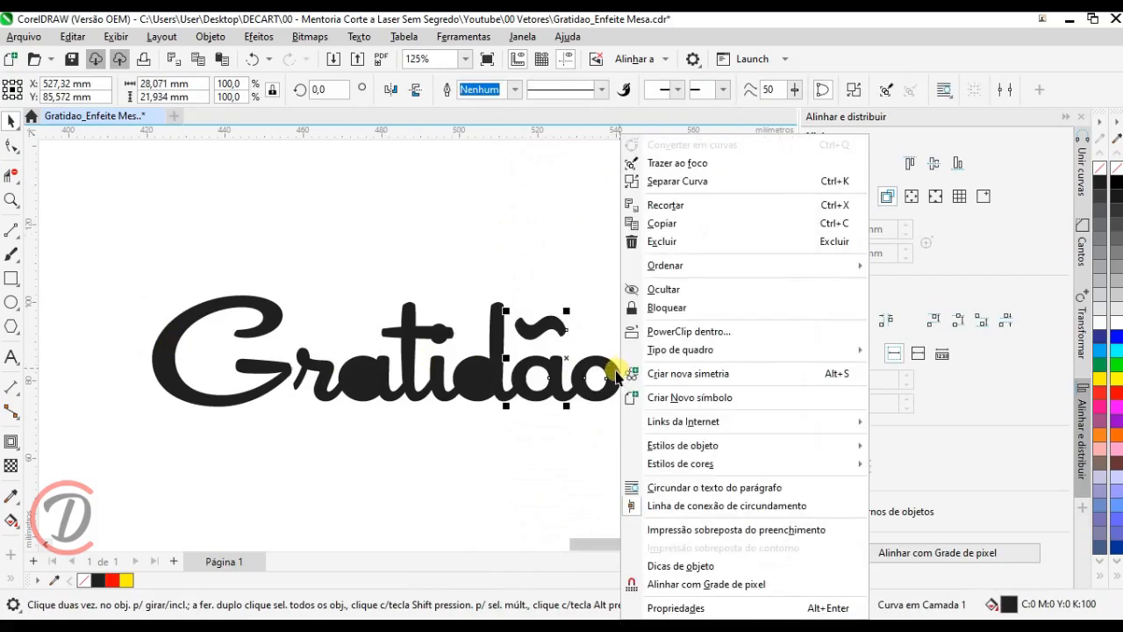
{"action": "left_click", "coordinate": [715, 181]}
Step: Remove the fill from all curves of the word and give them a black outline
{"action": "scroll", "coordinate": [707, 359], "scroll_direction": "down", "scroll_amount": 1}
{"action": "left_click_drag", "start_coordinate": [711, 461], "coordinate": [158, 219]}
{"action": "left_click", "coordinate": [1118, 167]}
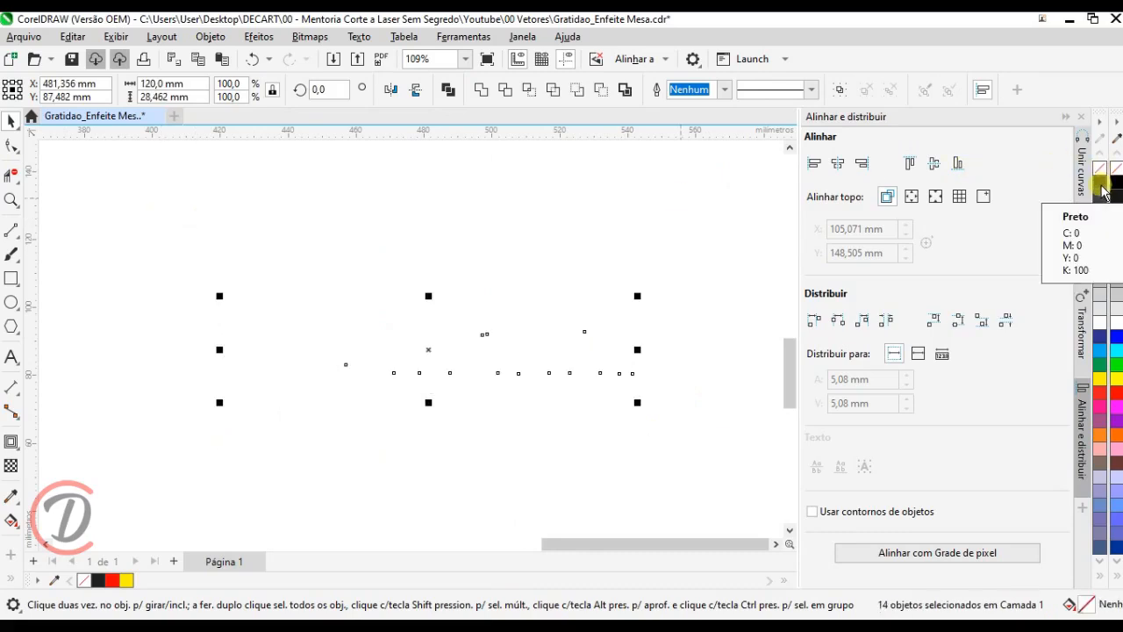
{"action": "right_click", "coordinate": [1101, 184]}
{"action": "left_click", "coordinate": [518, 427]}
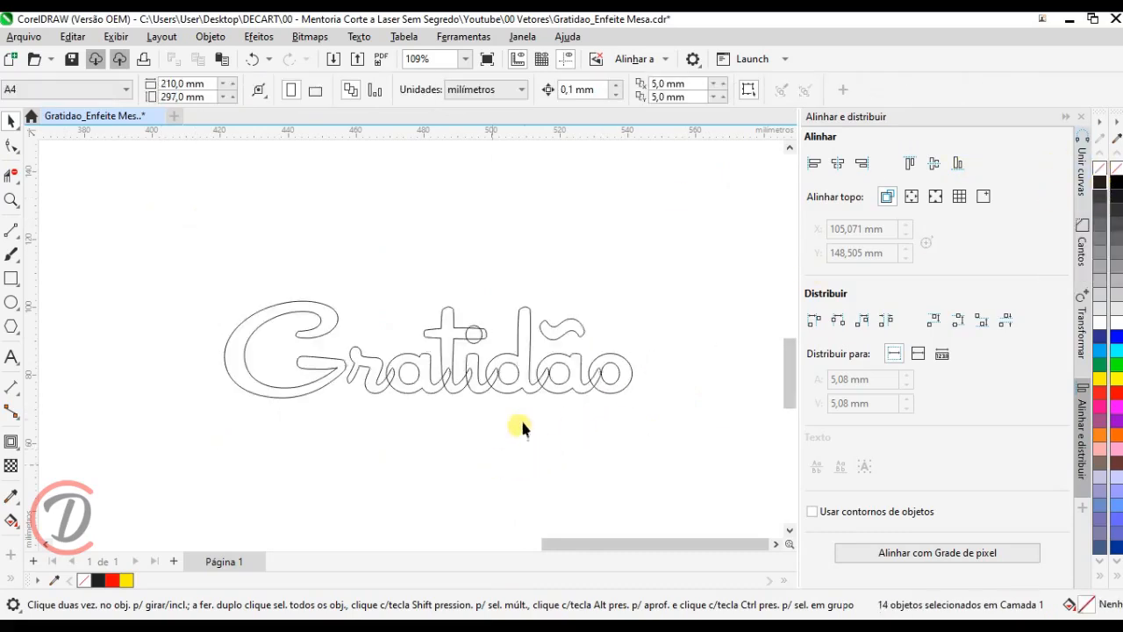
Step: Move the letter G about 4 mm to the left, away from the r
{"action": "scroll", "coordinate": [513, 392], "scroll_direction": "up", "scroll_amount": 4}
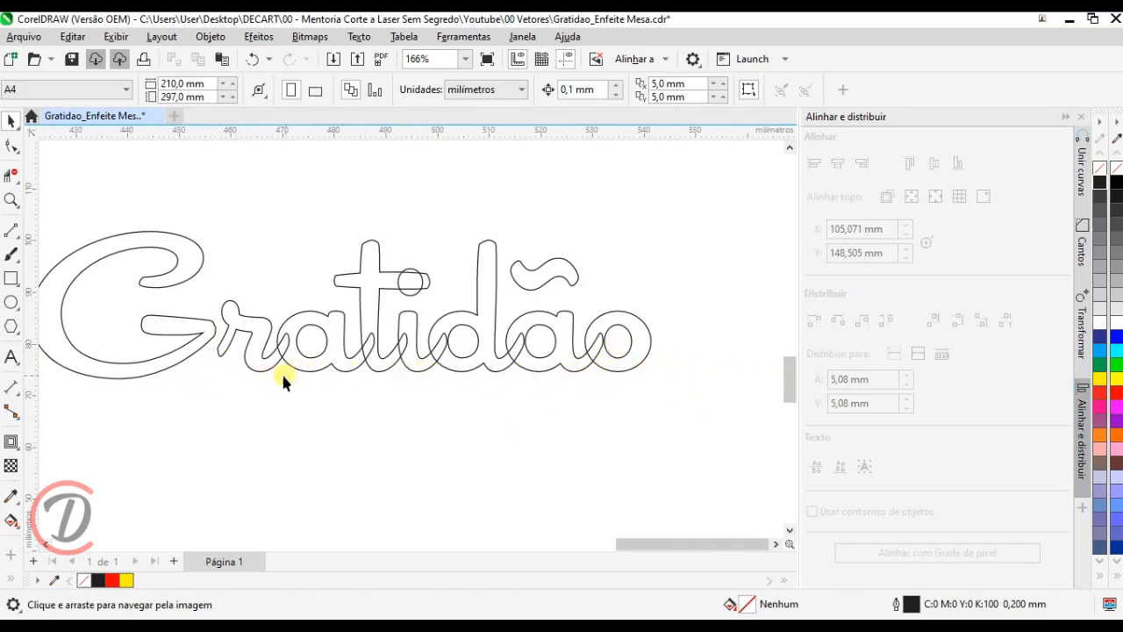
{"action": "mouse_move", "coordinate": [143, 373]}
{"action": "left_mouse_down"}
{"action": "mouse_move", "coordinate": [296, 388]}
{"action": "mouse_move", "coordinate": [80, 368]}
{"action": "mouse_move", "coordinate": [121, 377]}
{"action": "left_mouse_up"}
{"action": "left_click", "coordinate": [656, 407]}
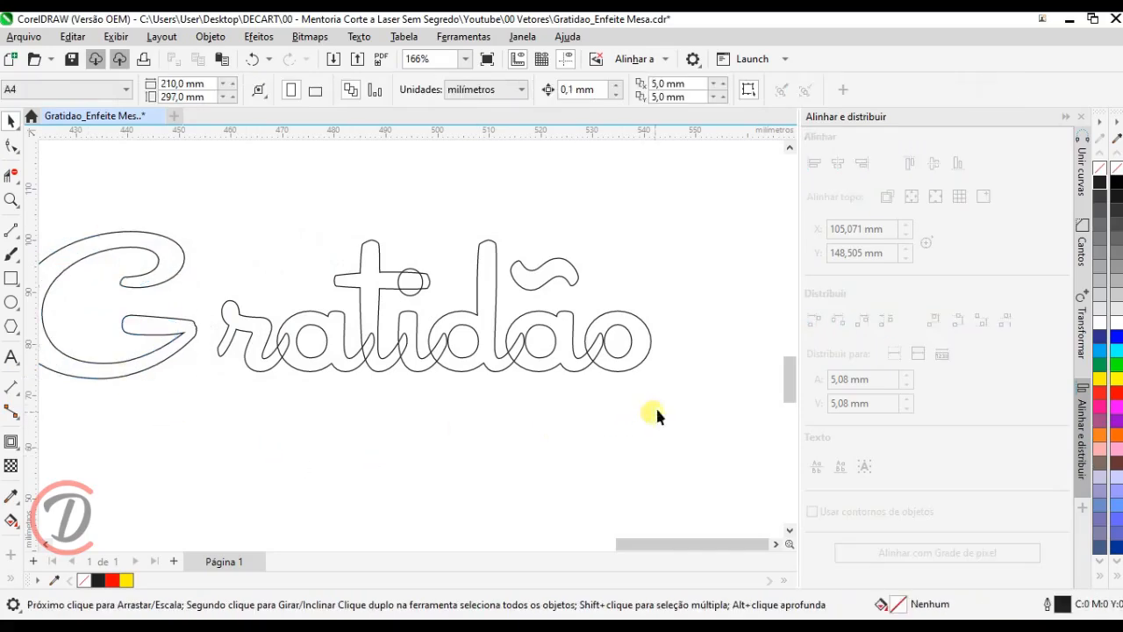
Step: Nudge the letter r about 0.8 mm to the left, keeping it overlapping the first a
{"action": "scroll", "coordinate": [660, 373], "scroll_direction": "up", "scroll_amount": 1}
{"action": "scroll", "coordinate": [381, 325], "scroll_direction": "up", "scroll_amount": 2}
{"action": "scroll", "coordinate": [351, 290], "scroll_direction": "up", "scroll_amount": 3}
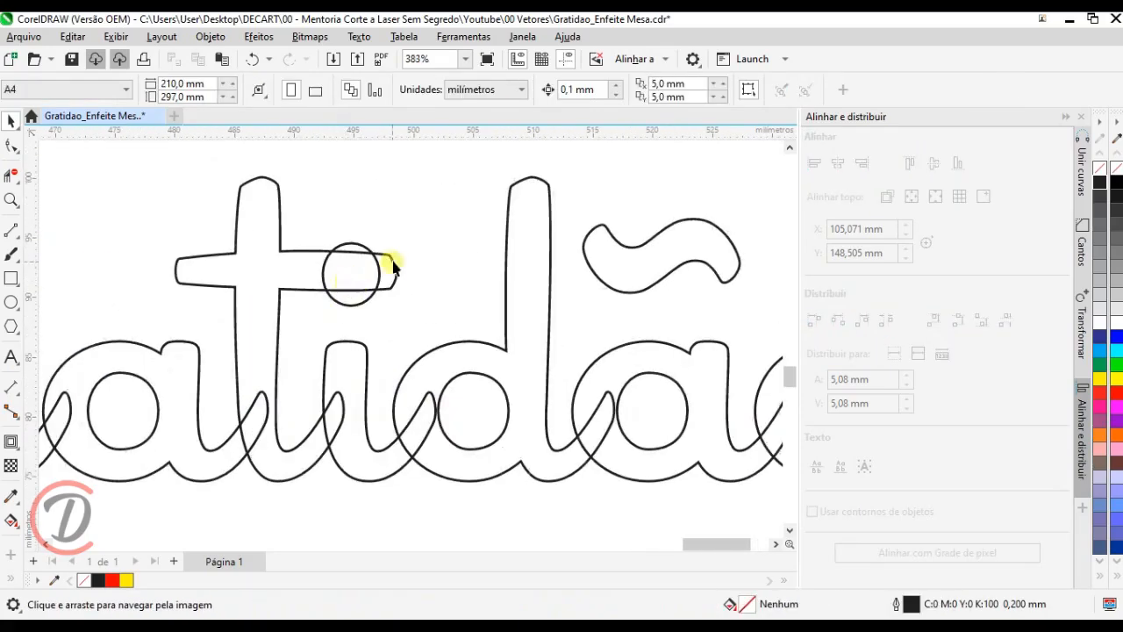
{"action": "scroll", "coordinate": [423, 242], "scroll_direction": "down", "scroll_amount": 3}
{"action": "scroll", "coordinate": [466, 296], "scroll_direction": "right", "scroll_amount": 1}
{"action": "scroll", "coordinate": [371, 319], "scroll_direction": "left", "scroll_amount": 1}
{"action": "scroll", "coordinate": [289, 333], "scroll_direction": "left", "scroll_amount": 4}
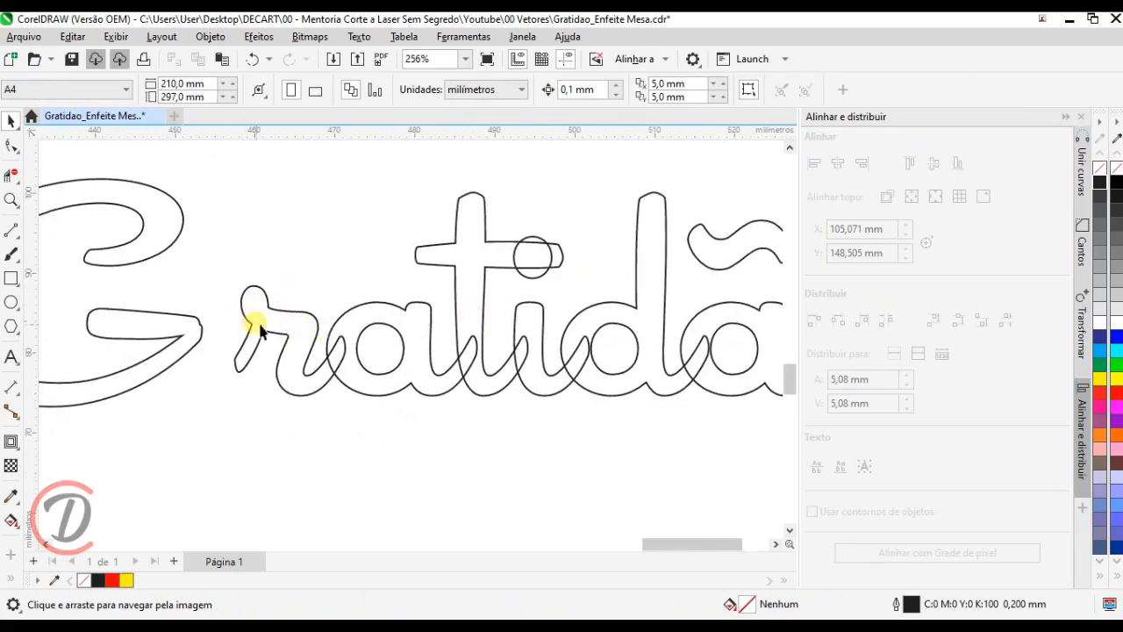
{"action": "left_click", "coordinate": [309, 324]}
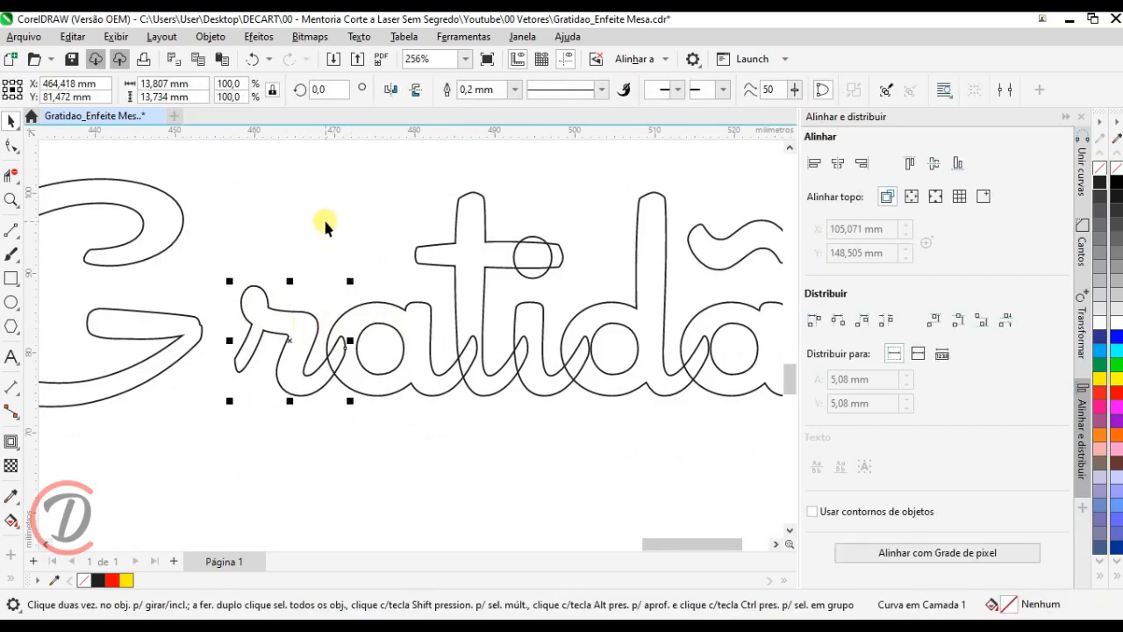
{"action": "key", "text": "Left"}
{"action": "key", "text": "Left"}
{"action": "key", "text": "Left"}
{"action": "key", "text": "Left"}
{"action": "key", "text": "Left"}
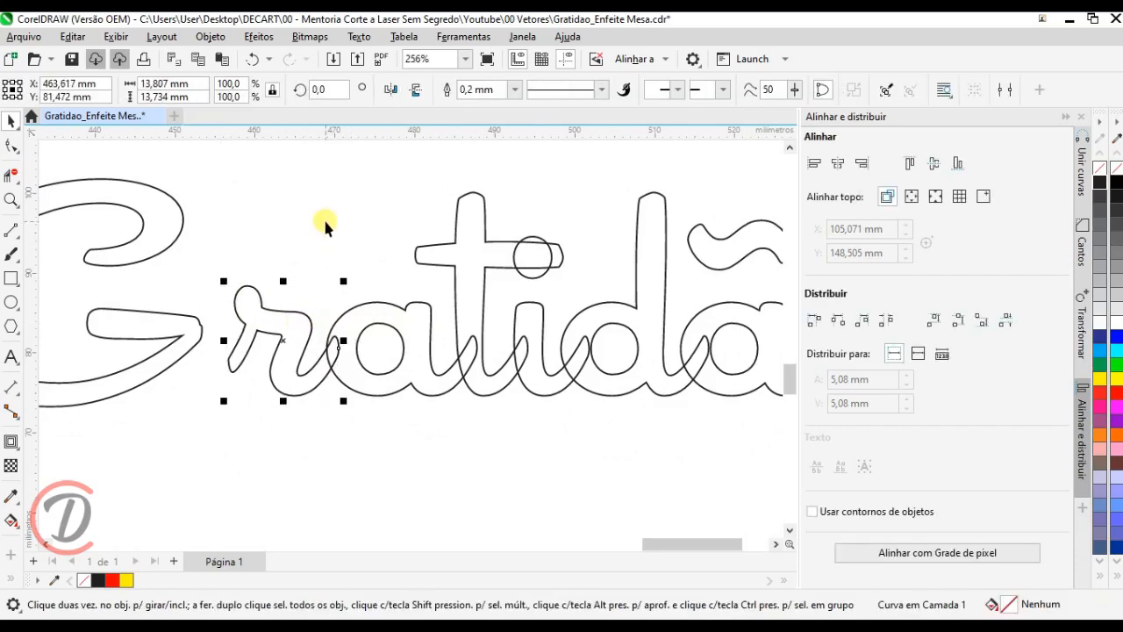
{"action": "left_click", "coordinate": [261, 241]}
Step: Move the dot of the i down so it overlaps the stem of the i and touches the t's crossbar
{"action": "scroll", "coordinate": [380, 318], "scroll_direction": "up", "scroll_amount": 5}
{"action": "left_click_drag", "start_coordinate": [533, 279], "coordinate": [381, 376]}
{"action": "scroll", "coordinate": [341, 265], "scroll_direction": "down", "scroll_amount": 3}
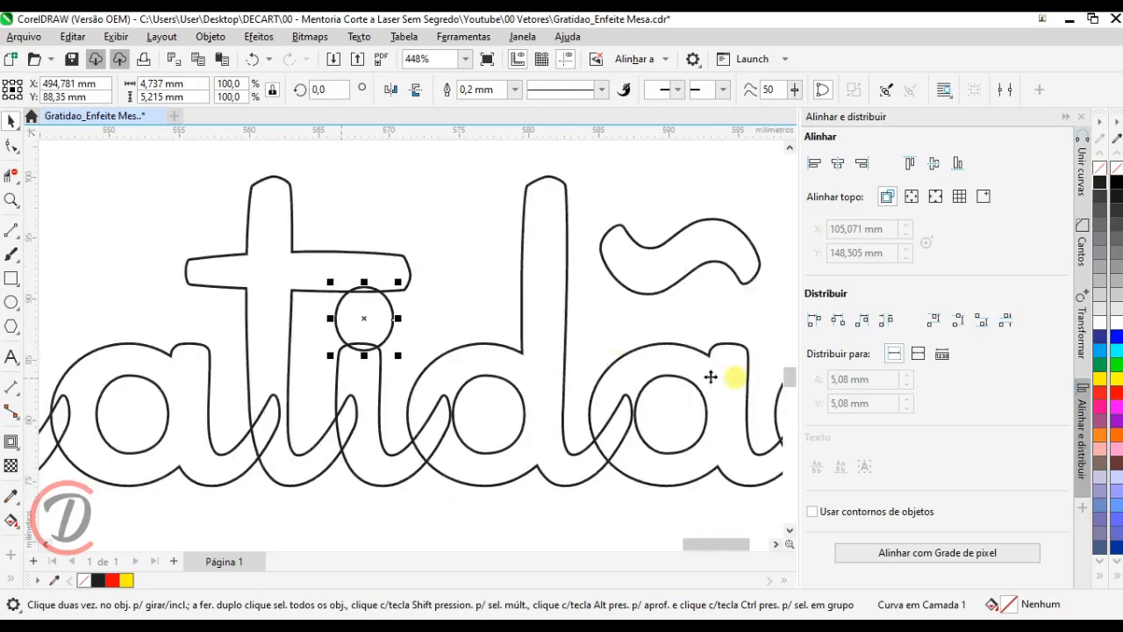
Step: Lower the tilde onto the second a and rotate it slightly clockwise, to about 353.7°, so both ends overlap the letter
{"action": "left_click_drag", "start_coordinate": [745, 378], "coordinate": [491, 344]}
{"action": "scroll", "coordinate": [458, 271], "scroll_direction": "up", "scroll_amount": 2}
{"action": "left_click_drag", "start_coordinate": [418, 219], "coordinate": [394, 294]}
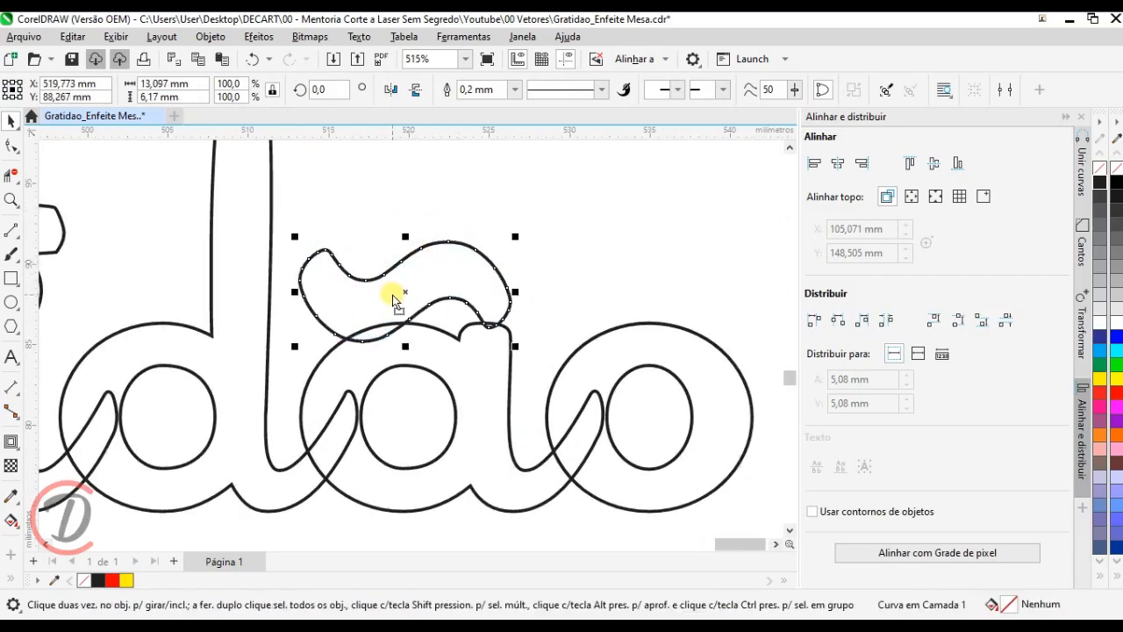
{"action": "left_click", "coordinate": [394, 295]}
{"action": "left_click_drag", "start_coordinate": [519, 237], "coordinate": [520, 248]}
{"action": "scroll", "coordinate": [473, 324], "scroll_direction": "up", "scroll_amount": 2}
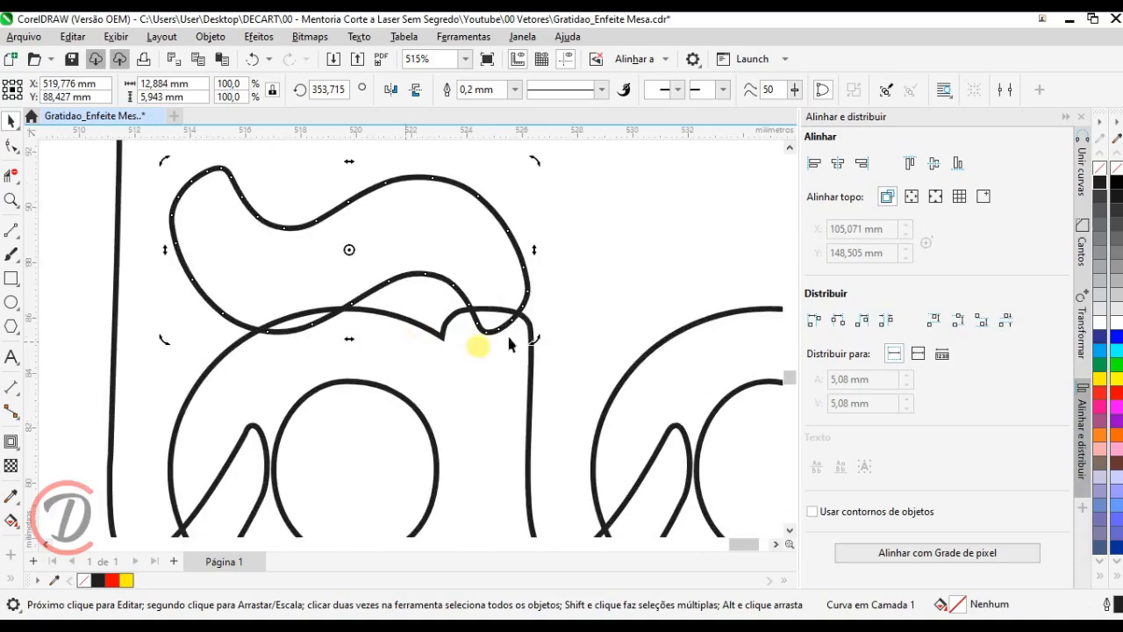
{"action": "scroll", "coordinate": [589, 253], "scroll_direction": "down", "scroll_amount": 5}
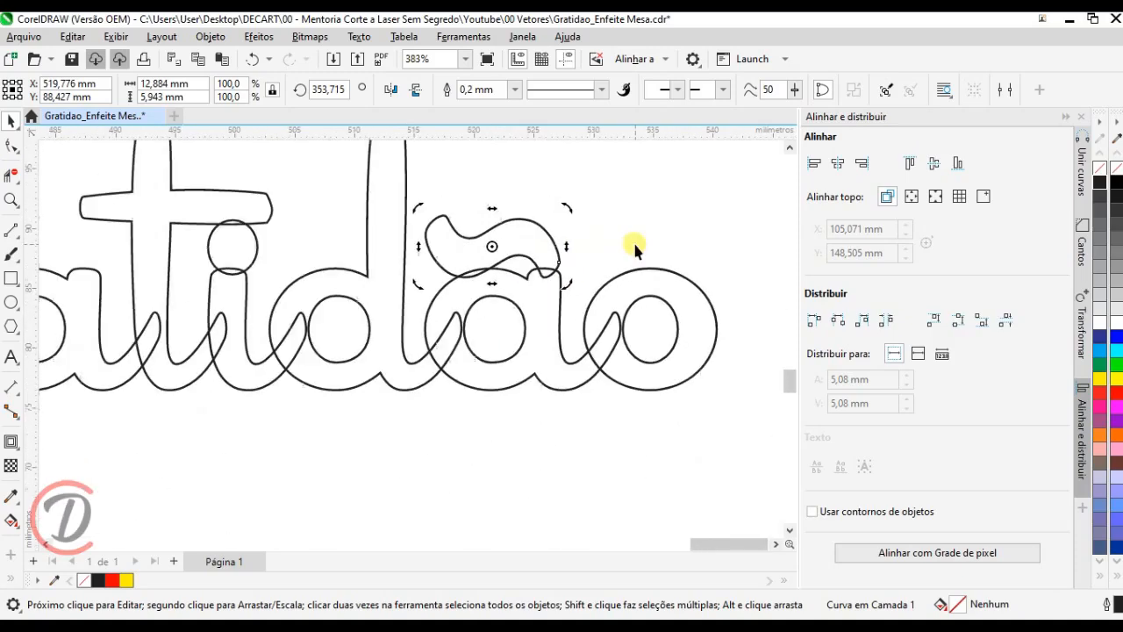
{"action": "scroll", "coordinate": [394, 312], "scroll_direction": "up", "scroll_amount": 2}
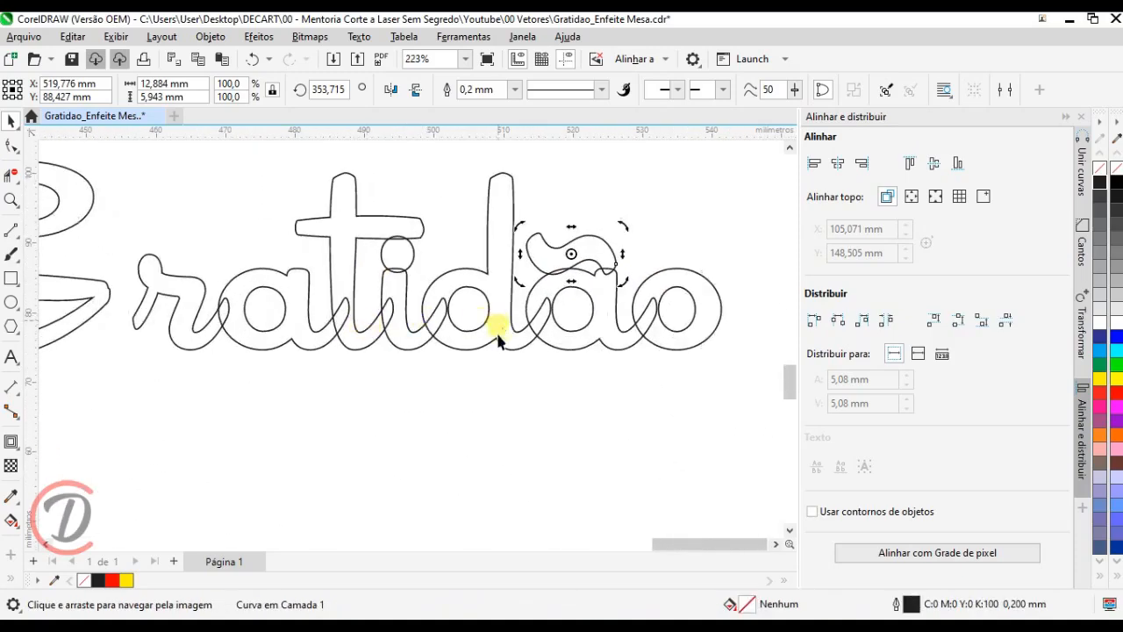
Step: Try to weld the final o, together with its inner counter, to the second a
{"action": "left_click", "coordinate": [681, 283]}
{"action": "left_click_drag", "start_coordinate": [731, 356], "coordinate": [702, 347]}
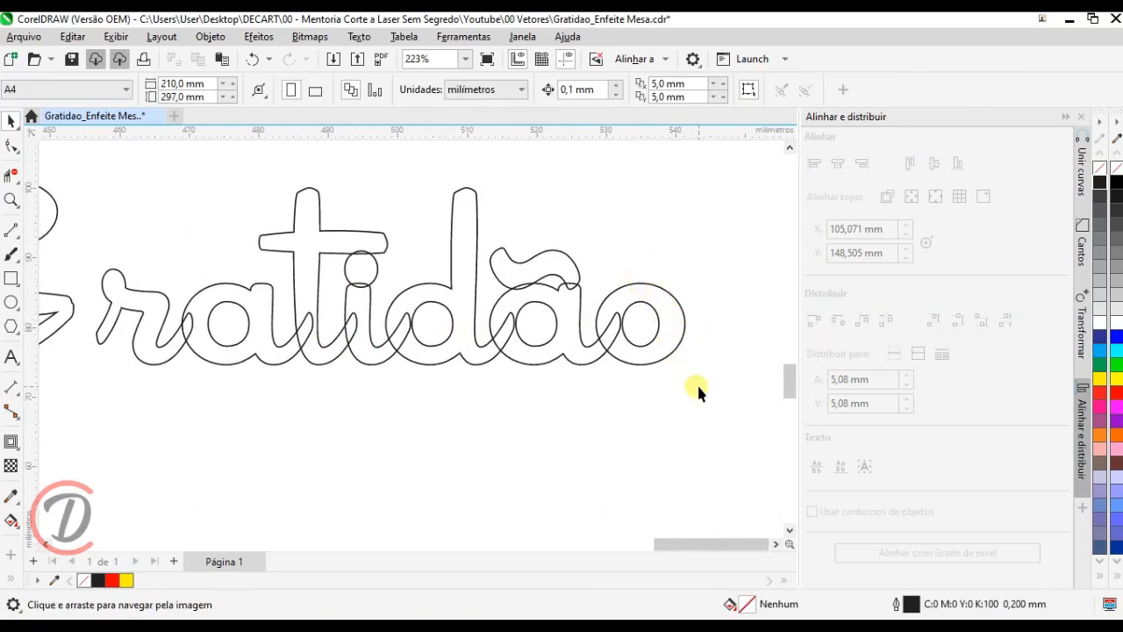
{"action": "left_click_drag", "start_coordinate": [712, 411], "coordinate": [577, 231]}
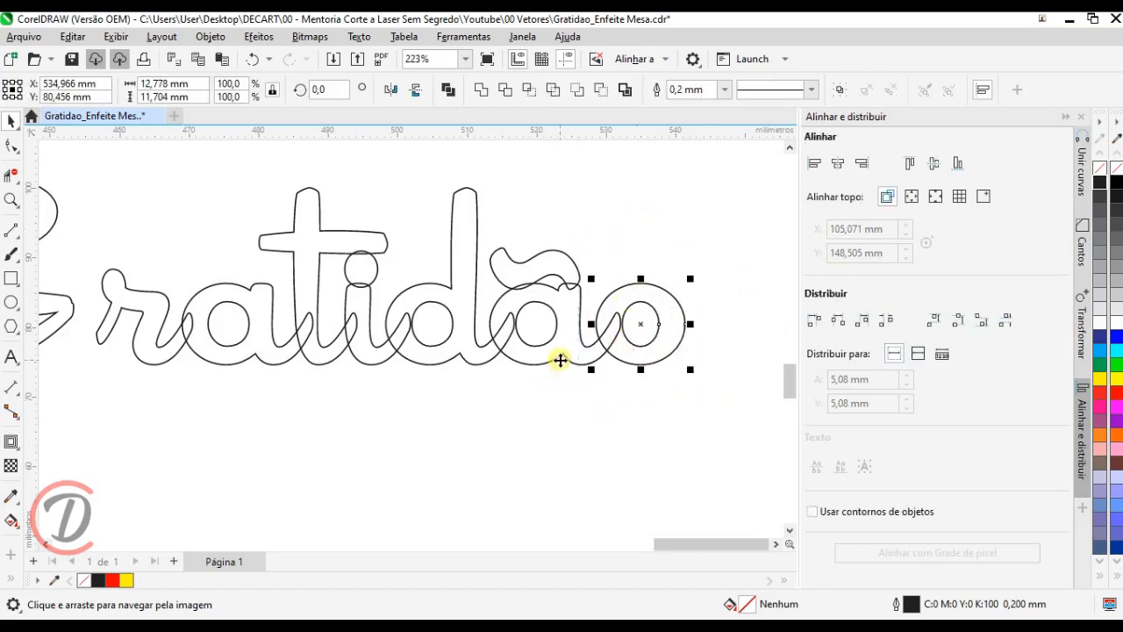
{"action": "left_click", "coordinate": [562, 348], "text": "shift"}
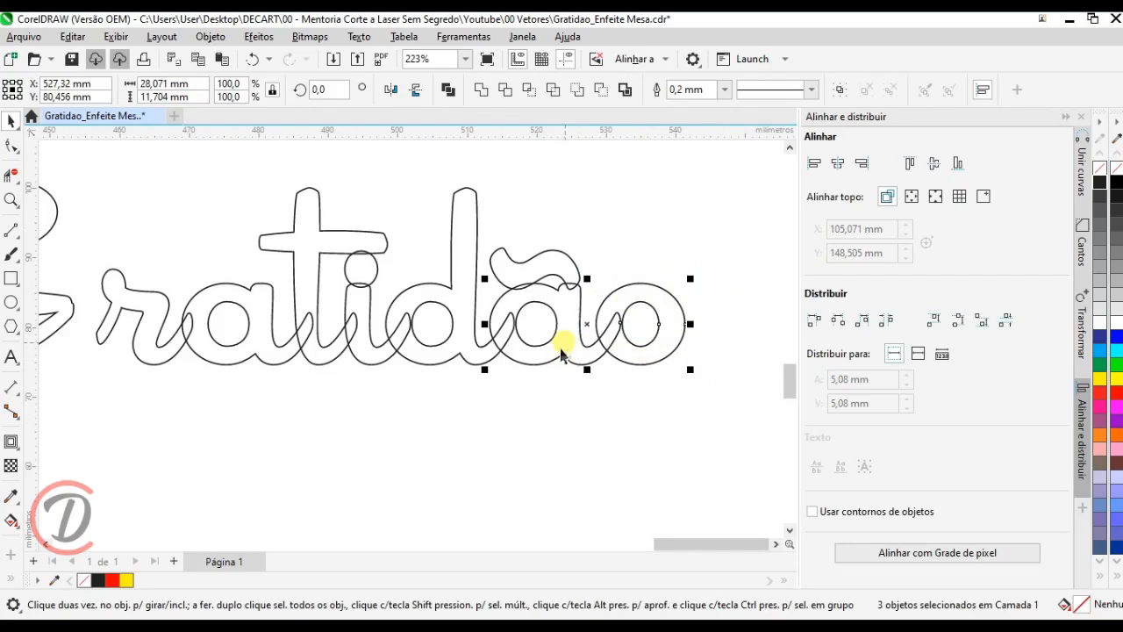
{"action": "left_click", "coordinate": [481, 92]}
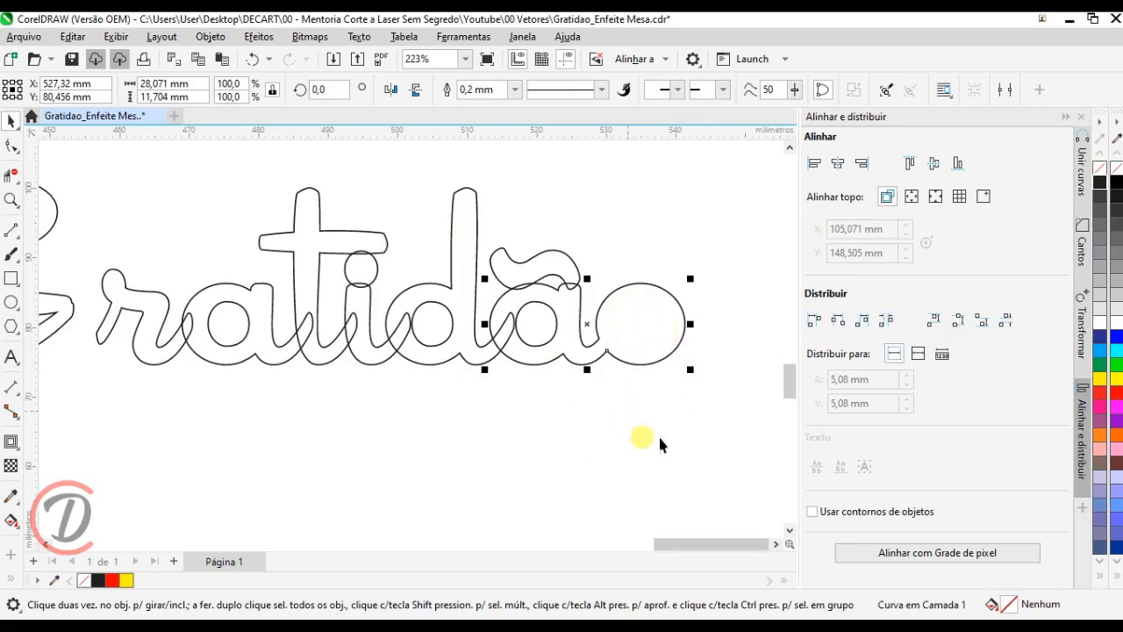
{"action": "left_click", "coordinate": [550, 478]}
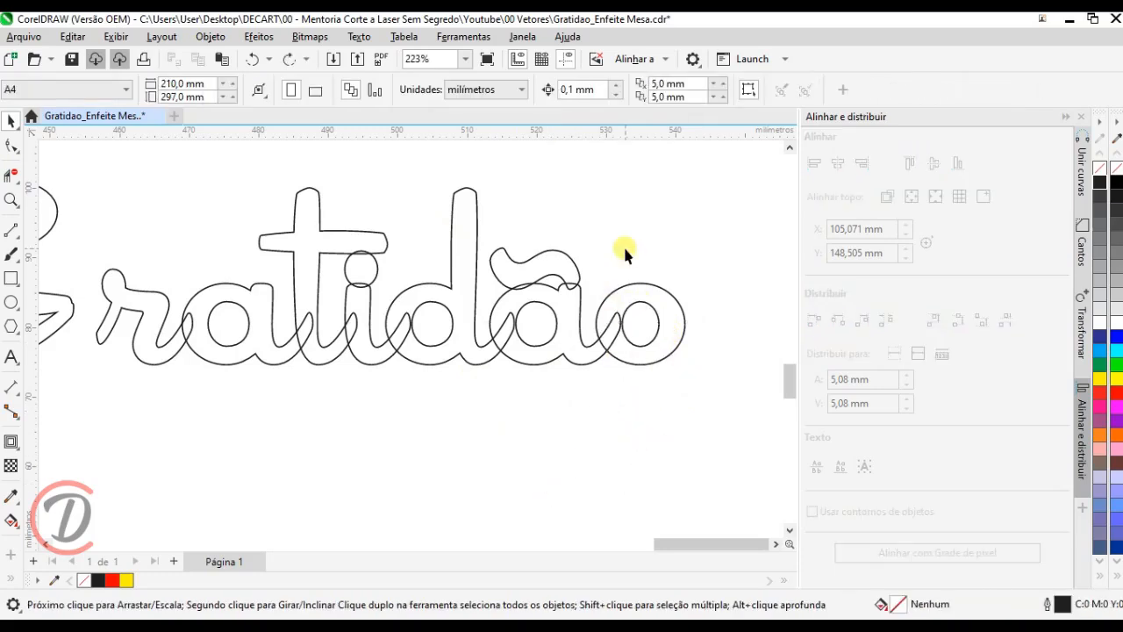
Step: Weld the outer outlines of the letters r to o, including the i's dot and the tilde, into one shape
{"action": "left_click", "coordinate": [601, 301]}
{"action": "left_click", "coordinate": [566, 309], "text": "shift"}
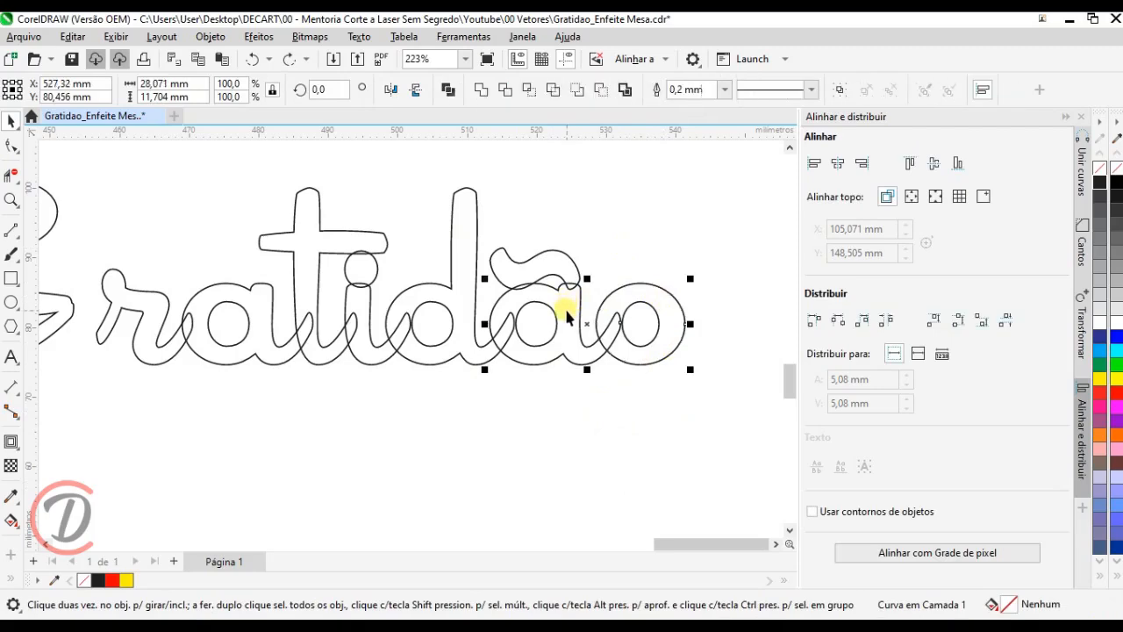
{"action": "left_click", "coordinate": [466, 193], "text": "shift"}
{"action": "left_click", "coordinate": [366, 261], "text": "shift"}
{"action": "left_click", "coordinate": [308, 237], "text": "shift"}
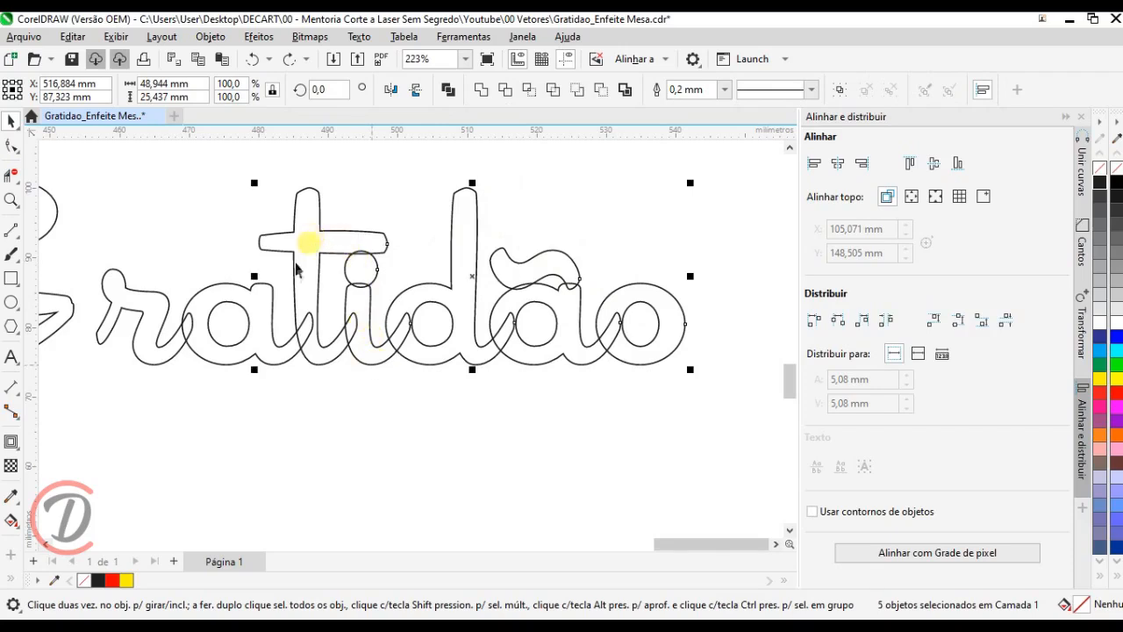
{"action": "left_click", "coordinate": [259, 339], "text": "shift"}
{"action": "left_click", "coordinate": [412, 301], "text": "shift"}
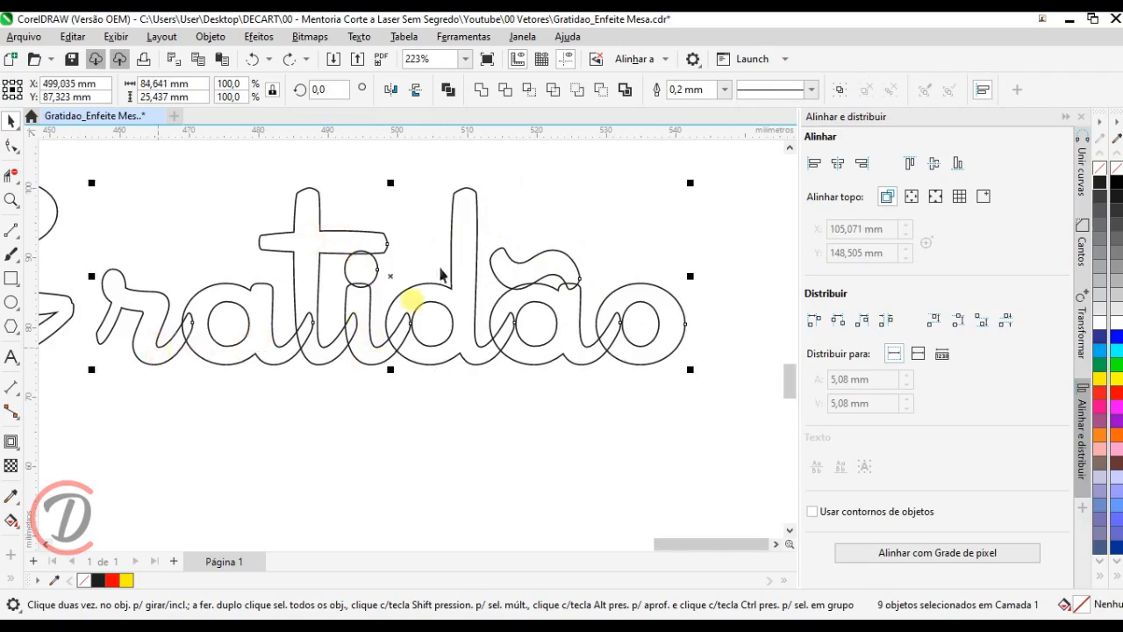
{"action": "left_click", "coordinate": [480, 90]}
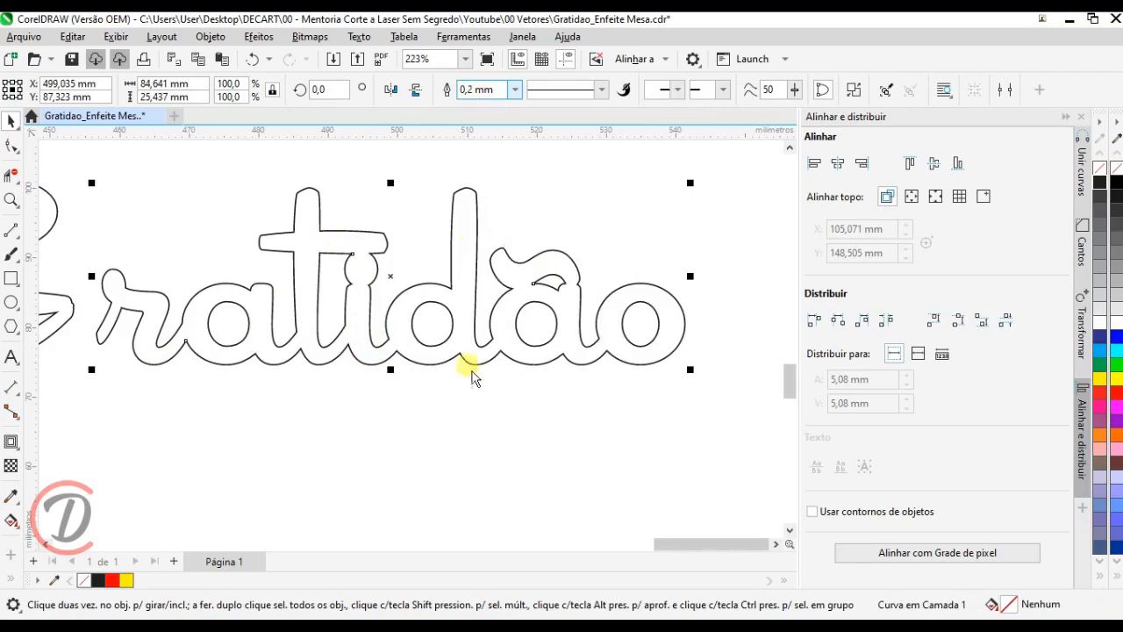
Step: Combine the welded outline with the four inner letter counters into one curve and fill it black
{"action": "left_click", "coordinate": [684, 434]}
{"action": "left_click_drag", "start_coordinate": [229, 196], "coordinate": [194, 180]}
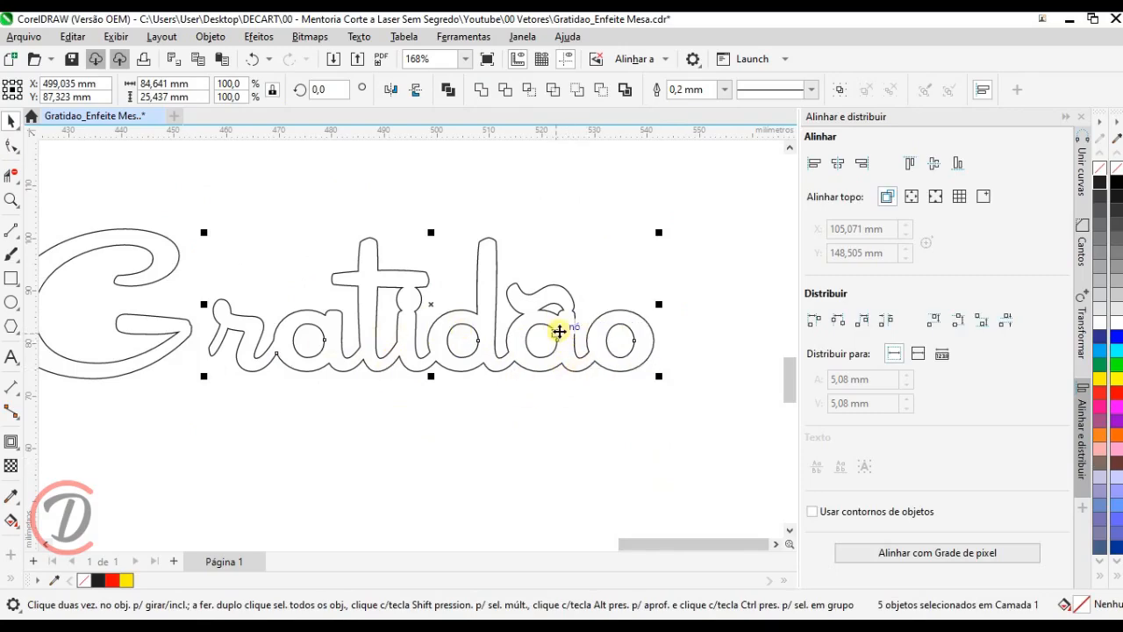
{"action": "right_click", "coordinate": [559, 330]}
{"action": "left_click", "coordinate": [623, 207]}
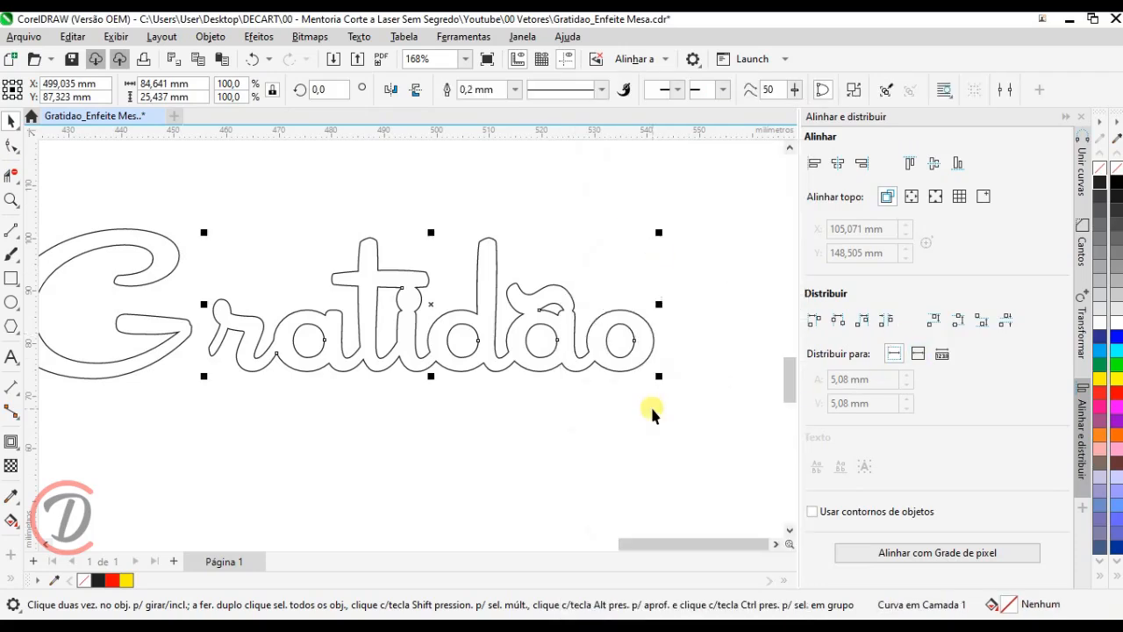
{"action": "left_click", "coordinate": [1099, 182]}
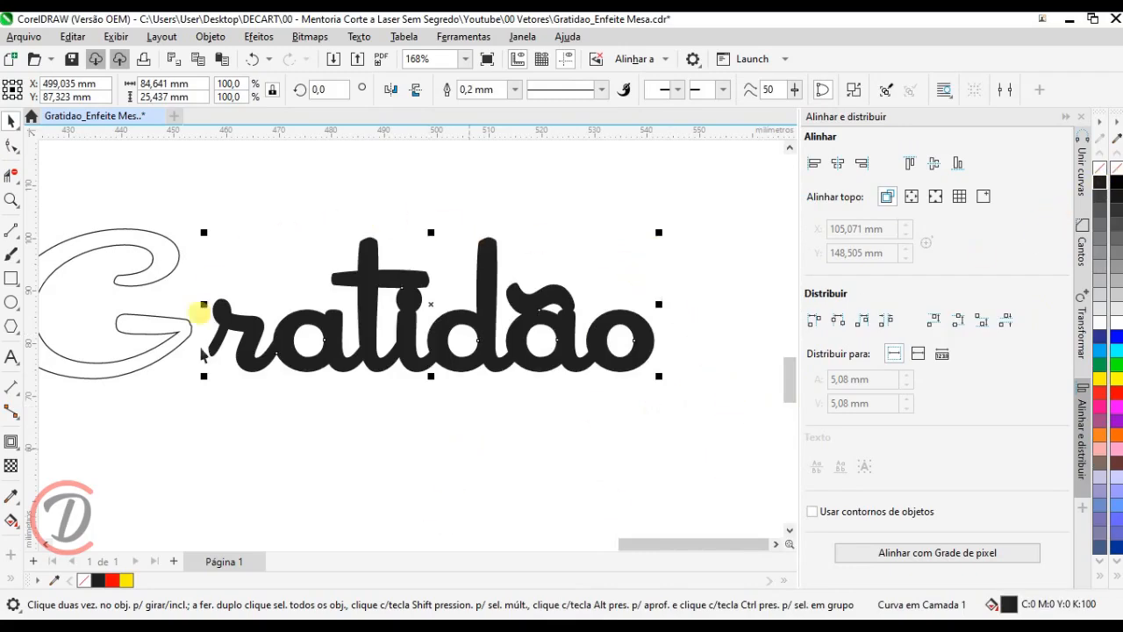
{"action": "left_click", "coordinate": [449, 508]}
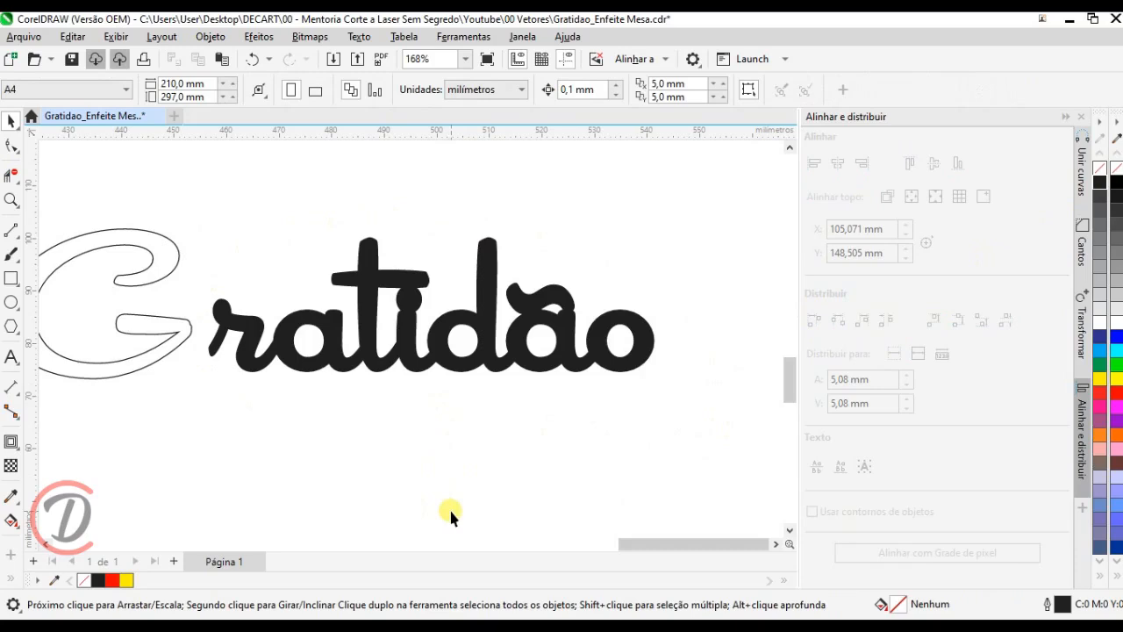
Step: Align the letter G to the bottom edge of the black ratidão shape
{"action": "scroll", "coordinate": [366, 397], "scroll_direction": "up", "scroll_amount": 2}
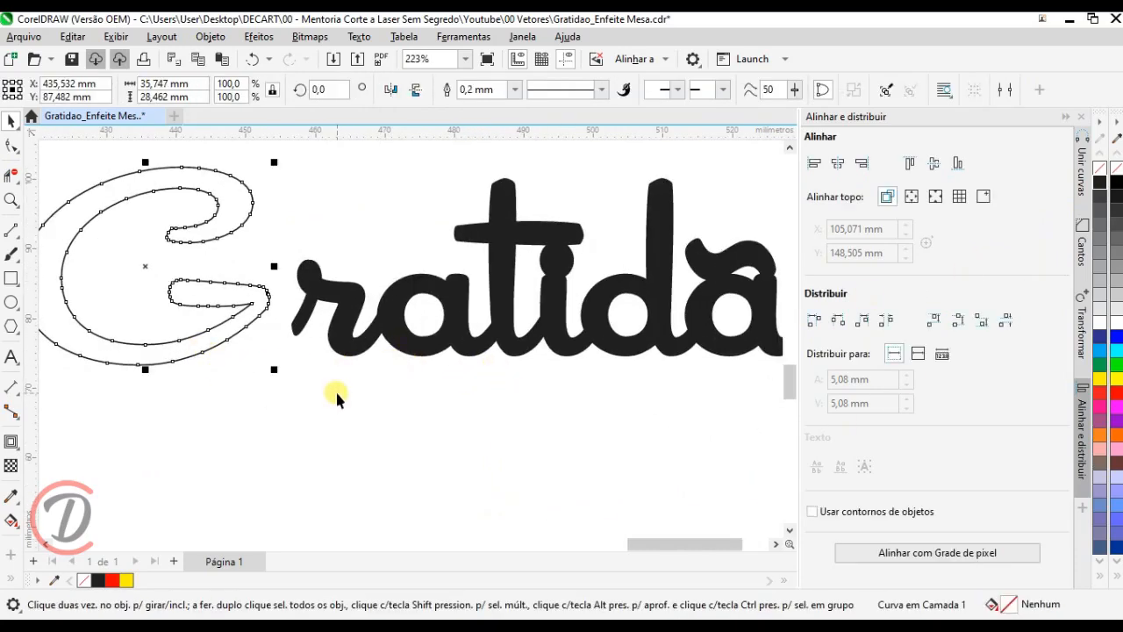
{"action": "left_click", "coordinate": [456, 314]}
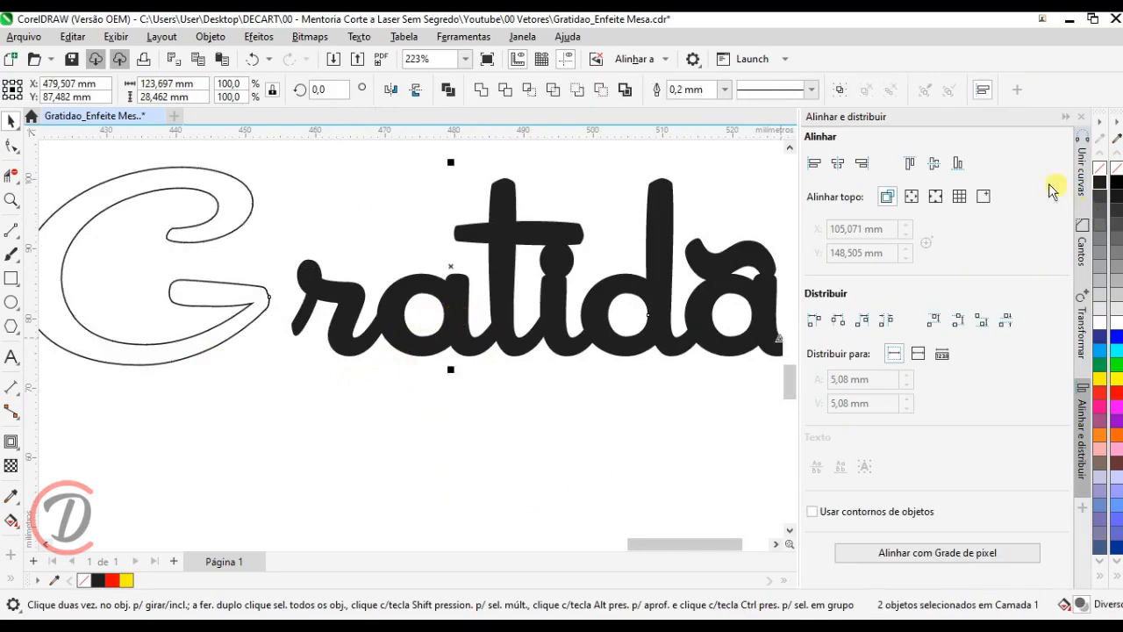
{"action": "left_click", "coordinate": [956, 164]}
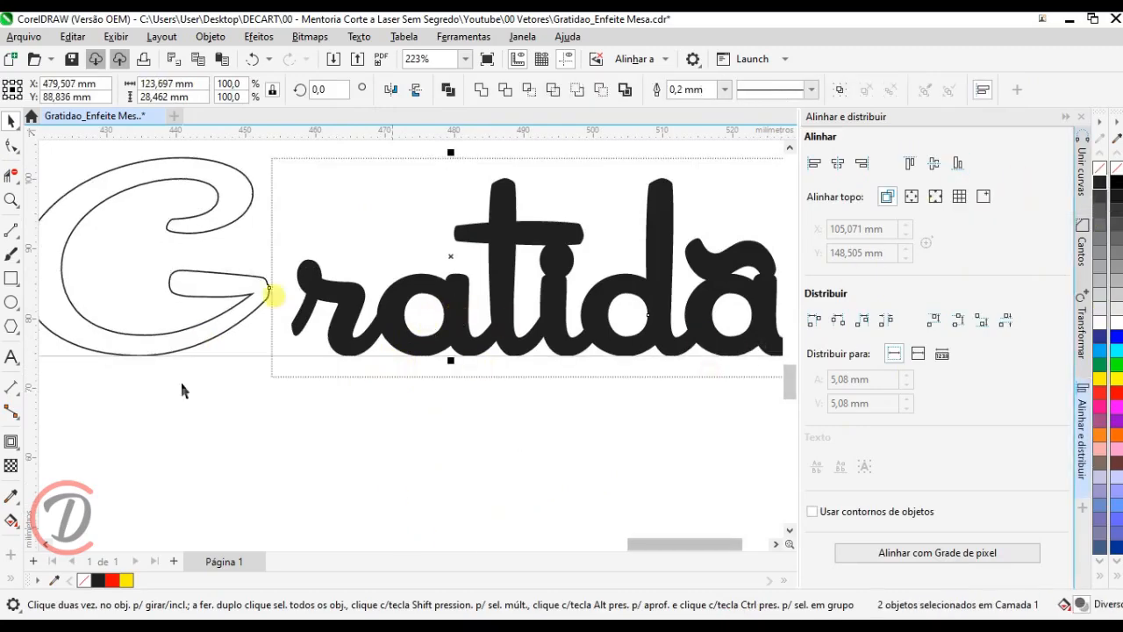
{"action": "left_click", "coordinate": [290, 499]}
{"action": "scroll", "coordinate": [419, 354], "scroll_direction": "down", "scroll_amount": 1}
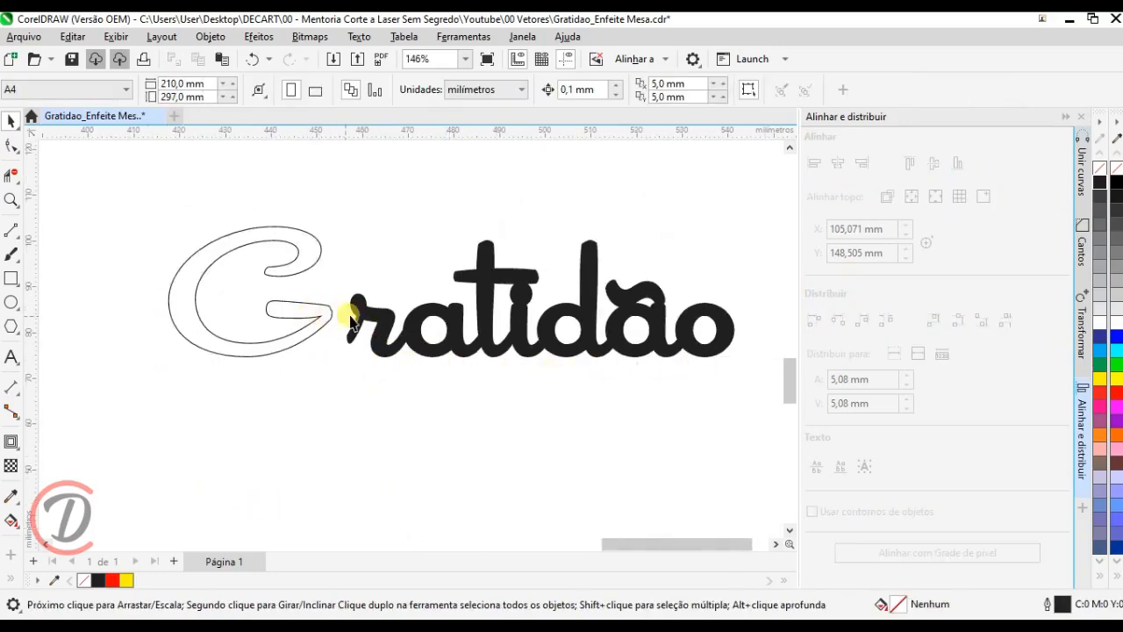
Step: Move the letter G about 6.8 mm to the right so its tip overlaps the start of the r
{"action": "scroll", "coordinate": [294, 313], "scroll_direction": "up", "scroll_amount": 2}
{"action": "left_click_drag", "start_coordinate": [284, 310], "coordinate": [351, 326]}
{"action": "scroll", "coordinate": [346, 325], "scroll_direction": "up", "scroll_amount": 1}
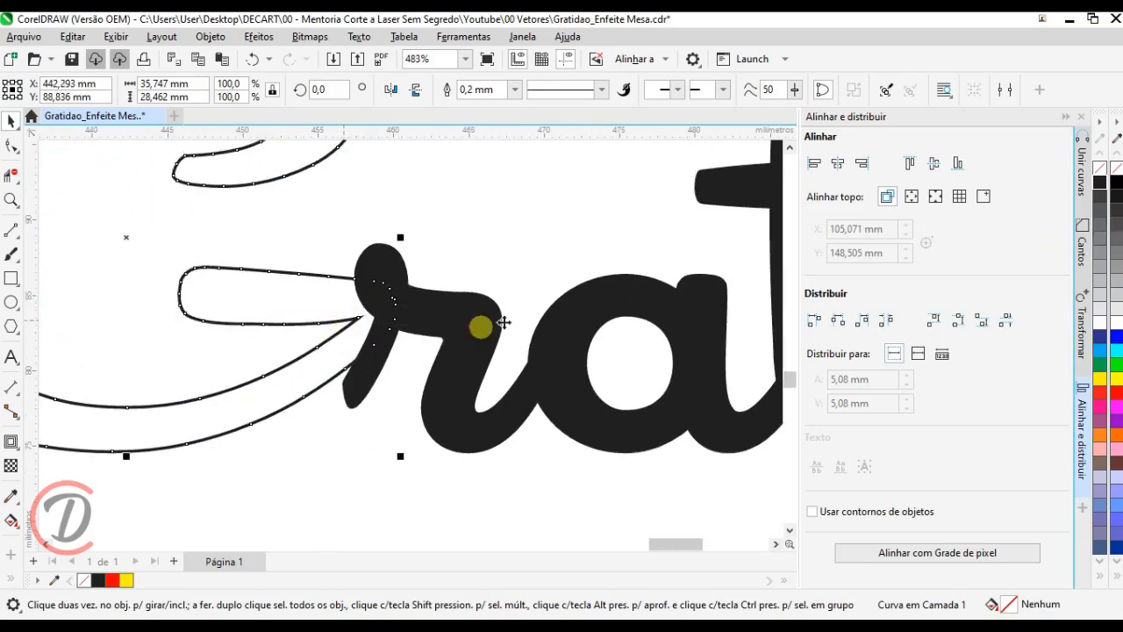
Step: Remove the fill from the ratidão shape and nudge the letter G 0.3 mm further to the right
{"action": "left_click", "coordinate": [635, 313]}
{"action": "left_click", "coordinate": [1101, 169]}
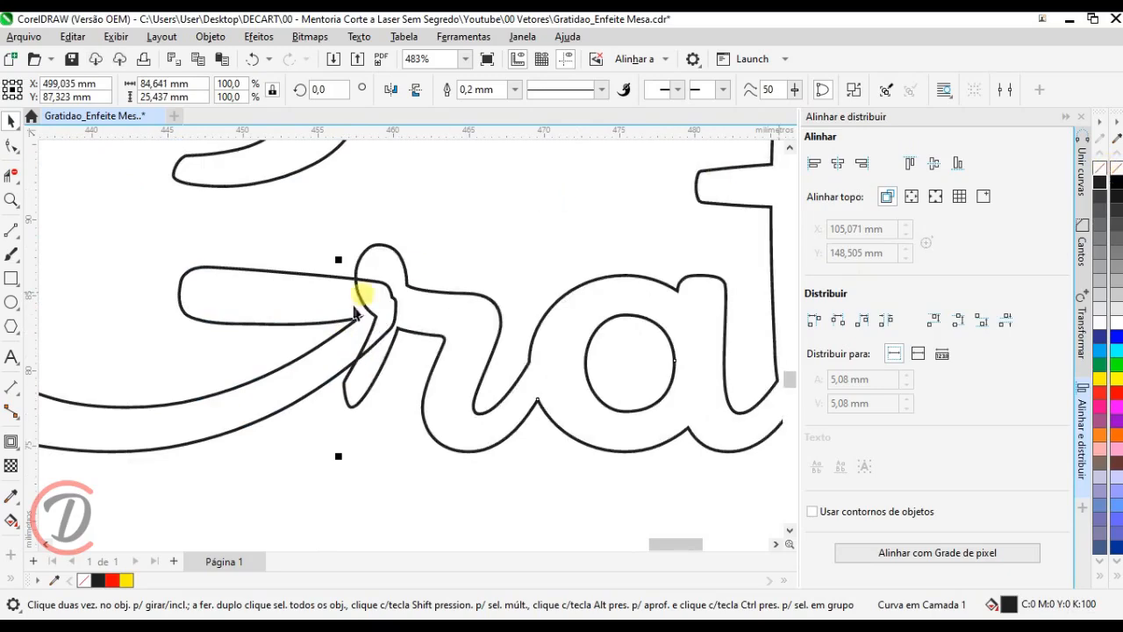
{"action": "key", "text": "Right"}
{"action": "key", "text": "Right"}
{"action": "key", "text": "Right"}
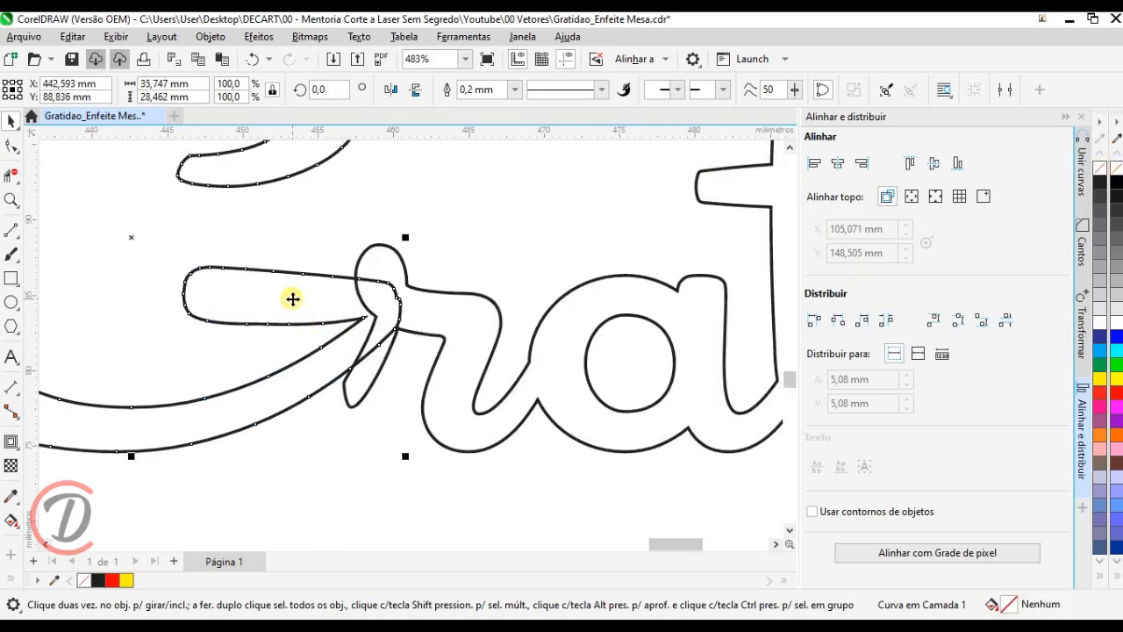
Step: Weld the letter G and the ratidão shape into a single outline
{"action": "scroll", "coordinate": [459, 431], "scroll_direction": "down", "scroll_amount": 3}
{"action": "left_click", "coordinate": [571, 358], "text": "shift"}
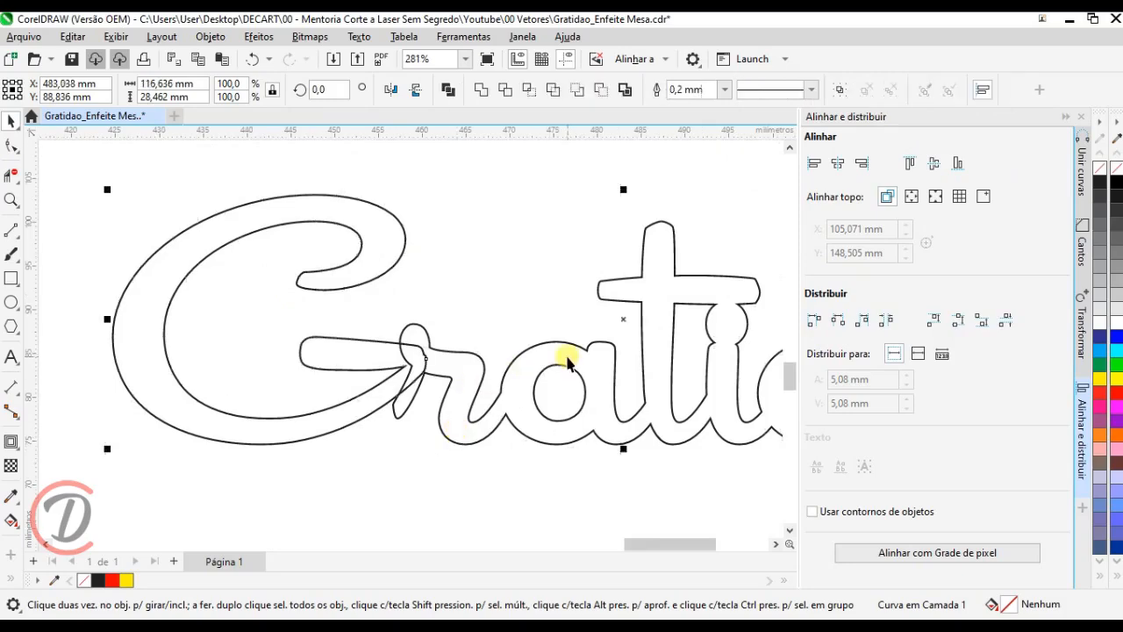
{"action": "left_click", "coordinate": [492, 262]}
{"action": "scroll", "coordinate": [282, 257], "scroll_direction": "down", "scroll_amount": 5}
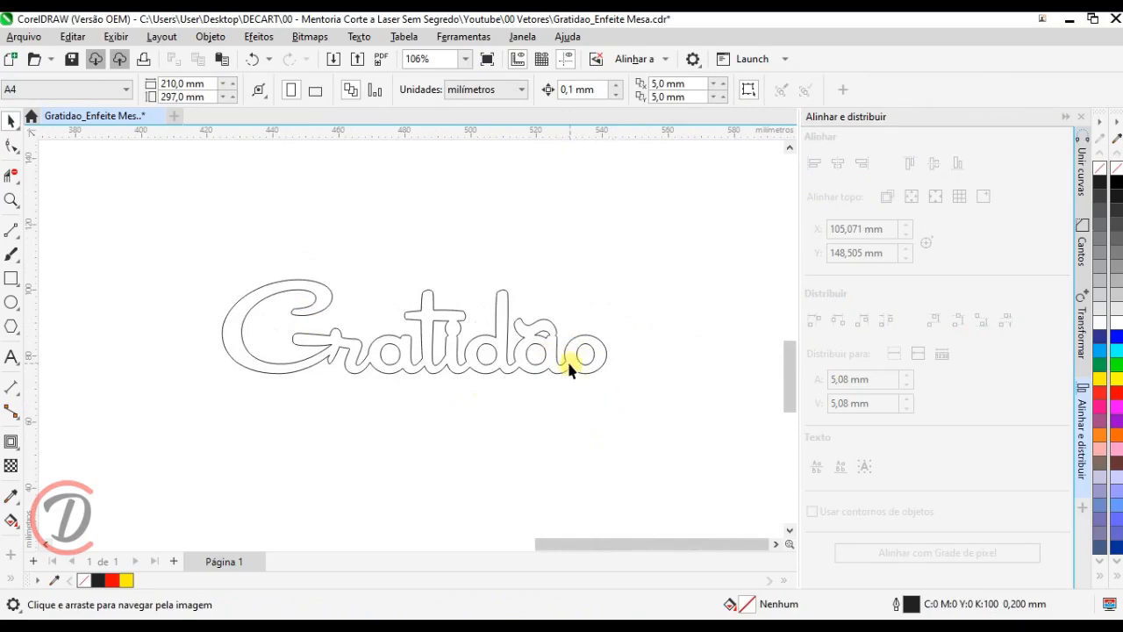
Step: Place a copy of the welded Gratidão outline about 175 mm to the right of the original
{"action": "left_click", "coordinate": [555, 354]}
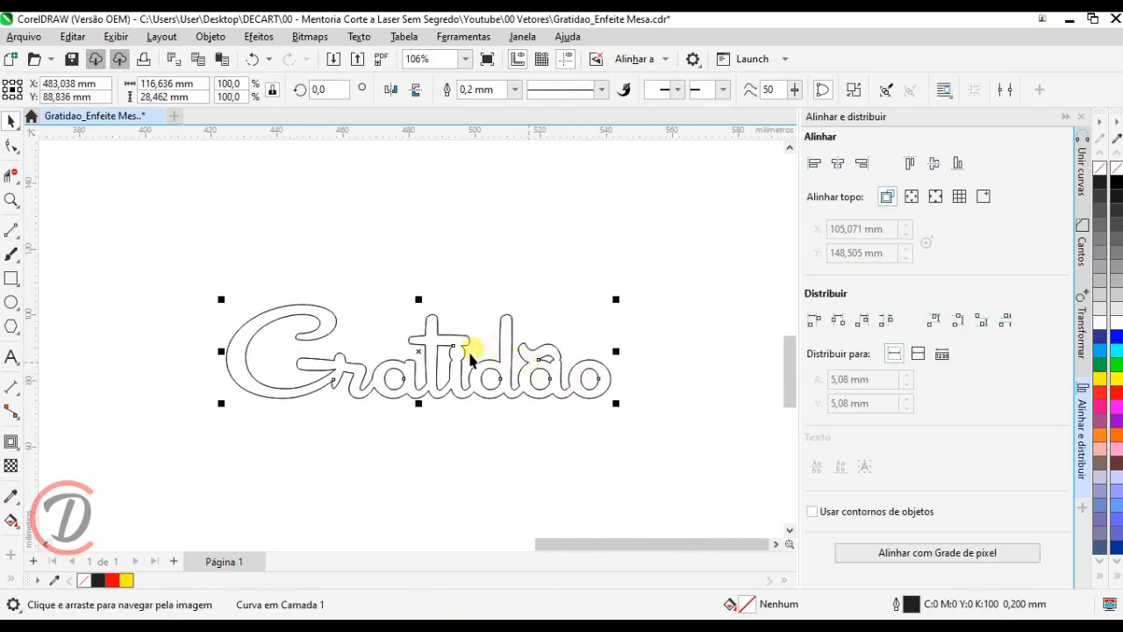
{"action": "scroll", "coordinate": [392, 339], "scroll_direction": "down", "scroll_amount": 3}
{"action": "left_click_drag", "start_coordinate": [416, 353], "coordinate": [744, 353]}
{"action": "scroll", "coordinate": [364, 376], "scroll_direction": "up", "scroll_amount": 4}
{"action": "left_click_drag", "start_coordinate": [455, 351], "coordinate": [363, 322]}
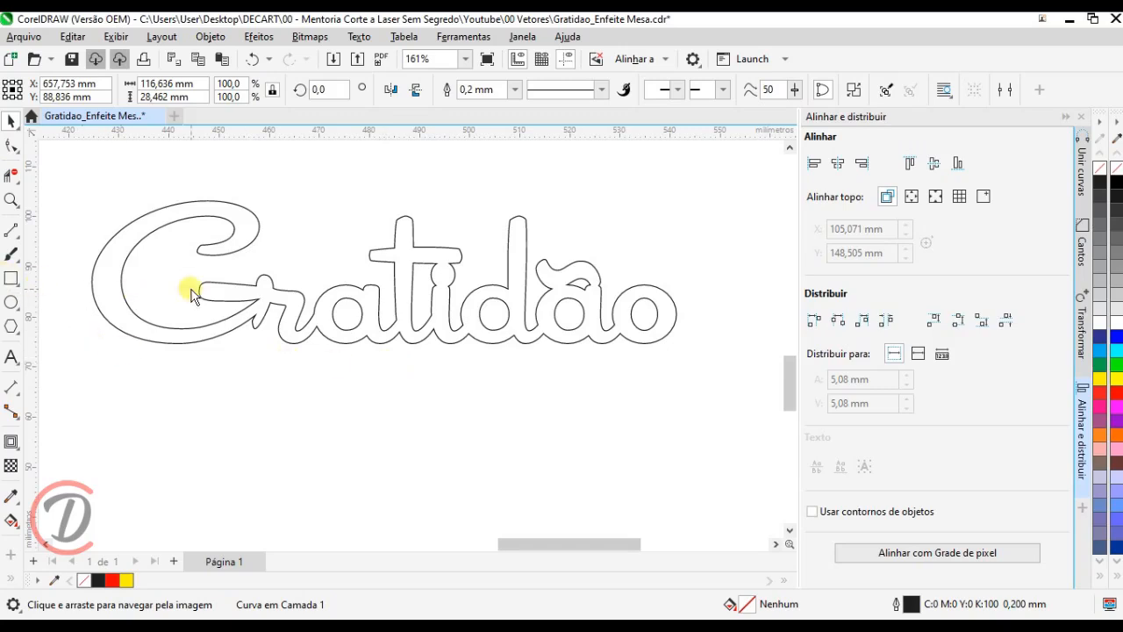
{"action": "scroll", "coordinate": [188, 288], "scroll_direction": "down", "scroll_amount": 2}
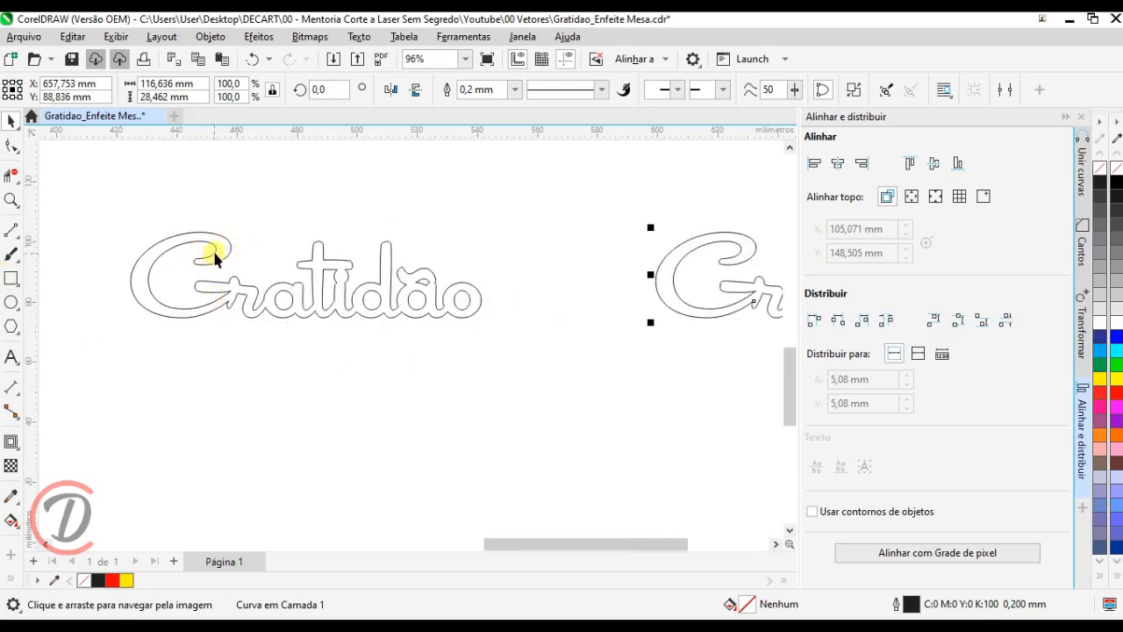
Step: Scale the original Gratidão outline proportionally to a width of 150 mm
{"action": "left_click", "coordinate": [211, 252]}
{"action": "left_click", "coordinate": [200, 83]}
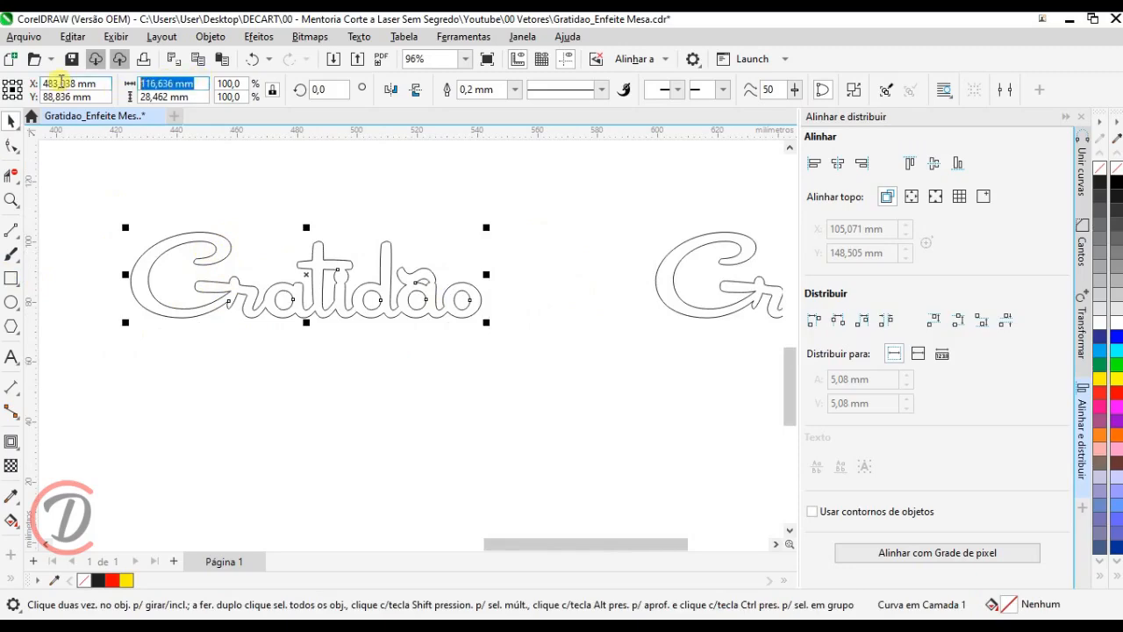
{"action": "type", "text": "150"}
{"action": "key", "text": "Return"}
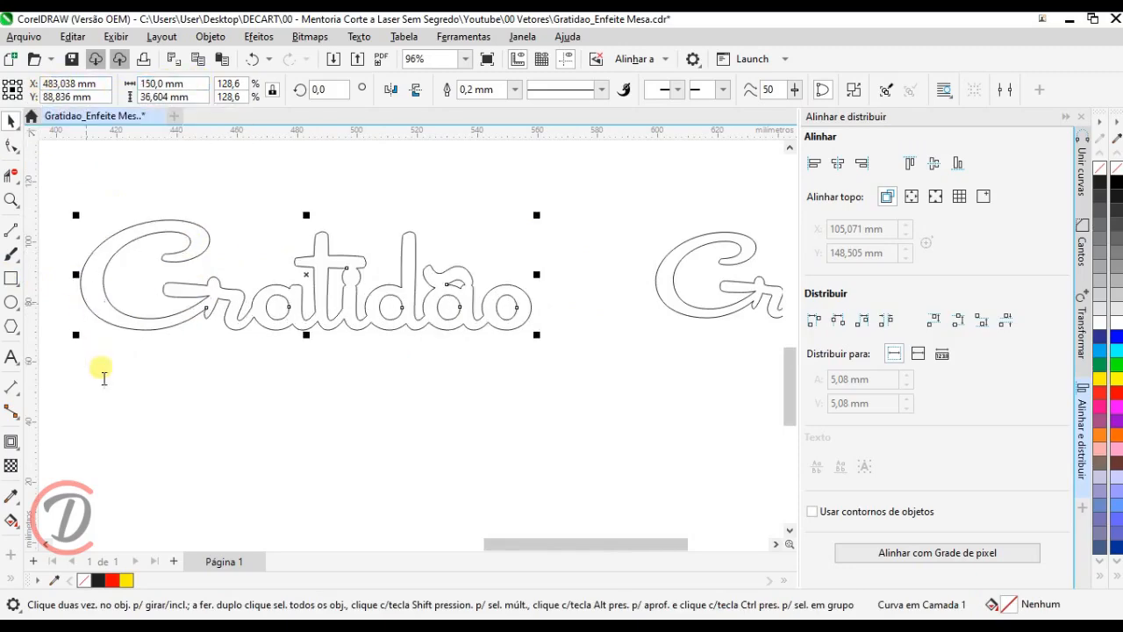
{"action": "left_click", "coordinate": [101, 421]}
Step: Draw a horizontal rectangle about 127 mm by 9 mm just beneath the enlarged word
{"action": "left_click", "coordinate": [12, 278]}
{"action": "scroll", "coordinate": [97, 351], "scroll_direction": "up", "scroll_amount": 1}
{"action": "mouse_move", "coordinate": [106, 336]}
{"action": "left_mouse_down"}
{"action": "mouse_move", "coordinate": [597, 399]}
{"action": "mouse_move", "coordinate": [610, 379]}
{"action": "left_mouse_up"}
Step: Resize the rectangle to 150 mm wide by 5 mm high and move it about 5 mm to the right
{"action": "left_click_drag", "start_coordinate": [200, 84], "coordinate": [176, 84]}
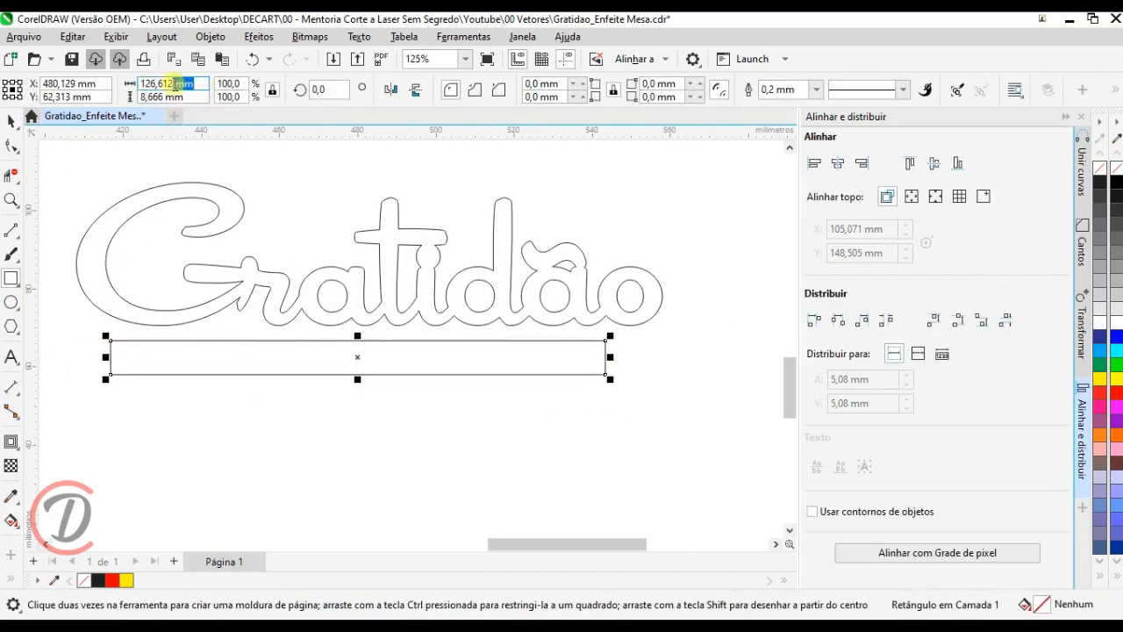
{"action": "left_click_drag", "start_coordinate": [283, 84], "coordinate": [85, 79]}
{"action": "type", "text": "150"}
{"action": "key", "text": "Tab"}
{"action": "type", "text": "5"}
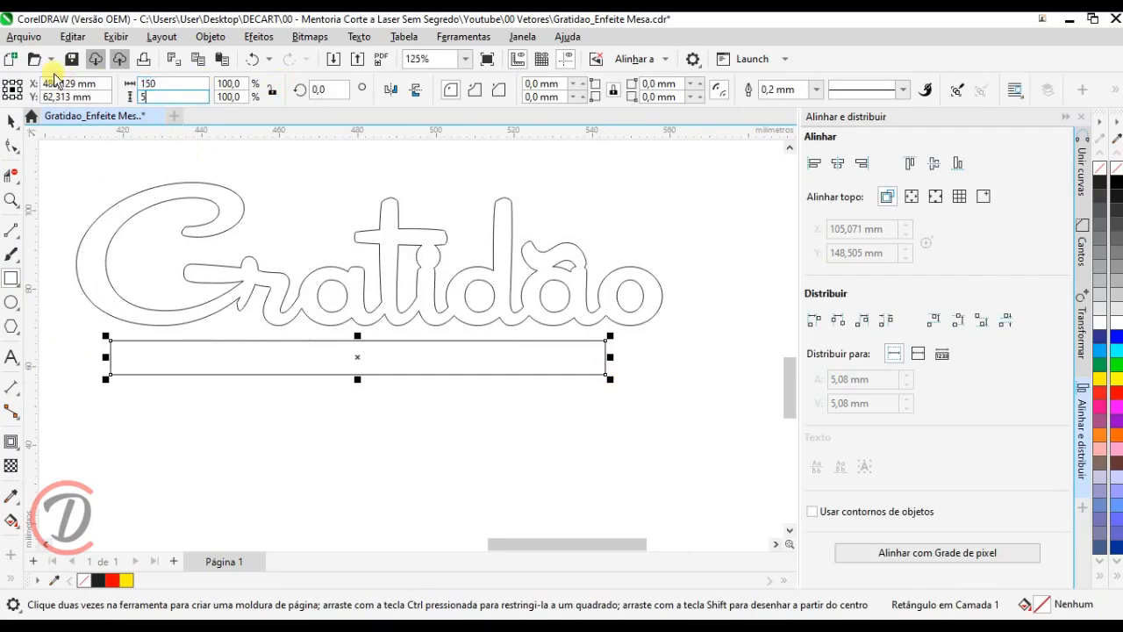
{"action": "key", "text": "Return"}
{"action": "left_click", "coordinate": [13, 123]}
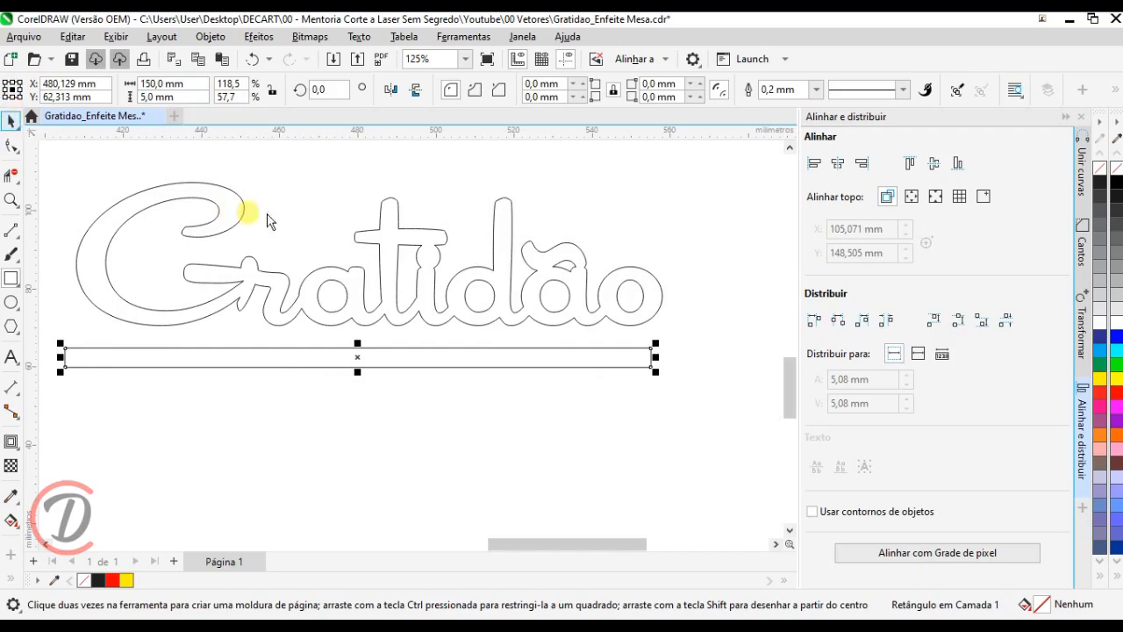
{"action": "left_click_drag", "start_coordinate": [413, 355], "coordinate": [433, 355]}
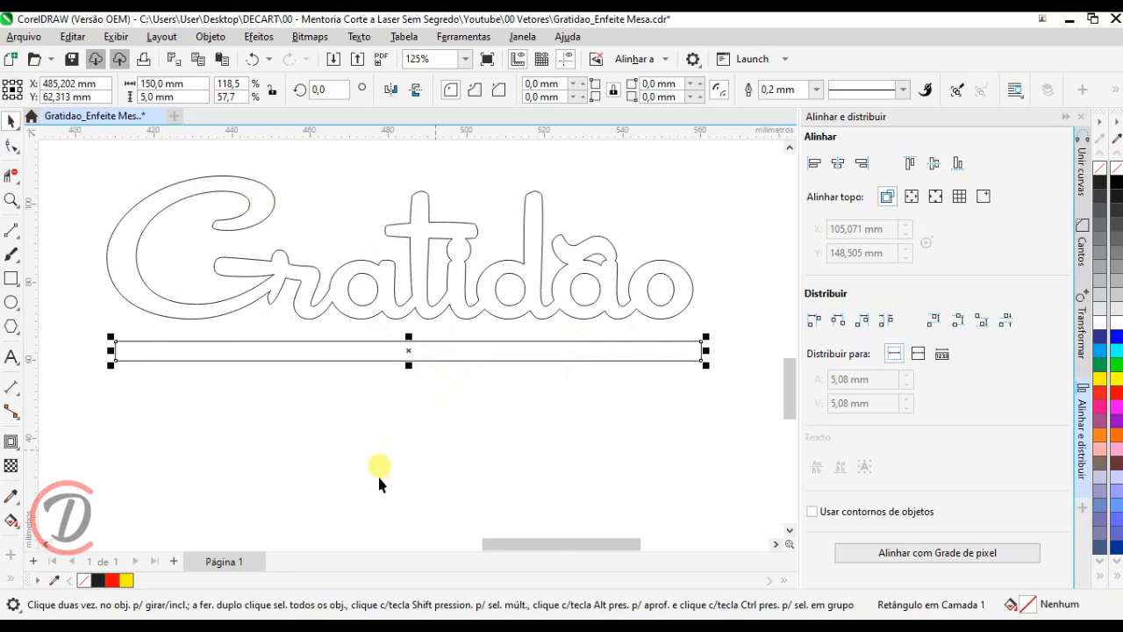
Step: Draw a small rectangle directly beneath the bar's left end and size it to 30 mm wide by 3 mm high
{"action": "left_click", "coordinate": [13, 279]}
{"action": "left_click_drag", "start_coordinate": [115, 362], "coordinate": [196, 376]}
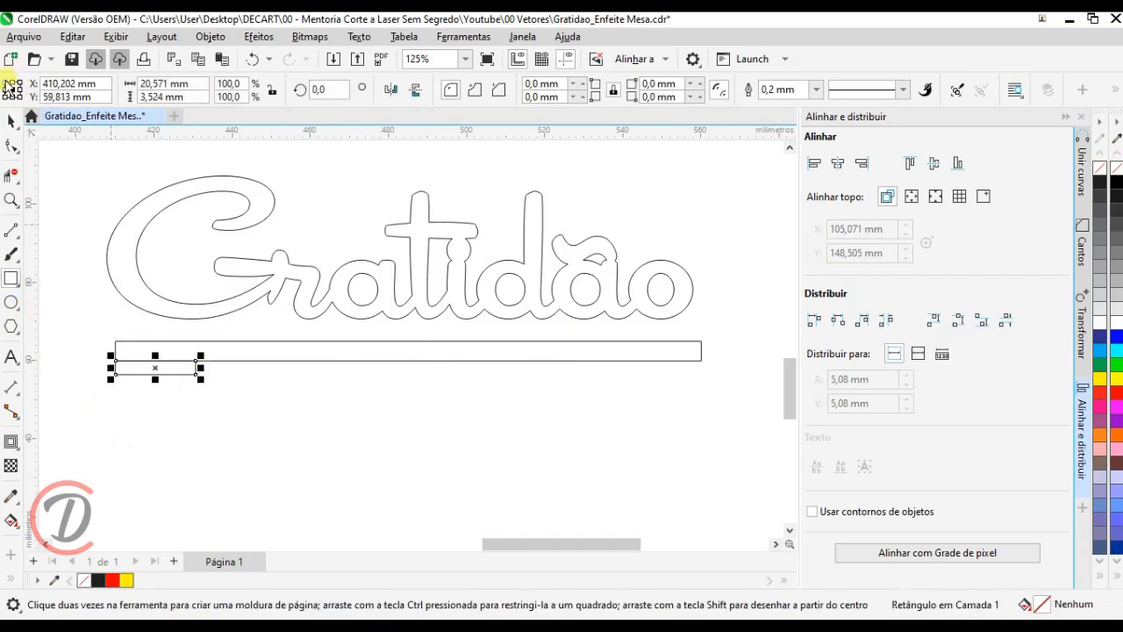
{"action": "left_click_drag", "start_coordinate": [197, 86], "coordinate": [11, 79]}
{"action": "type", "text": "30"}
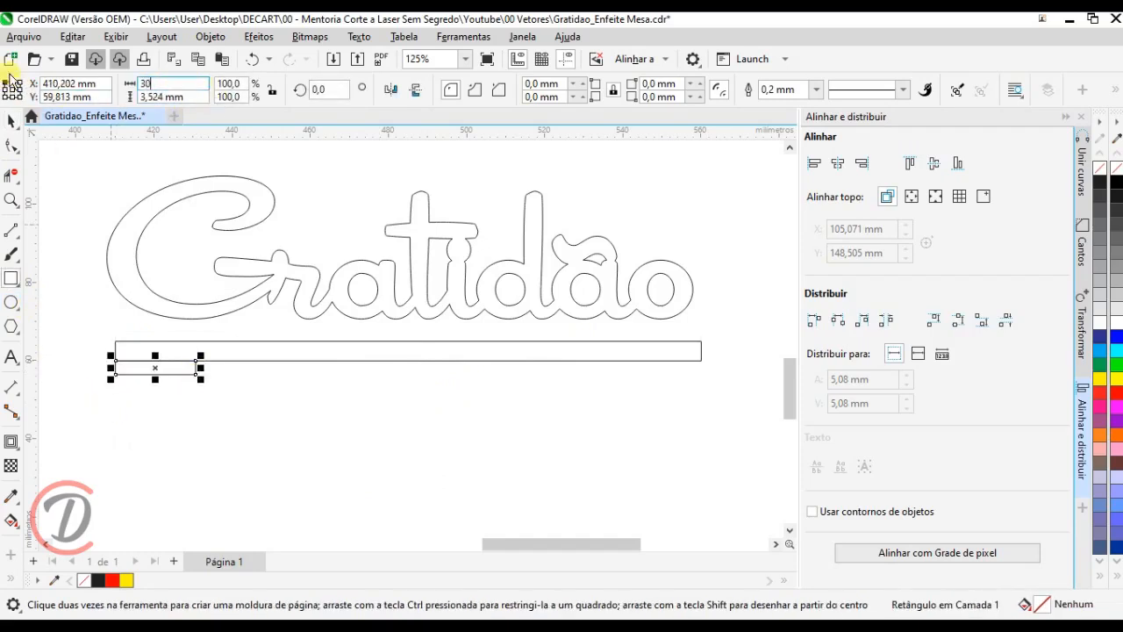
{"action": "key", "text": "Tab"}
{"action": "type", "text": "3"}
{"action": "key", "text": "Return"}
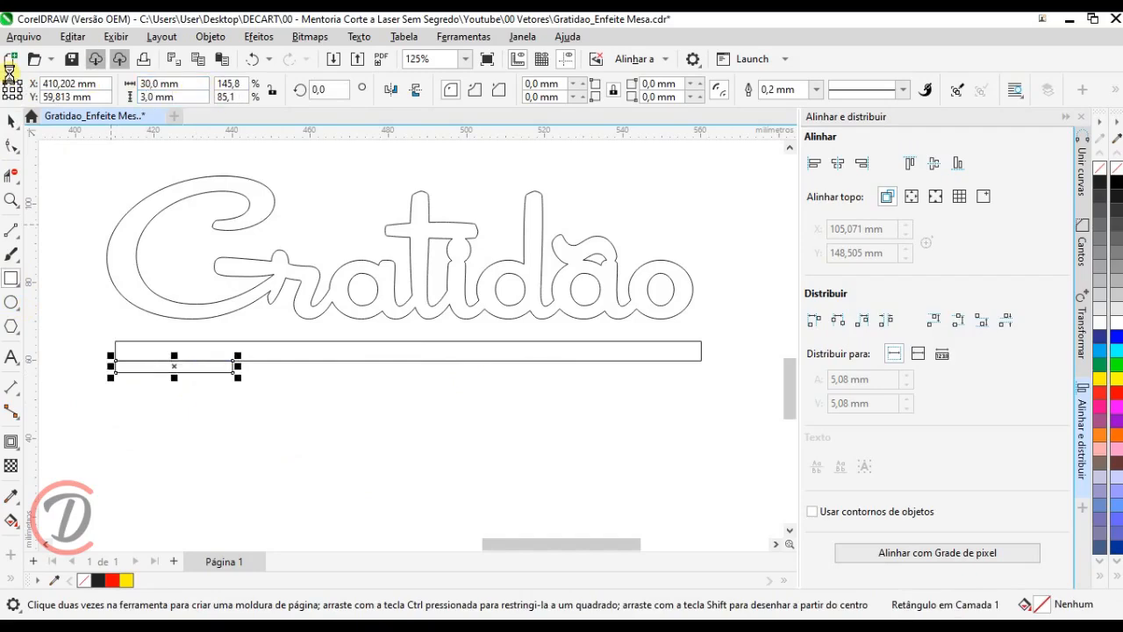
{"action": "left_click", "coordinate": [11, 120]}
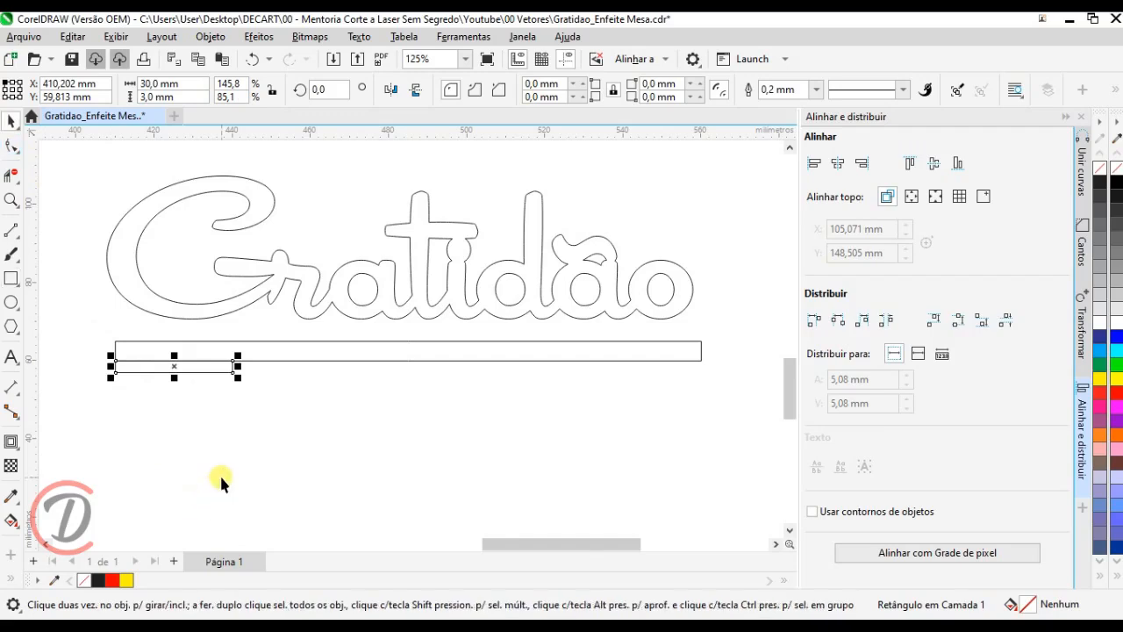
Step: Copy the small tab rectangle to the bar's right end and shift the copy 10 mm inward to the left
{"action": "left_click_drag", "start_coordinate": [236, 360], "coordinate": [700, 361]}
{"action": "right_click", "coordinate": [700, 363]}
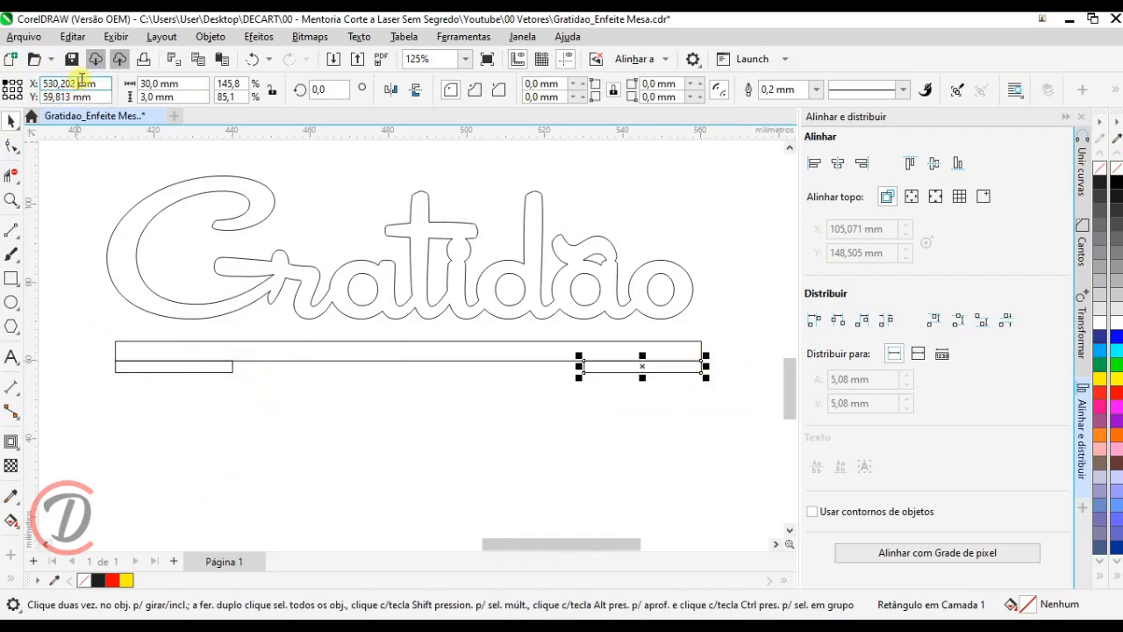
{"action": "double_click", "coordinate": [82, 84]}
{"action": "type", "text": "-1"}
{"action": "key", "text": "Return"}
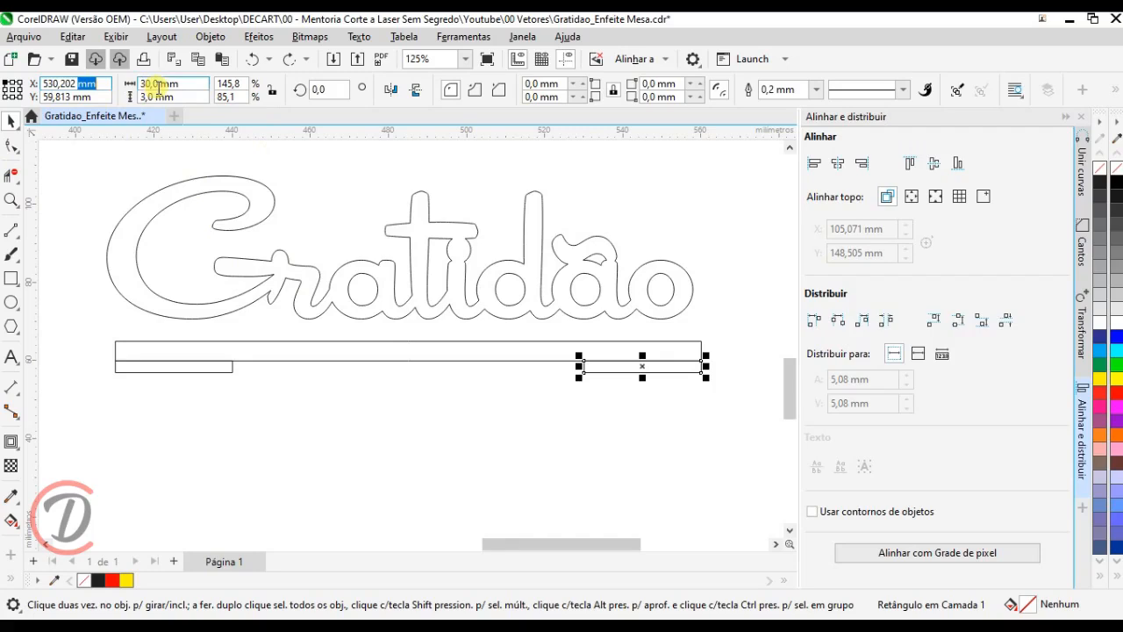
{"action": "key", "text": "ctrl+z"}
{"action": "type", "text": "10"}
{"action": "key", "text": "Return"}
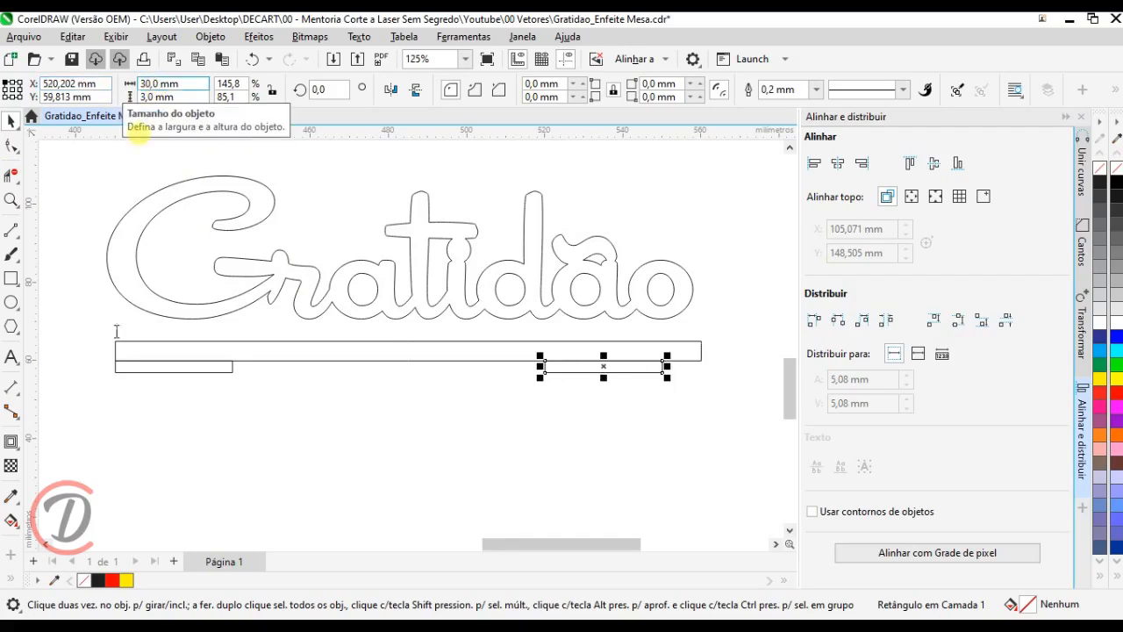
Step: Move the tab rectangle under the bar's left end 10 mm inward to the right
{"action": "left_click", "coordinate": [219, 372]}
{"action": "double_click", "coordinate": [86, 84]}
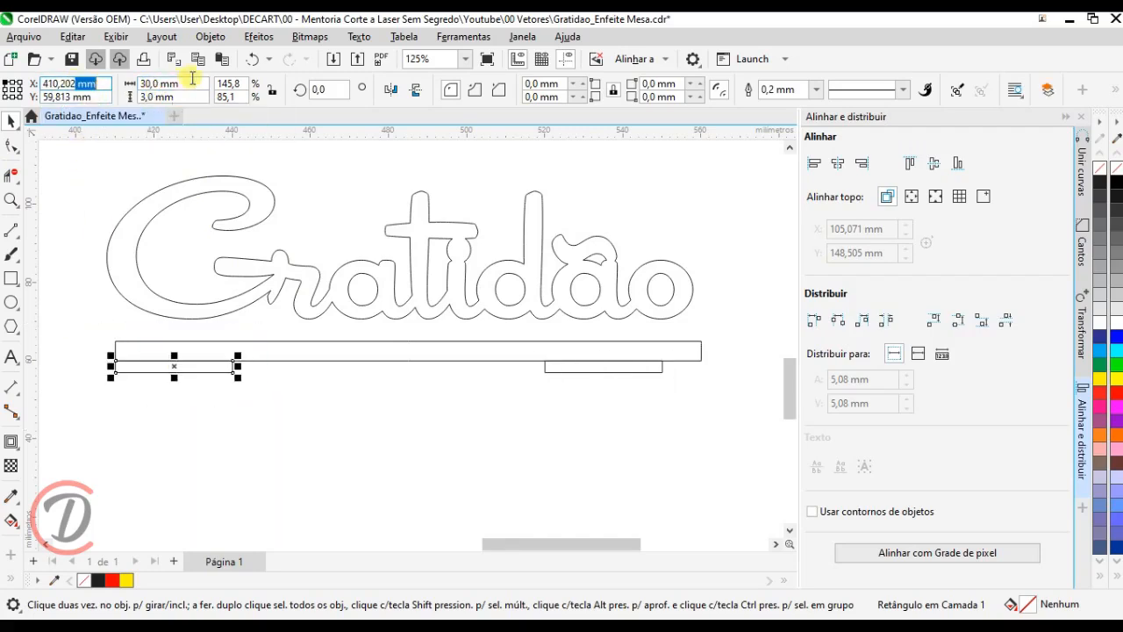
{"action": "type", "text": "+10"}
{"action": "key", "text": "Return"}
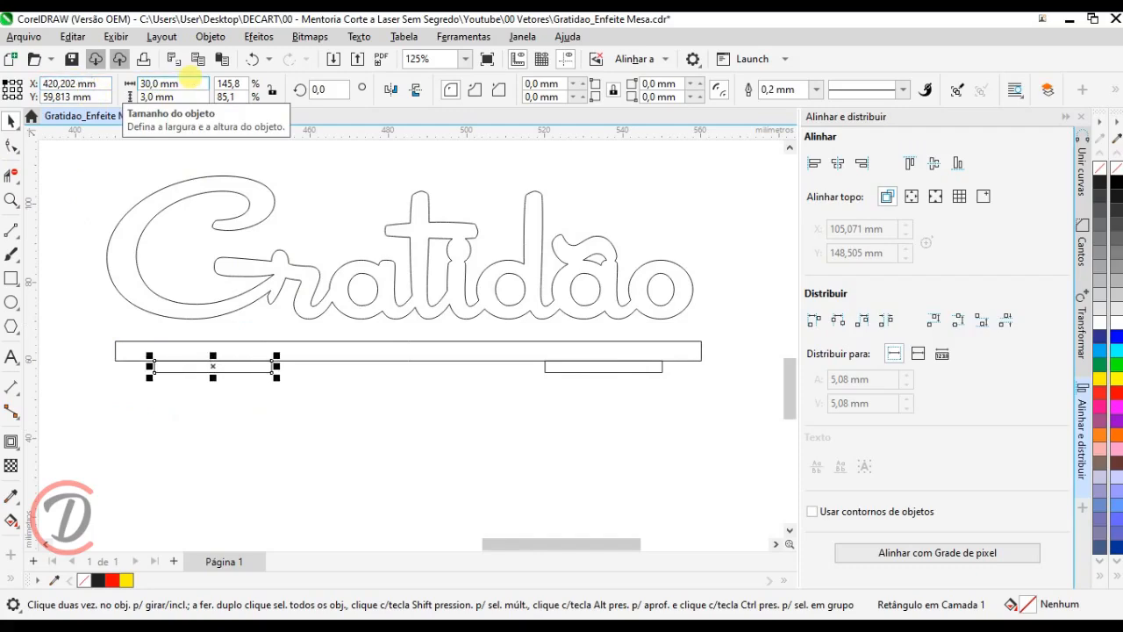
Step: Duplicate both tab rectangles and place the copies about 31 mm straight below the originals
{"action": "left_click", "coordinate": [700, 445]}
{"action": "scroll", "coordinate": [698, 445], "scroll_direction": "down", "scroll_amount": 1}
{"action": "left_click_drag", "start_coordinate": [700, 463], "coordinate": [162, 356]}
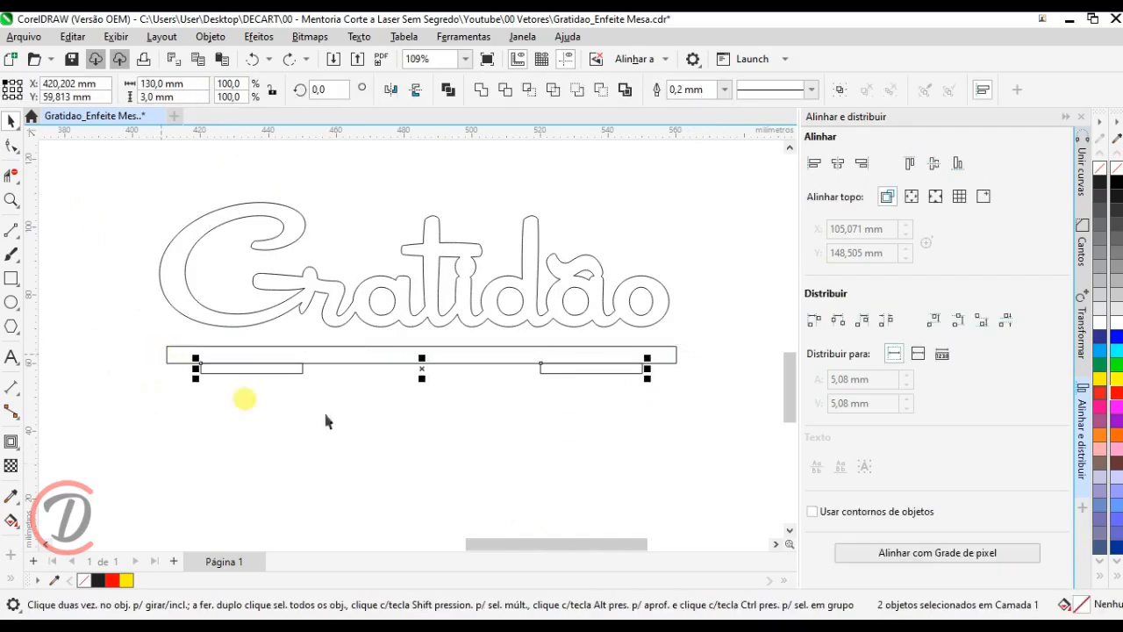
{"action": "left_click_drag", "start_coordinate": [360, 353], "coordinate": [343, 330]}
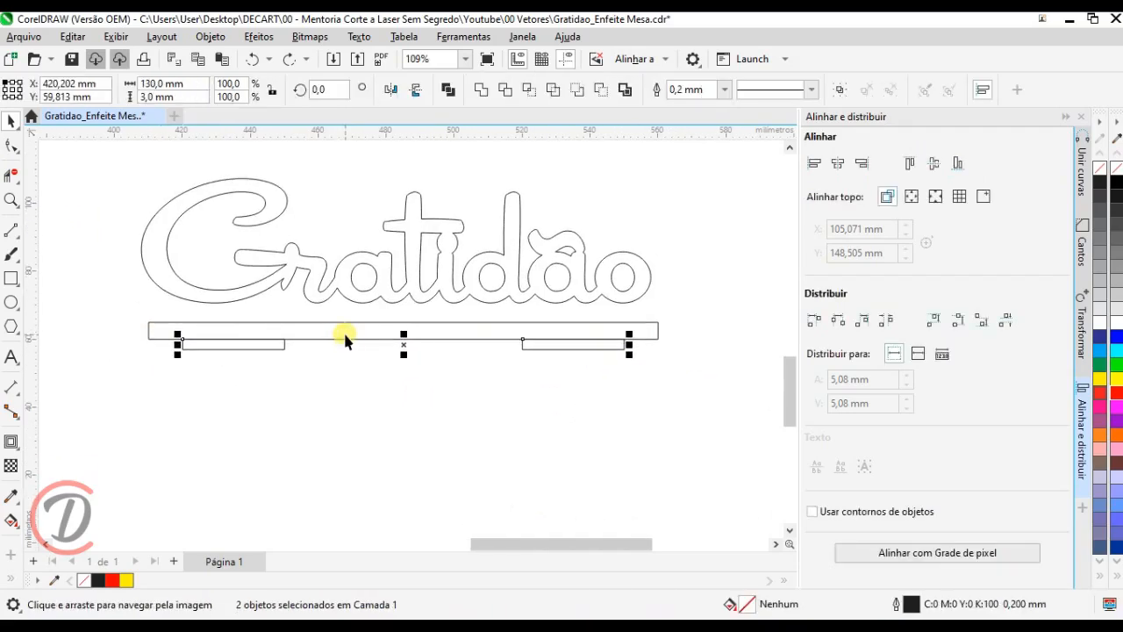
{"action": "key", "text": "ctrl+v"}
{"action": "scroll", "coordinate": [454, 309], "scroll_direction": "down", "scroll_amount": 1}
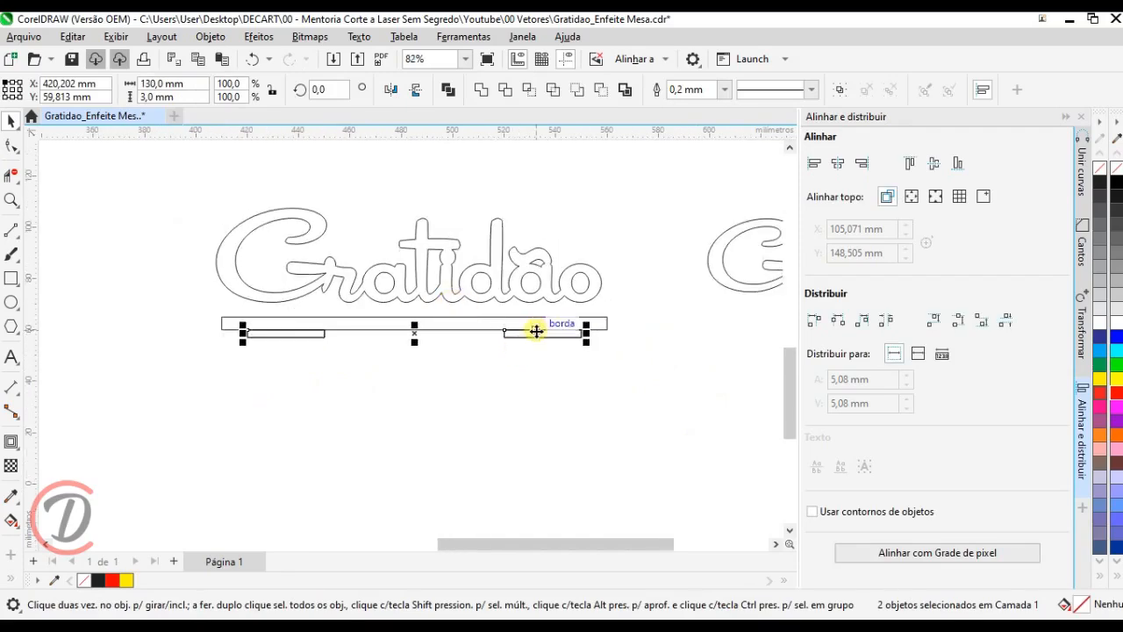
{"action": "left_click_drag", "start_coordinate": [536, 332], "coordinate": [536, 412]}
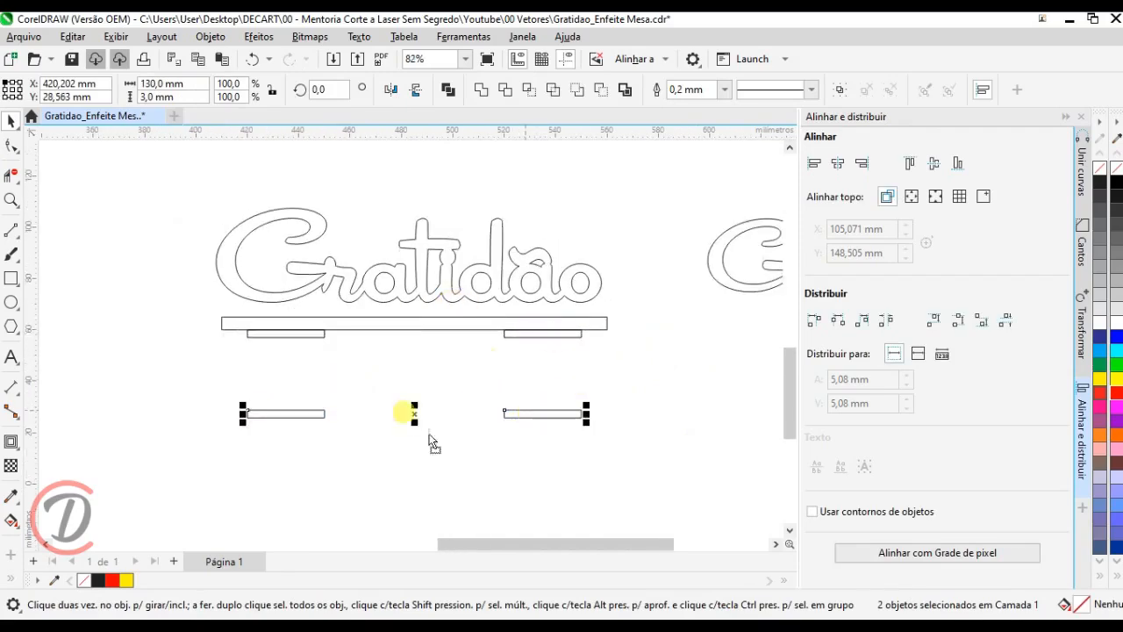
Step: Weld the long bar and the two tabs attached beneath it into a single shape
{"action": "left_click", "coordinate": [389, 371]}
{"action": "scroll", "coordinate": [296, 328], "scroll_direction": "up", "scroll_amount": 1}
{"action": "left_click_drag", "start_coordinate": [641, 366], "coordinate": [557, 394]}
{"action": "left_click_drag", "start_coordinate": [793, 410], "coordinate": [94, 312]}
{"action": "left_click", "coordinate": [481, 89]}
{"action": "left_click_drag", "start_coordinate": [260, 350], "coordinate": [360, 350]}
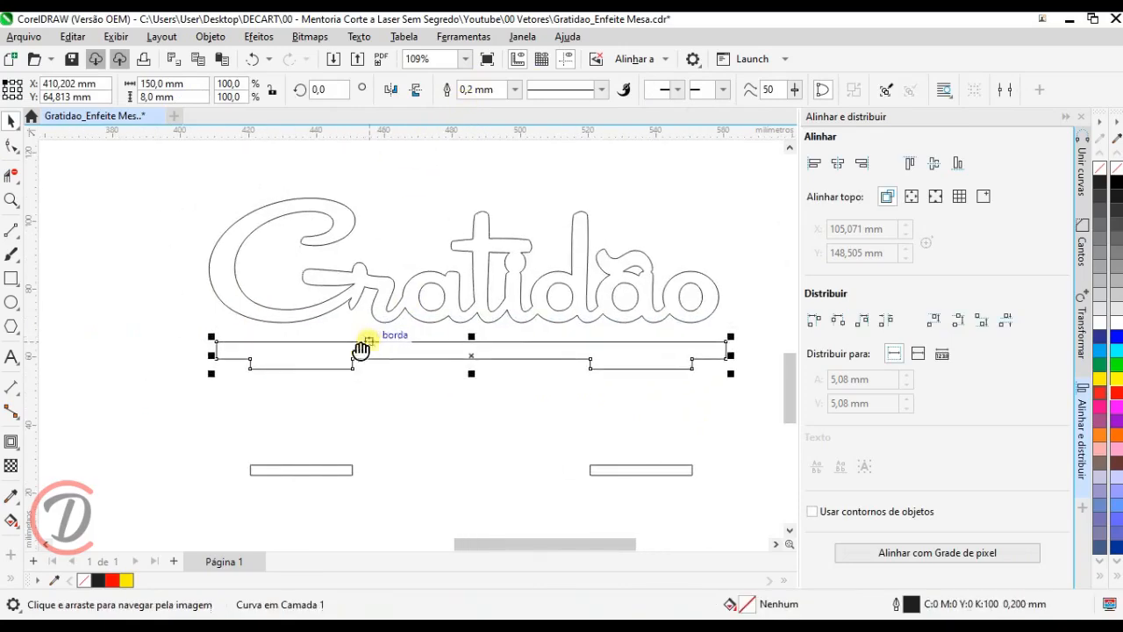
Step: Colour the outline of the welded bar with tabs red
{"action": "scroll", "coordinate": [174, 383], "scroll_direction": "up", "scroll_amount": 3}
{"action": "right_click", "coordinate": [1116, 396]}
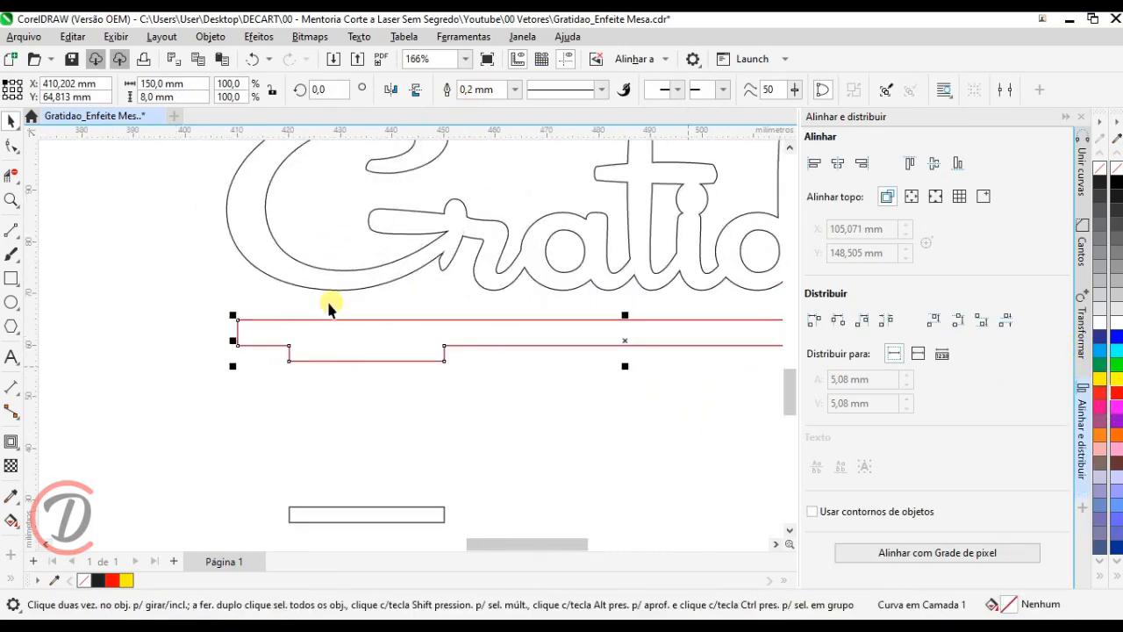
{"action": "scroll", "coordinate": [376, 333], "scroll_direction": "down", "scroll_amount": 3}
{"action": "left_click", "coordinate": [433, 363]}
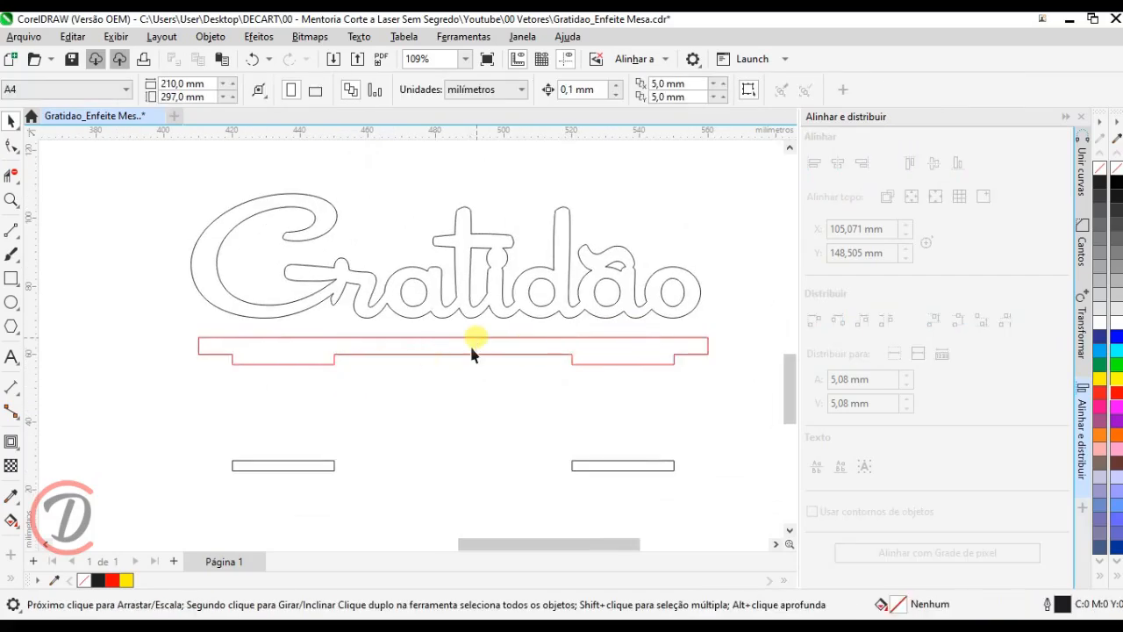
Step: Align the right edge of the red bar with the right edge of the word Gratidão
{"action": "left_click", "coordinate": [469, 354]}
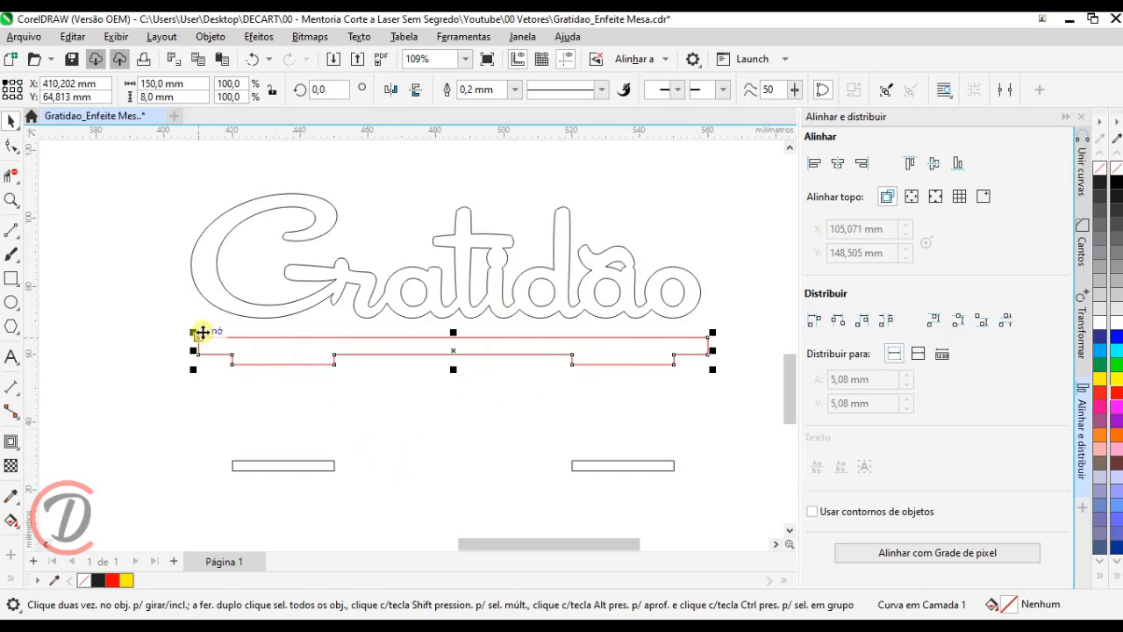
{"action": "left_click", "coordinate": [465, 271], "text": "shift"}
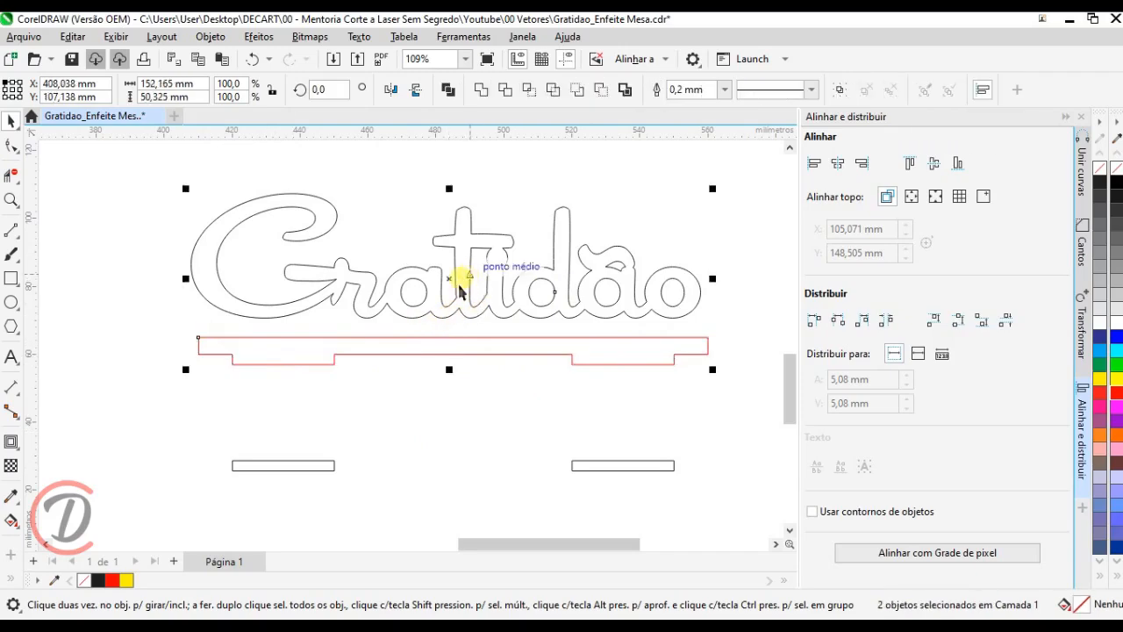
{"action": "left_click", "coordinate": [858, 164]}
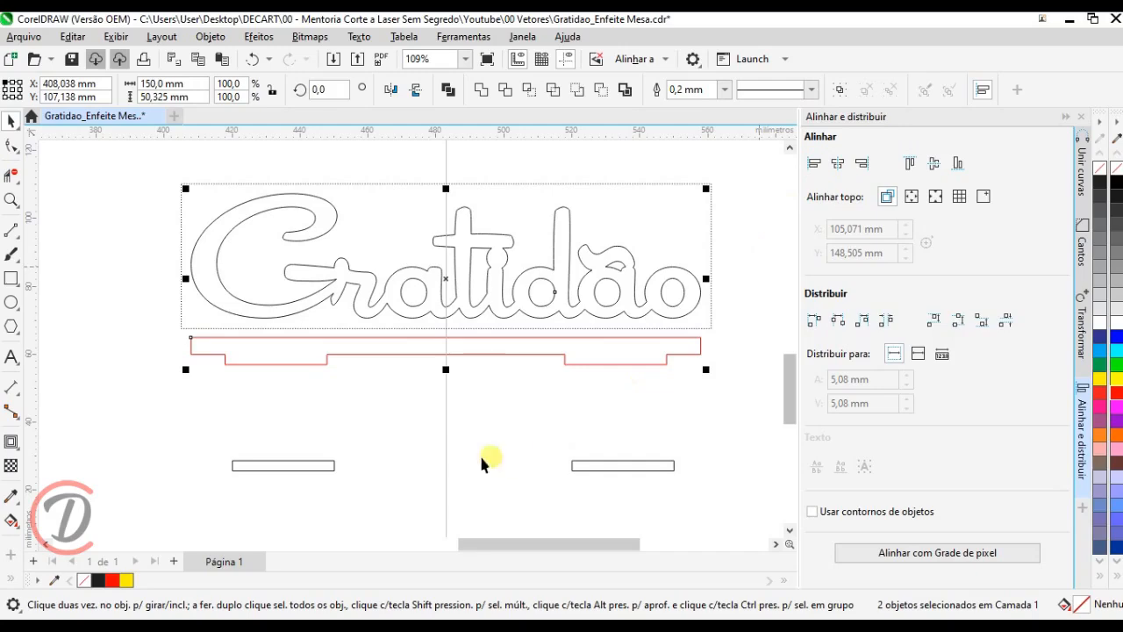
Step: Move the red bar straight up about 6 mm until its top edge meets the bottom of the letters
{"action": "left_click", "coordinate": [208, 324]}
{"action": "scroll", "coordinate": [192, 309], "scroll_direction": "up", "scroll_amount": 5}
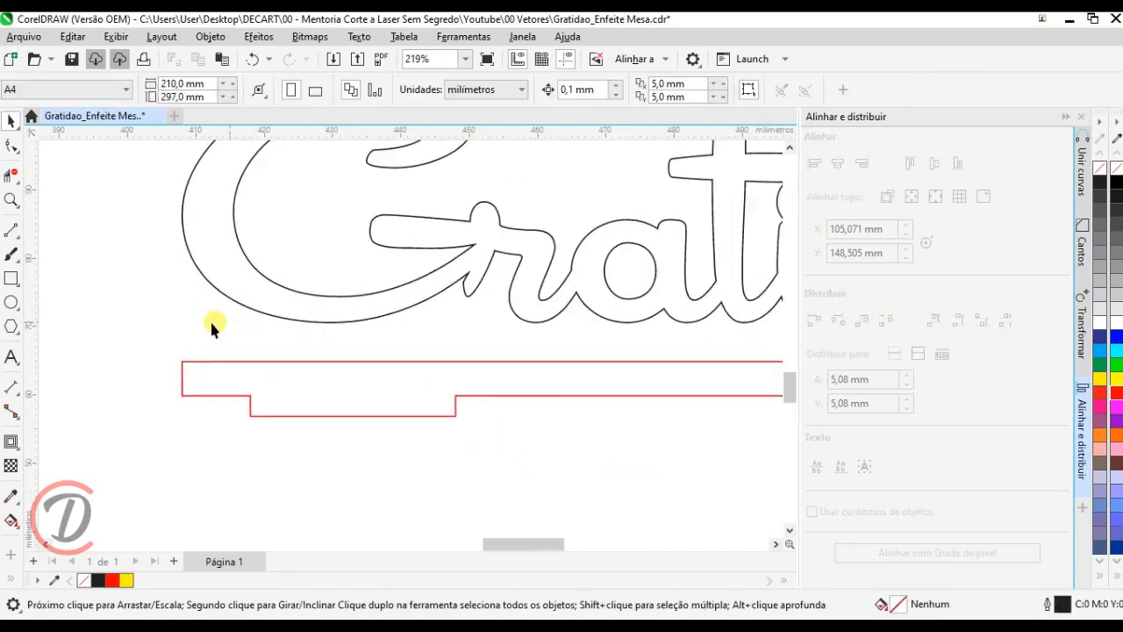
{"action": "scroll", "coordinate": [210, 421], "scroll_direction": "up", "scroll_amount": 2}
{"action": "left_click_drag", "start_coordinate": [215, 447], "coordinate": [217, 376]}
{"action": "scroll", "coordinate": [218, 376], "scroll_direction": "down", "scroll_amount": 6}
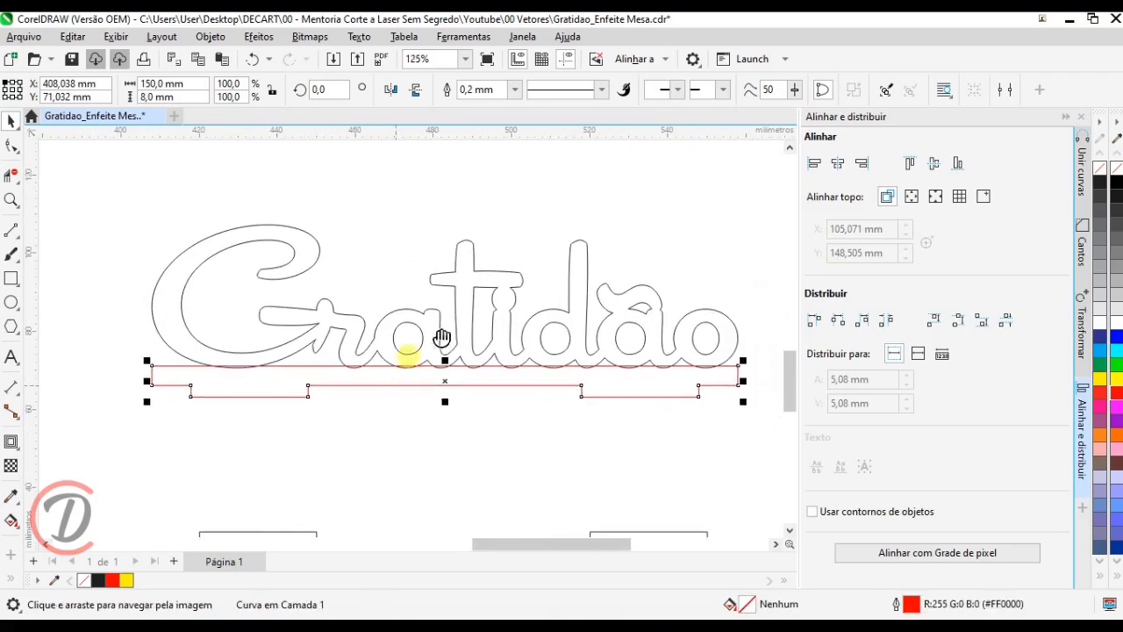
Step: Weld the red bar and the word Gratidão into one outline
{"action": "left_click", "coordinate": [464, 251], "text": "shift"}
{"action": "left_click", "coordinate": [481, 91]}
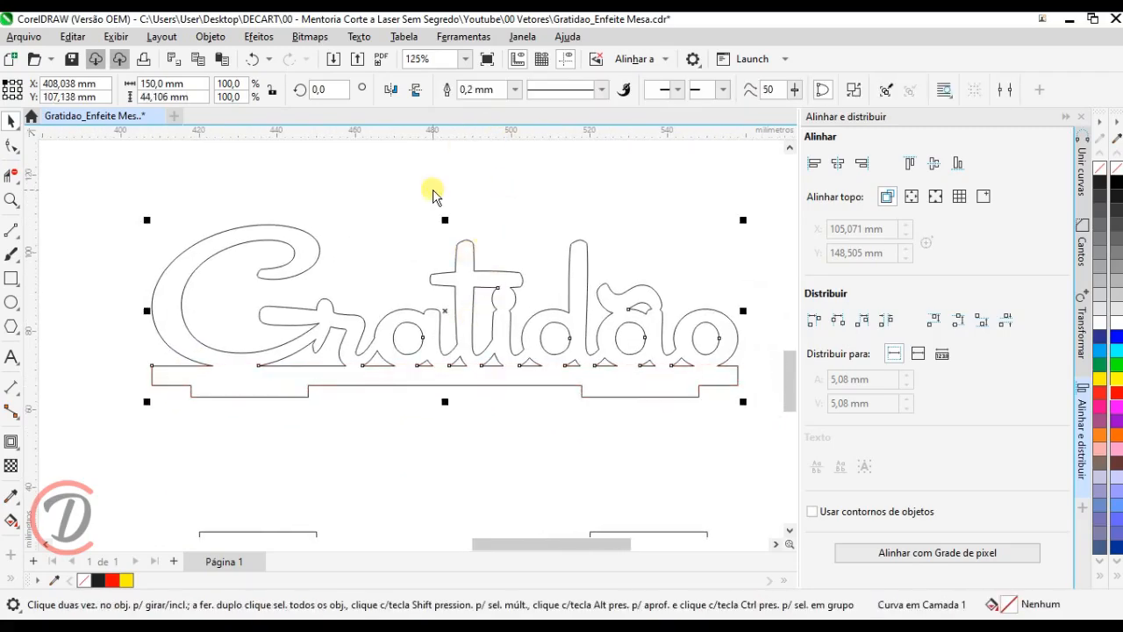
{"action": "left_click", "coordinate": [431, 186]}
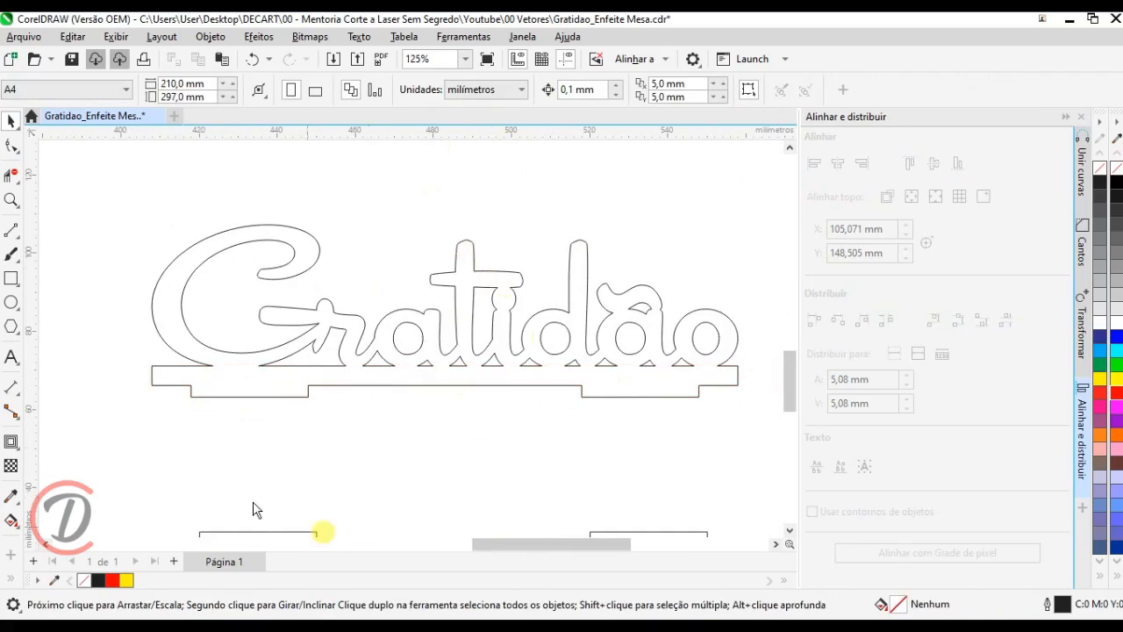
Step: Round the two upper outer corners of the base bar with a 3 mm fillet
{"action": "scroll", "coordinate": [79, 358], "scroll_direction": "up", "scroll_amount": 3}
{"action": "double_click", "coordinate": [274, 385]}
{"action": "left_click_drag", "start_coordinate": [245, 359], "coordinate": [328, 419]}
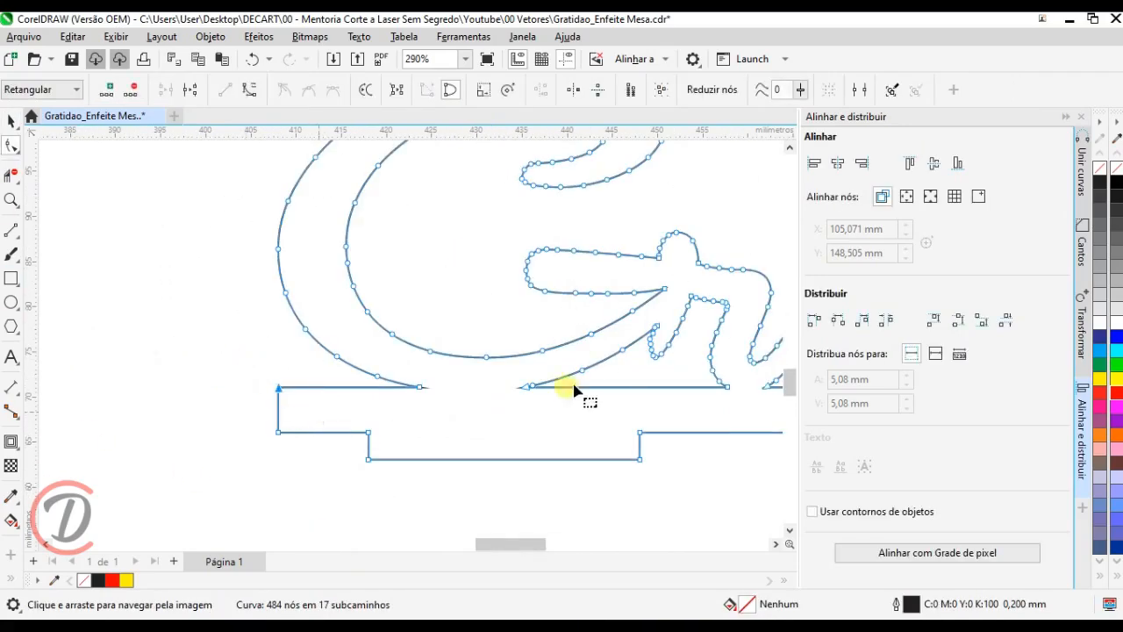
{"action": "scroll", "coordinate": [304, 356], "scroll_direction": "right", "scroll_amount": 10}
{"action": "left_click_drag", "start_coordinate": [631, 355], "coordinate": [587, 312]}
{"action": "left_click", "coordinate": [1082, 253]}
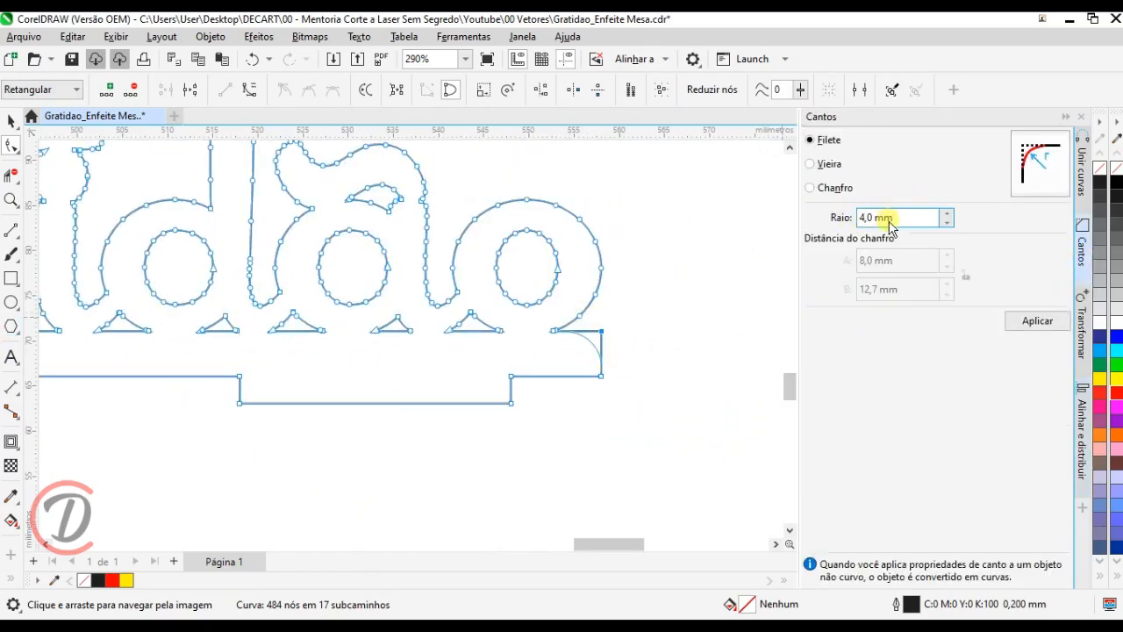
{"action": "key", "text": "Return"}
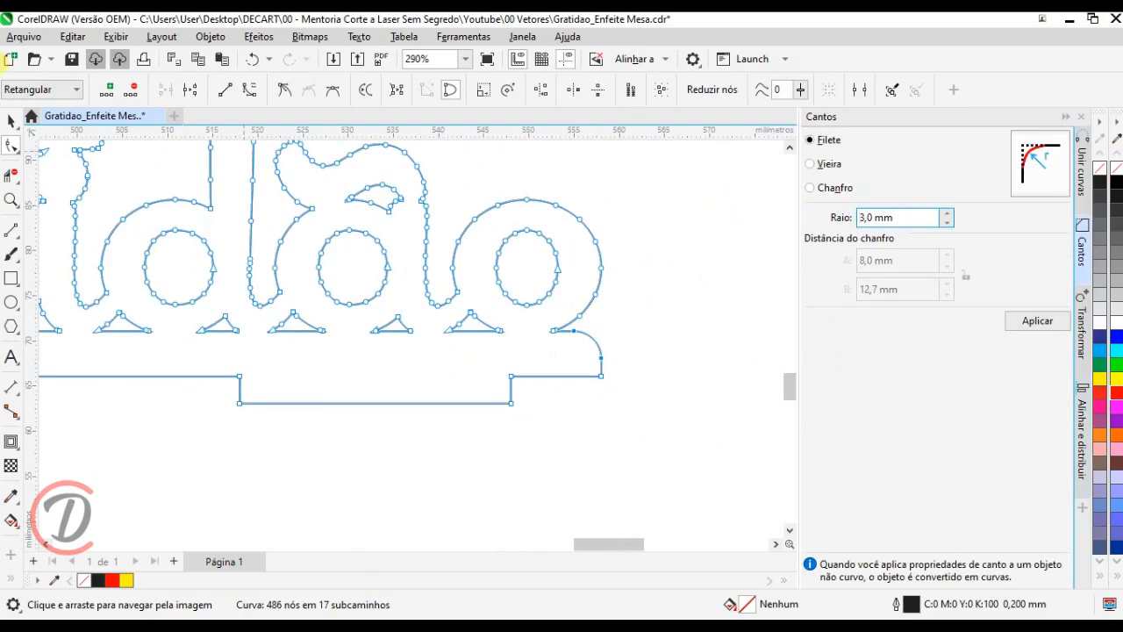
{"action": "left_click", "coordinate": [11, 122]}
{"action": "scroll", "coordinate": [633, 311], "scroll_direction": "down", "scroll_amount": 3}
{"action": "left_click", "coordinate": [630, 310]}
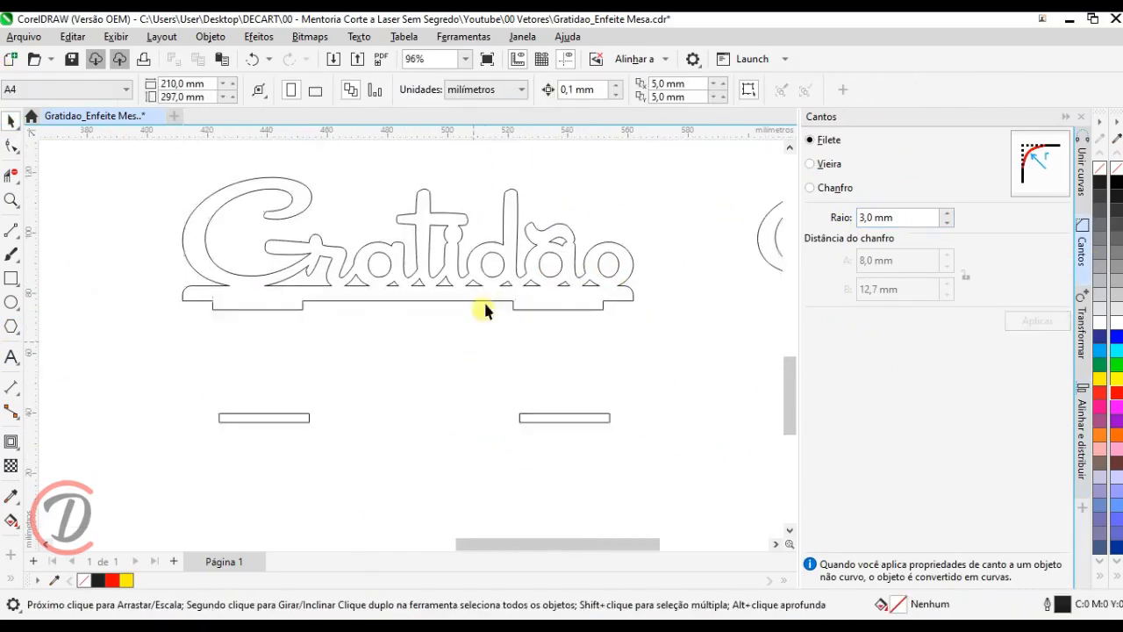
Step: Set the height of the two separate slot rectangles to 2.9 mm, scaling from their centre
{"action": "left_click_drag", "start_coordinate": [688, 469], "coordinate": [167, 355]}
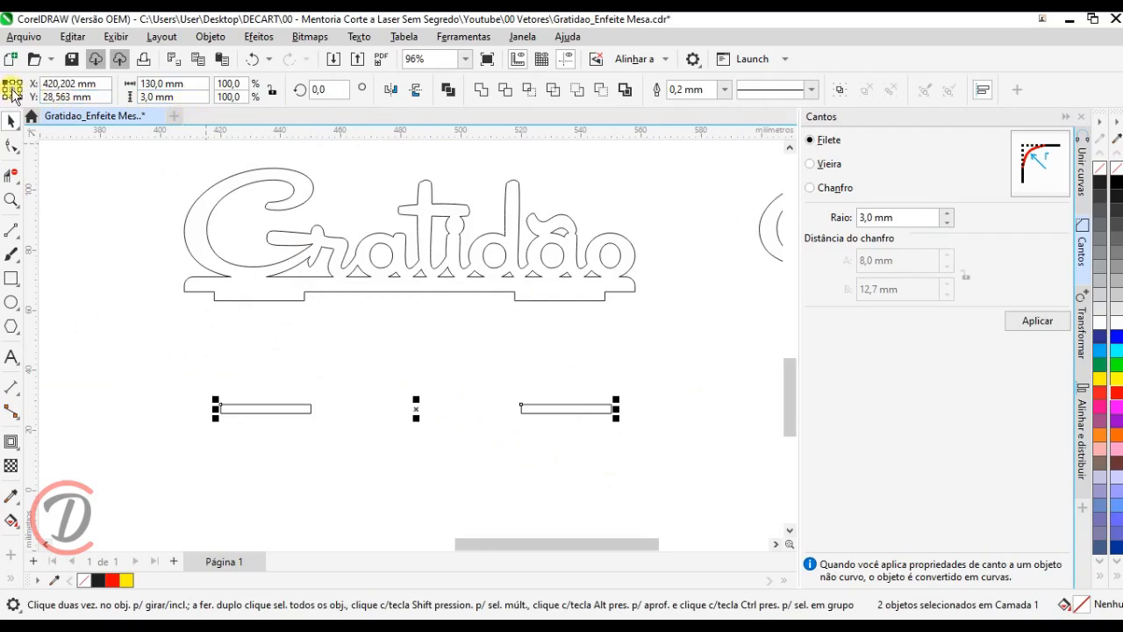
{"action": "left_click", "coordinate": [171, 96]}
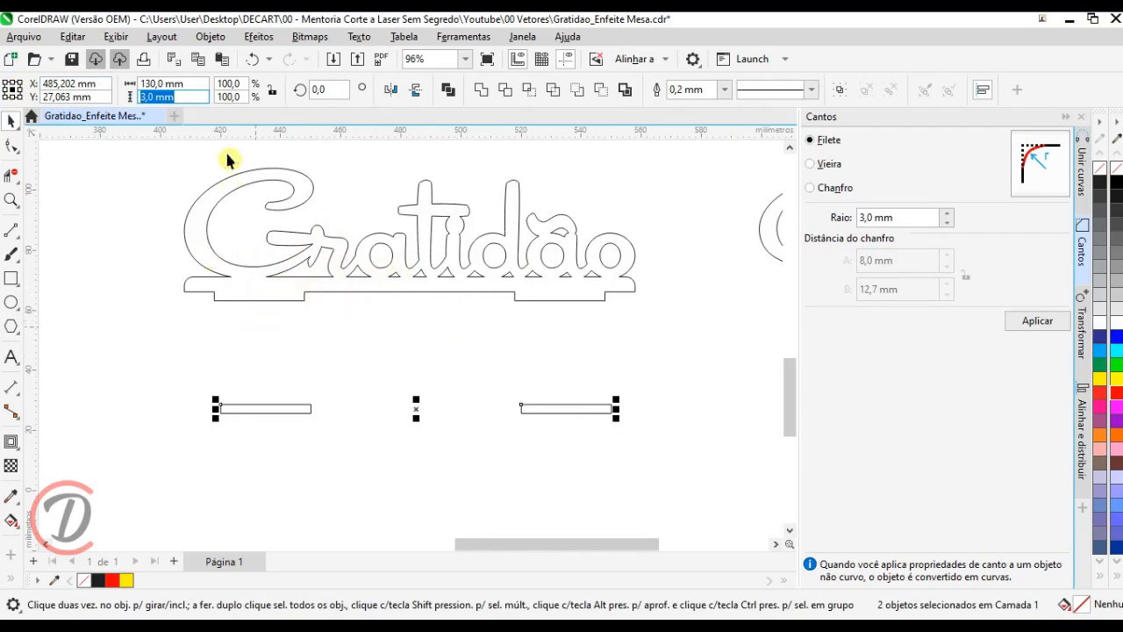
{"action": "type", "text": "2"}
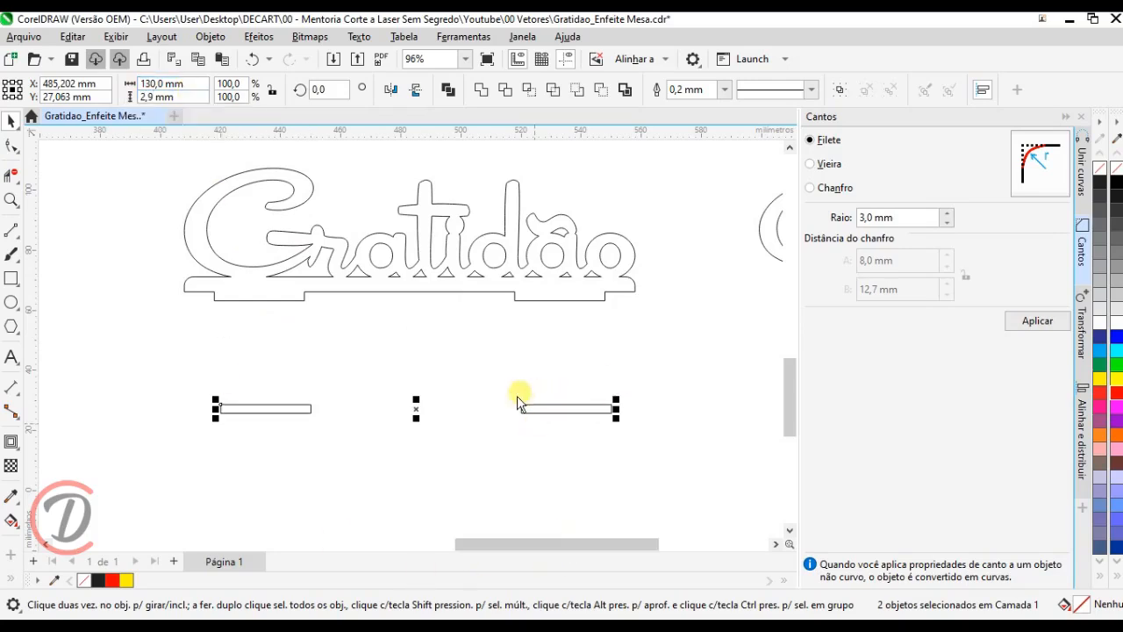
Step: Set the width of each of the two slot rectangles to 29.8 mm
{"action": "left_click", "coordinate": [298, 423]}
{"action": "left_click_drag", "start_coordinate": [346, 471], "coordinate": [188, 343]}
{"action": "left_click", "coordinate": [160, 84]}
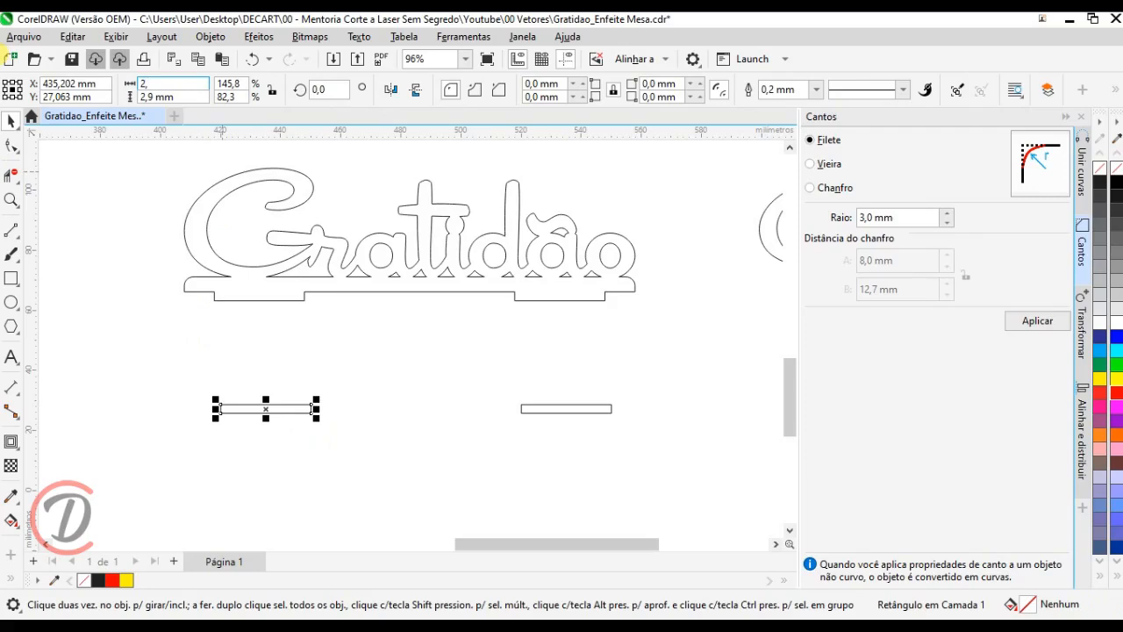
{"action": "key", "text": "Return"}
{"action": "left_click_drag", "start_coordinate": [657, 418], "coordinate": [459, 363]}
{"action": "left_click", "coordinate": [159, 84]}
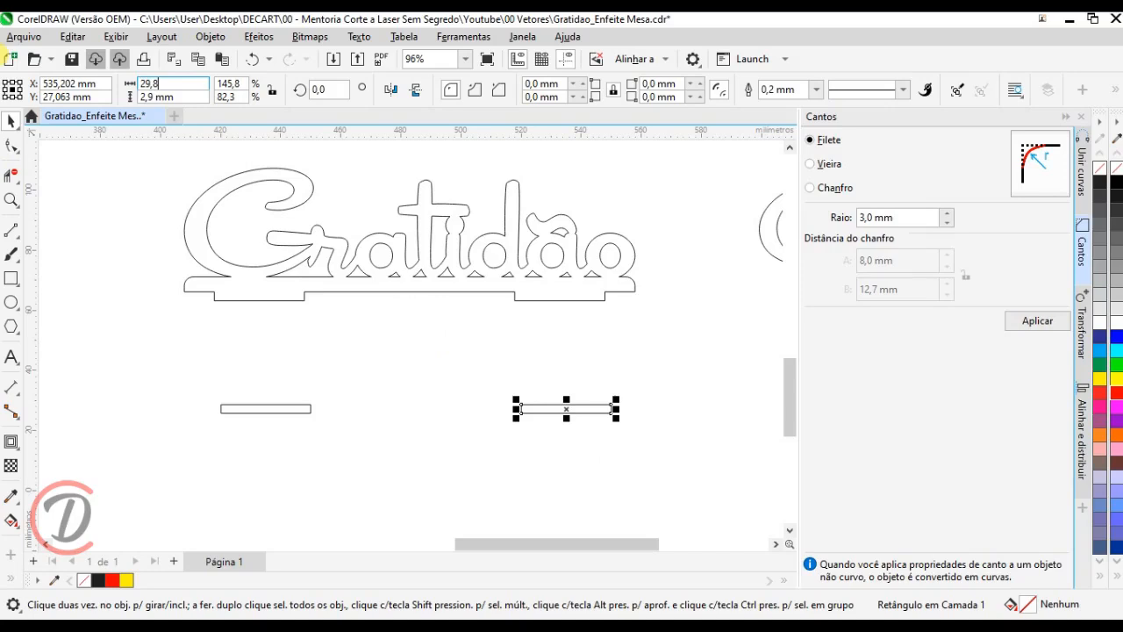
{"action": "left_click", "coordinate": [645, 472]}
Step: Combine the two slot rectangles into a single curve object
{"action": "left_click_drag", "start_coordinate": [658, 457], "coordinate": [176, 343]}
{"action": "right_click", "coordinate": [267, 404]}
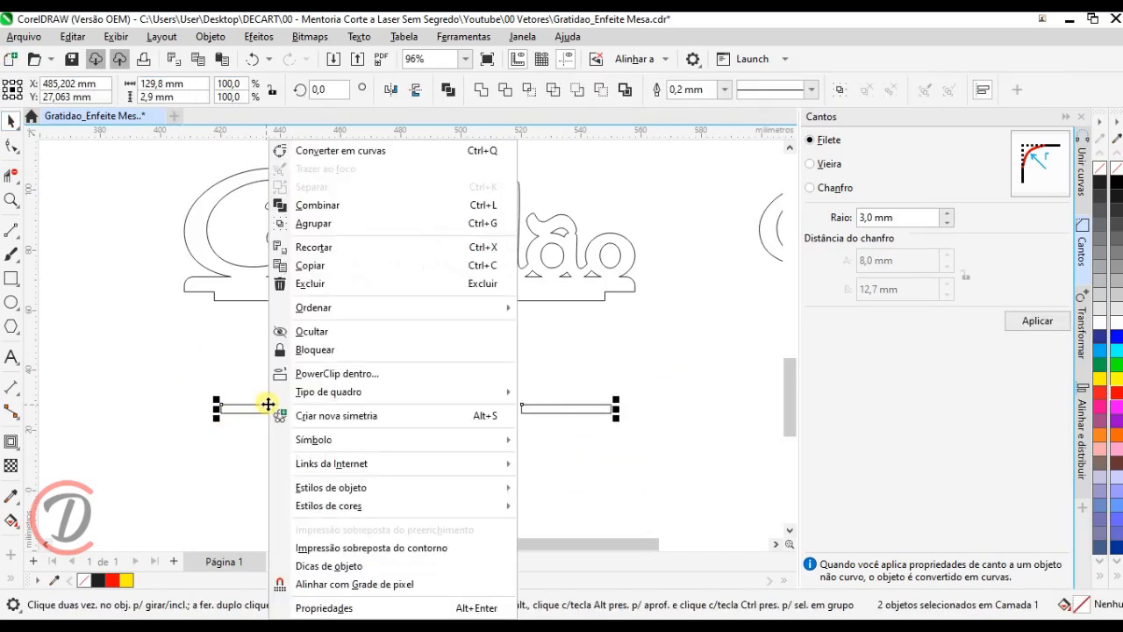
{"action": "left_click", "coordinate": [302, 205]}
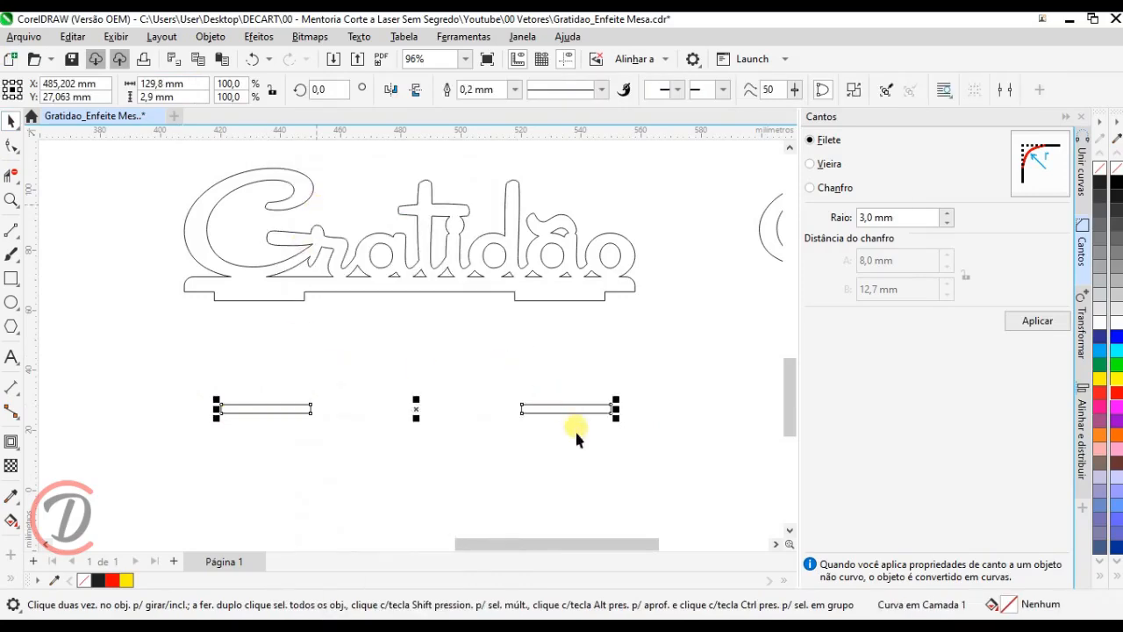
{"action": "left_click", "coordinate": [156, 321]}
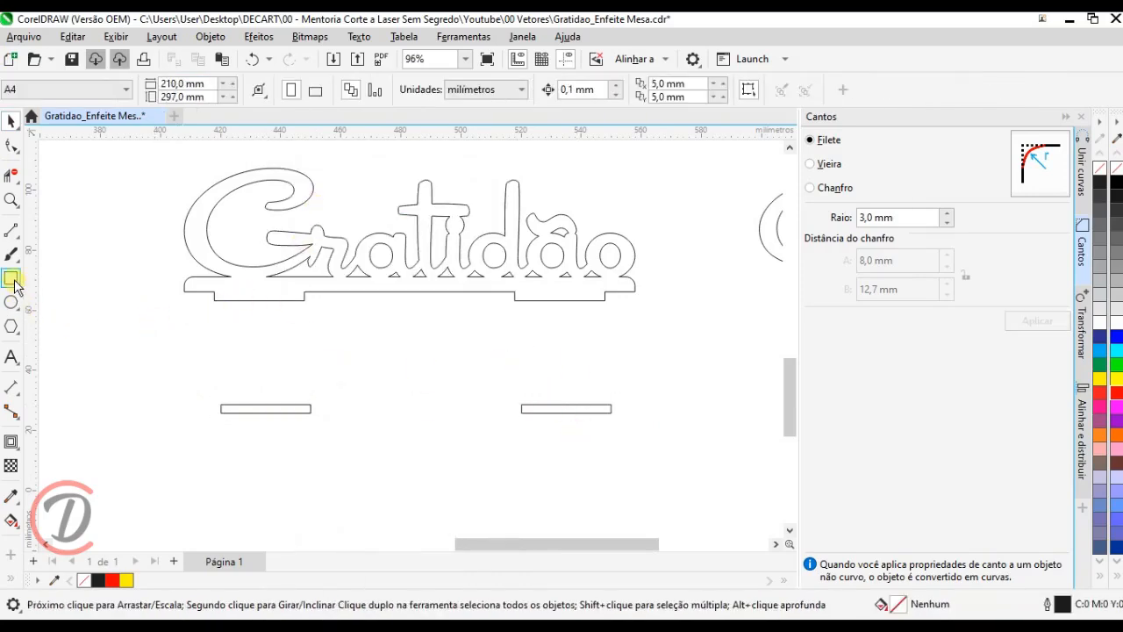
Step: Draw a rectangle around the two slots and size it to 150 mm wide by 30 mm high
{"action": "left_click", "coordinate": [11, 279]}
{"action": "left_click_drag", "start_coordinate": [191, 364], "coordinate": [656, 460]}
{"action": "left_click", "coordinate": [201, 83]}
{"action": "type", "text": "150"}
{"action": "key", "text": "Return"}
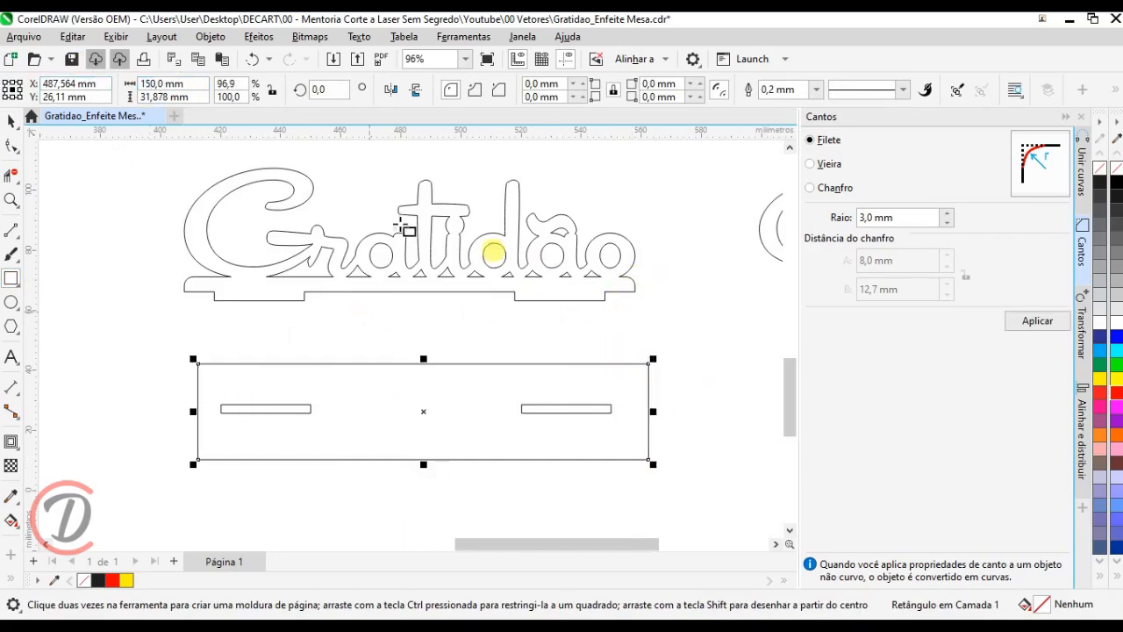
{"action": "left_click", "coordinate": [199, 97]}
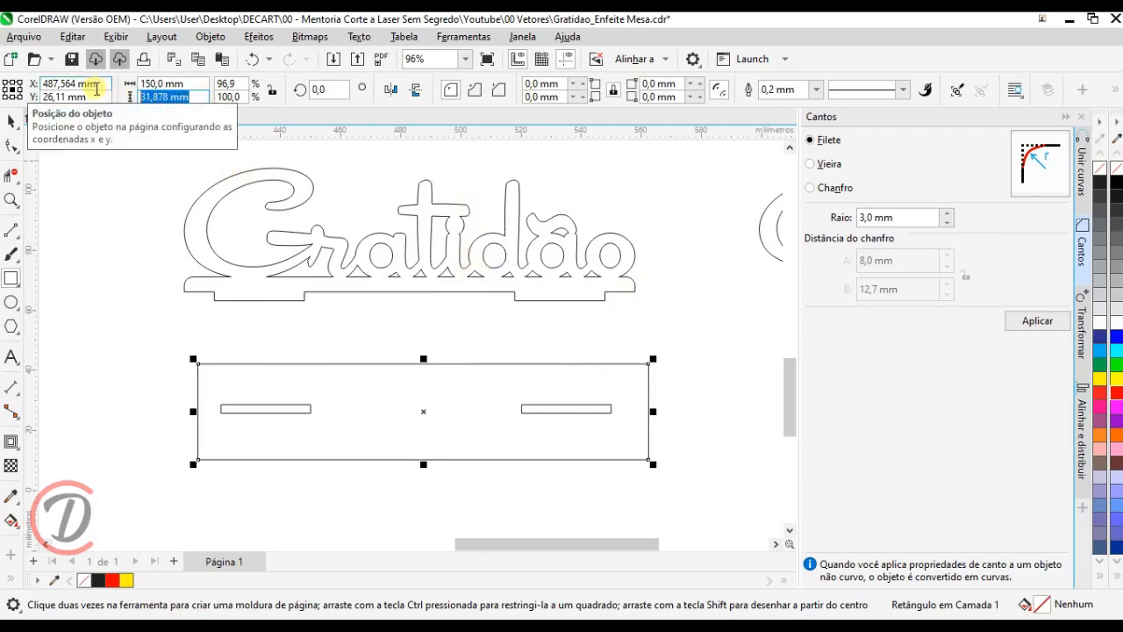
{"action": "type", "text": "30"}
{"action": "key", "text": "Return"}
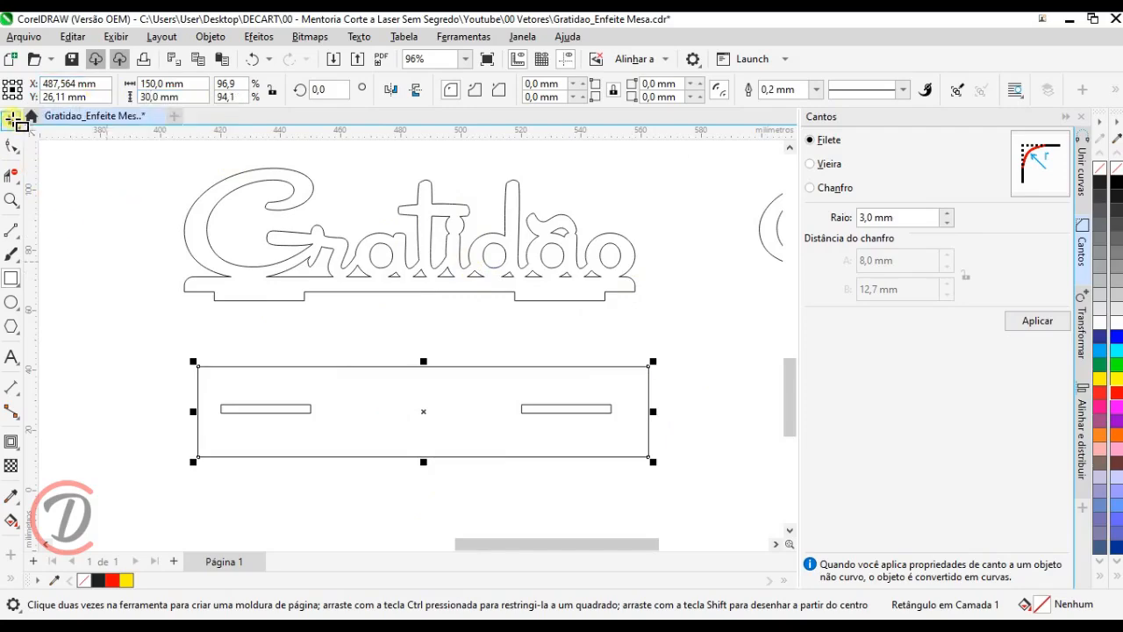
Step: Centre the combined slots within the 150 by 30 mm rectangle, both horizontally and vertically
{"action": "left_click", "coordinate": [145, 348]}
{"action": "left_click_drag", "start_coordinate": [146, 346], "coordinate": [696, 470]}
{"action": "left_click", "coordinate": [1083, 434]}
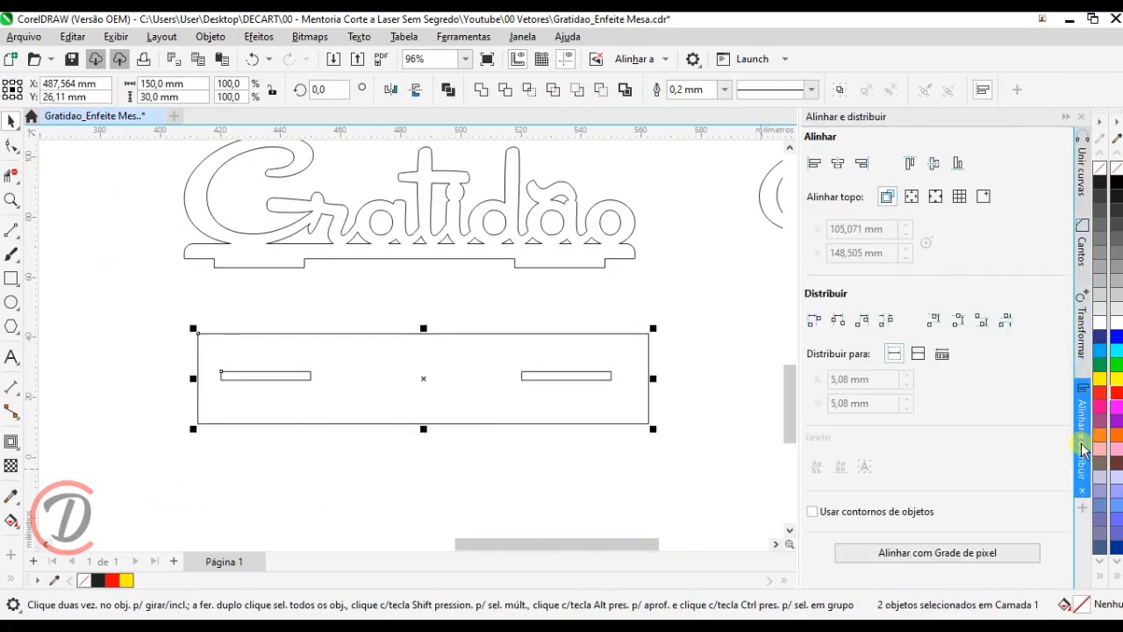
Step: Round the base rectangle's four corners to a 5 mm radius and combine it with the slots into one curve
{"action": "left_click", "coordinate": [419, 480]}
{"action": "left_click", "coordinate": [399, 410]}
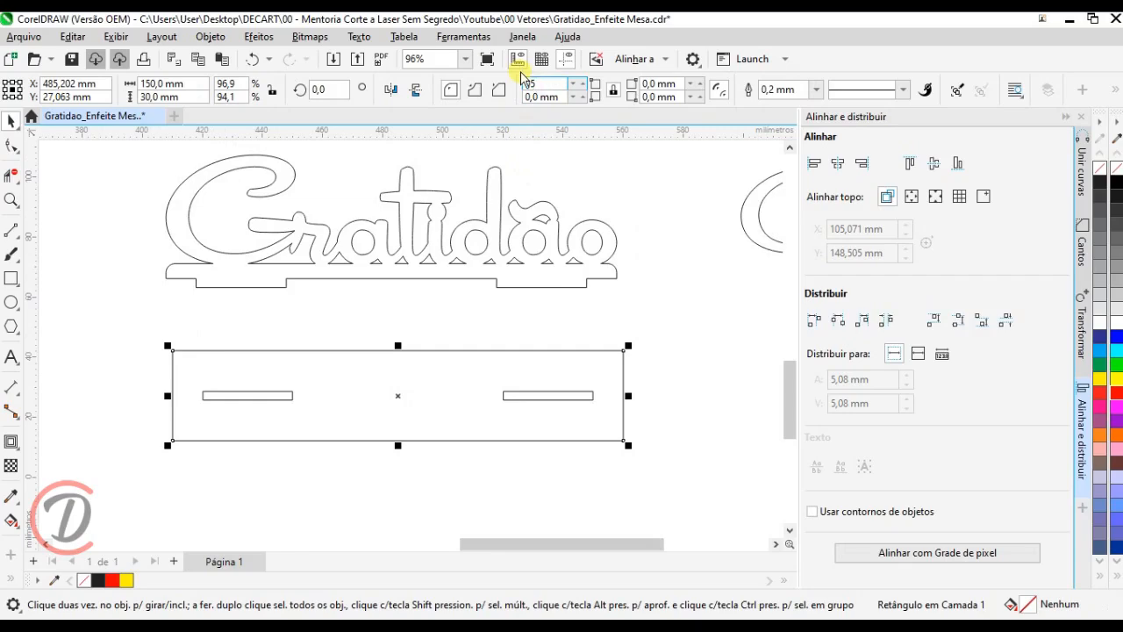
{"action": "left_click_drag", "start_coordinate": [136, 332], "coordinate": [638, 465]}
{"action": "right_click", "coordinate": [604, 408]}
{"action": "left_click", "coordinate": [668, 206]}
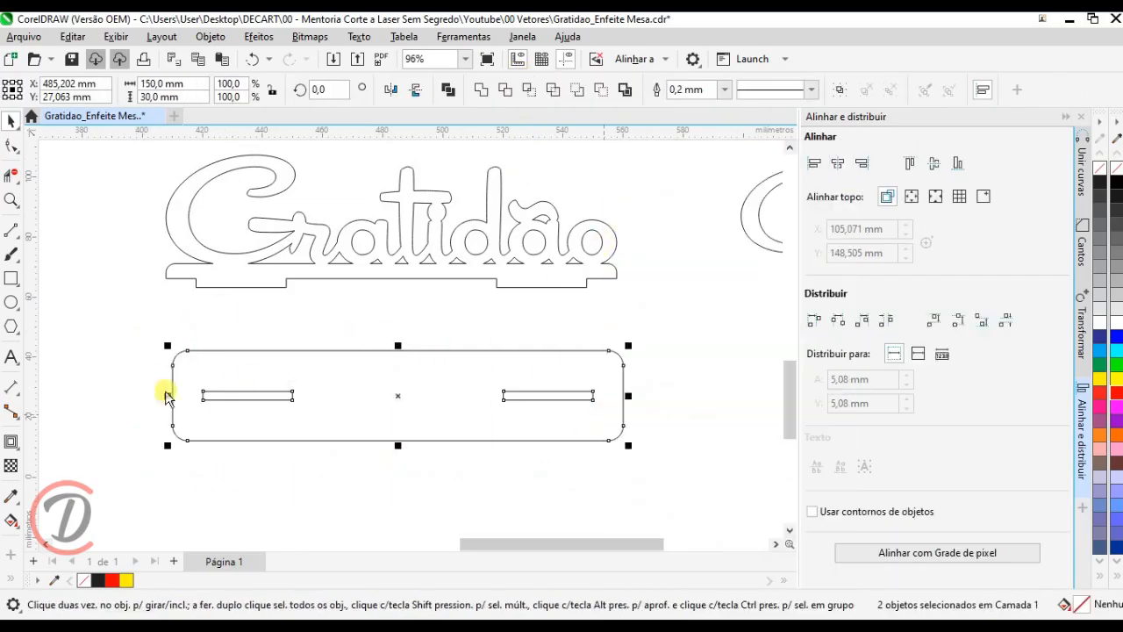
Step: Align the slotted base plate and the tabbed Gratidão word on their horizontal centres
{"action": "scroll", "coordinate": [194, 335], "scroll_direction": "up", "scroll_amount": 1}
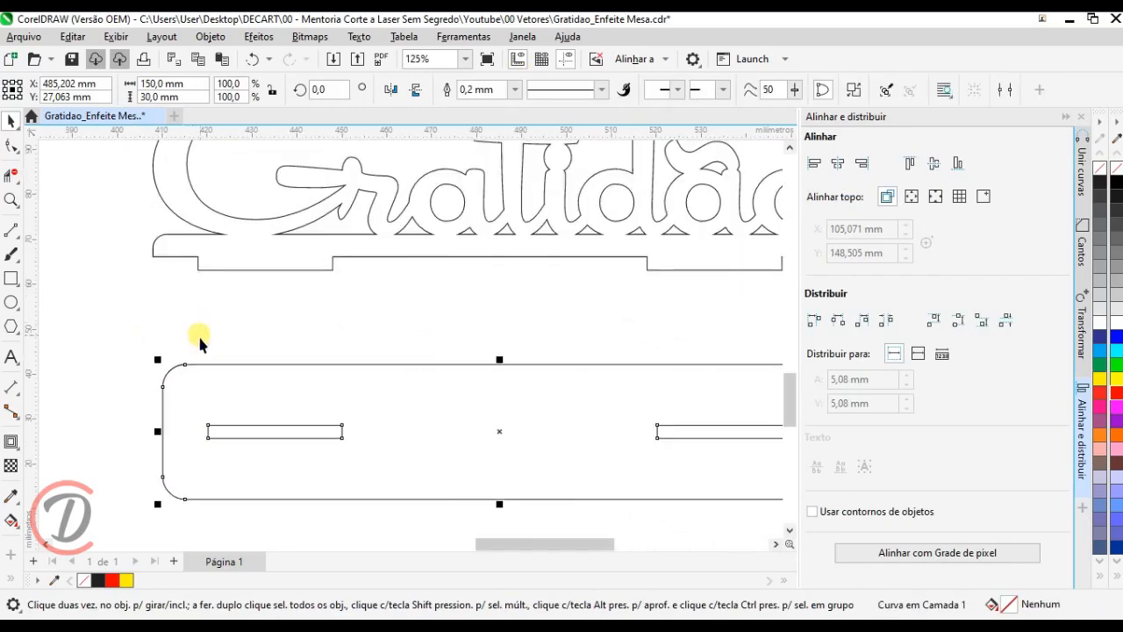
{"action": "left_click", "coordinate": [298, 263], "text": "shift"}
{"action": "left_click", "coordinate": [860, 169]}
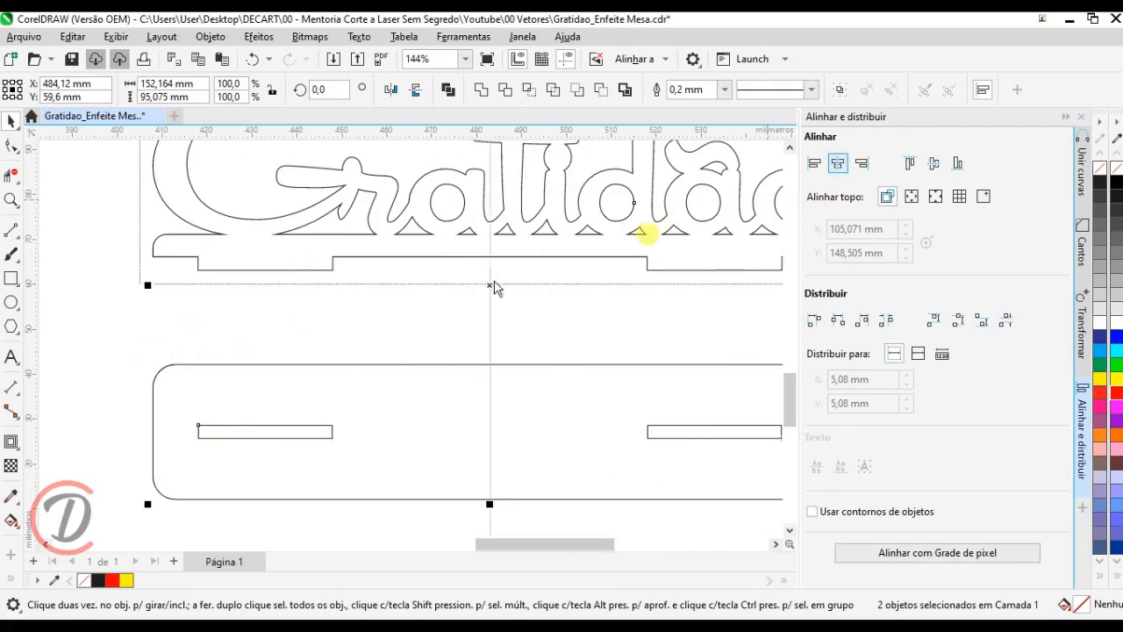
Step: Place the base plate directly against the underside of the word's tabs, then shift it 2 mm down
{"action": "left_click", "coordinate": [213, 366]}
{"action": "left_click_drag", "start_coordinate": [220, 367], "coordinate": [243, 272]}
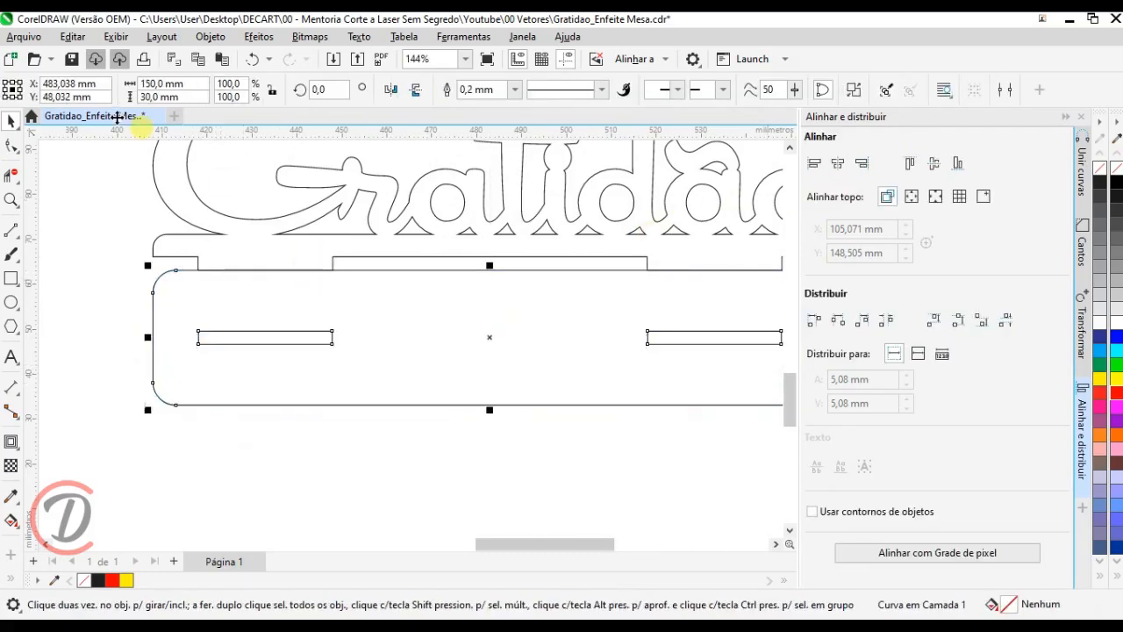
{"action": "double_click", "coordinate": [82, 96]}
{"action": "type", "text": "-2"}
{"action": "key", "text": "Return"}
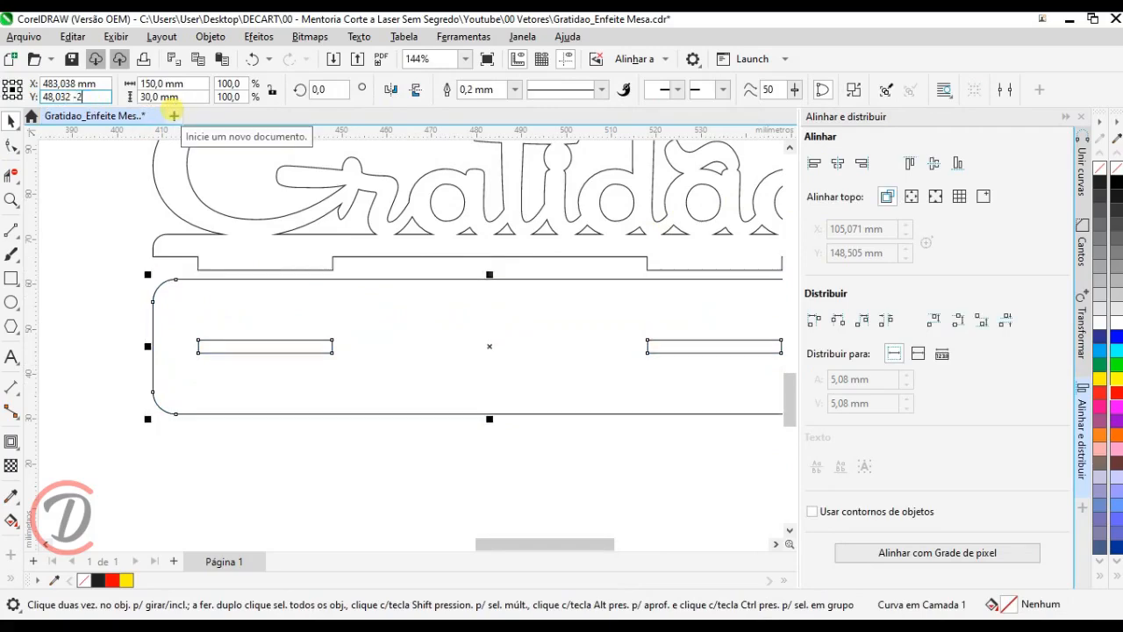
{"action": "scroll", "coordinate": [163, 311], "scroll_direction": "down", "scroll_amount": 4}
{"action": "left_click", "coordinate": [224, 463]}
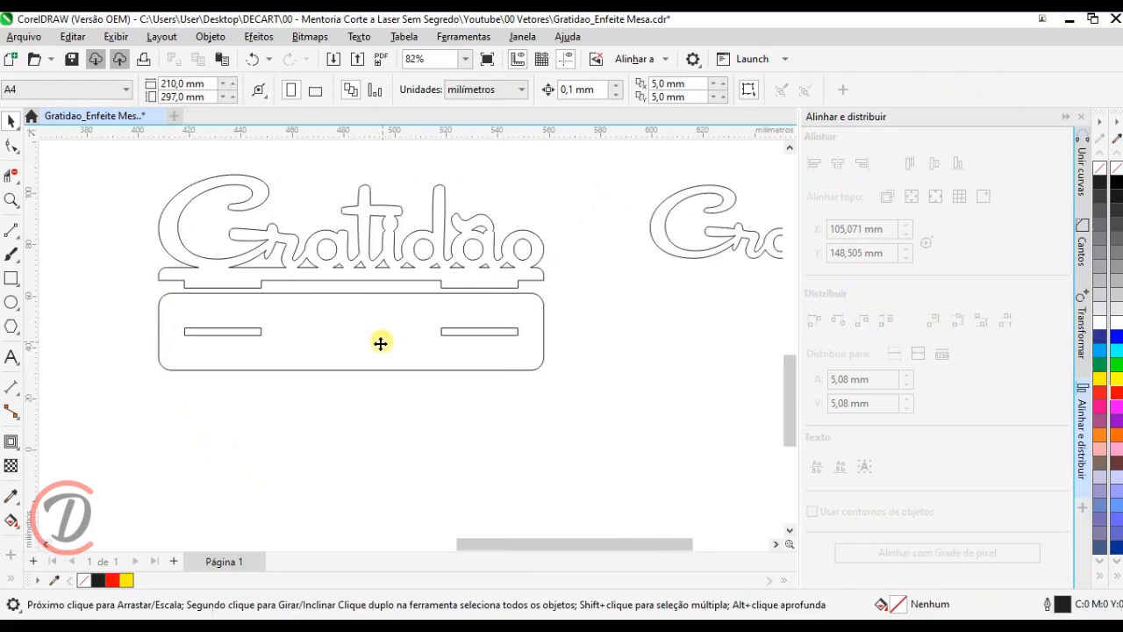
Step: Move the separate plain Gratidão outline about 40 mm horizontally, further away from the finished tabbed version
{"action": "left_click_drag", "start_coordinate": [389, 348], "coordinate": [314, 383]}
{"action": "left_click_drag", "start_coordinate": [471, 365], "coordinate": [157, 378]}
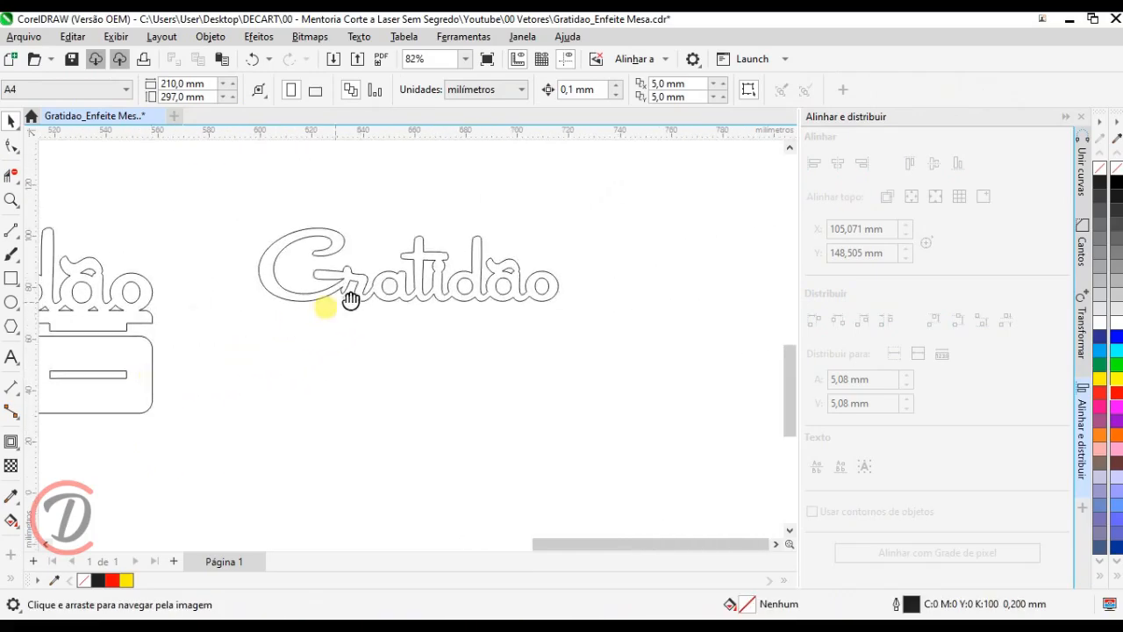
{"action": "key", "text": "space"}
{"action": "left_click", "coordinate": [403, 286]}
{"action": "left_click_drag", "start_coordinate": [431, 295], "coordinate": [514, 328]}
{"action": "left_click", "coordinate": [551, 369]}
{"action": "key", "text": "space"}
{"action": "left_click_drag", "start_coordinate": [552, 368], "coordinate": [520, 360]}
{"action": "left_click_drag", "start_coordinate": [590, 317], "coordinate": [556, 451]}
{"action": "scroll", "coordinate": [440, 416], "scroll_direction": "up", "scroll_amount": 1}
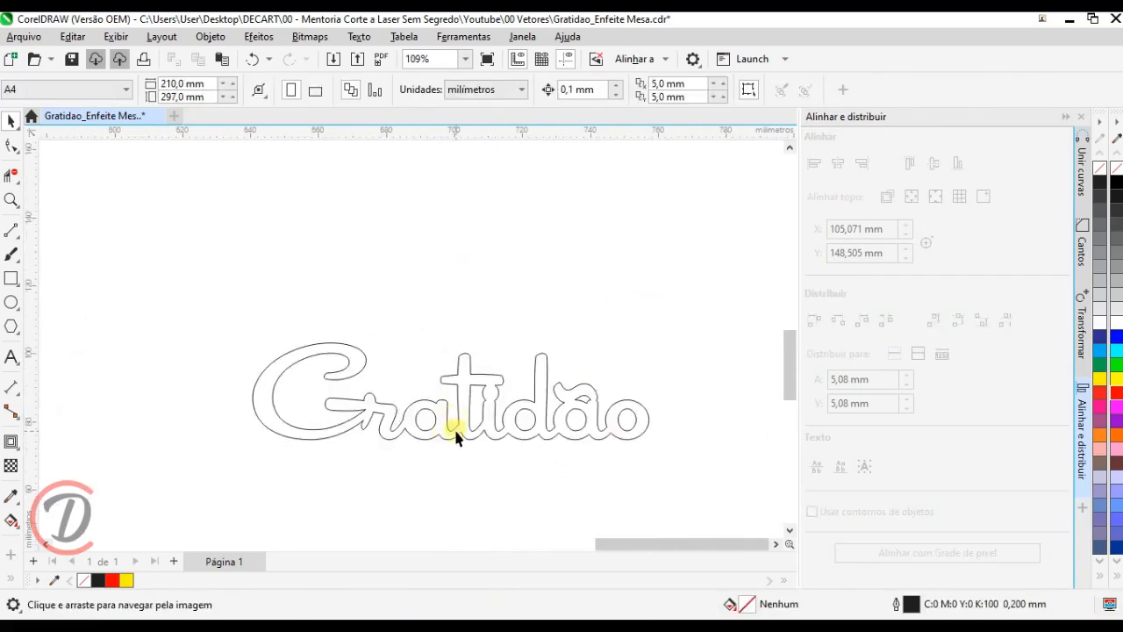
{"action": "scroll", "coordinate": [456, 439], "scroll_direction": "up", "scroll_amount": 1}
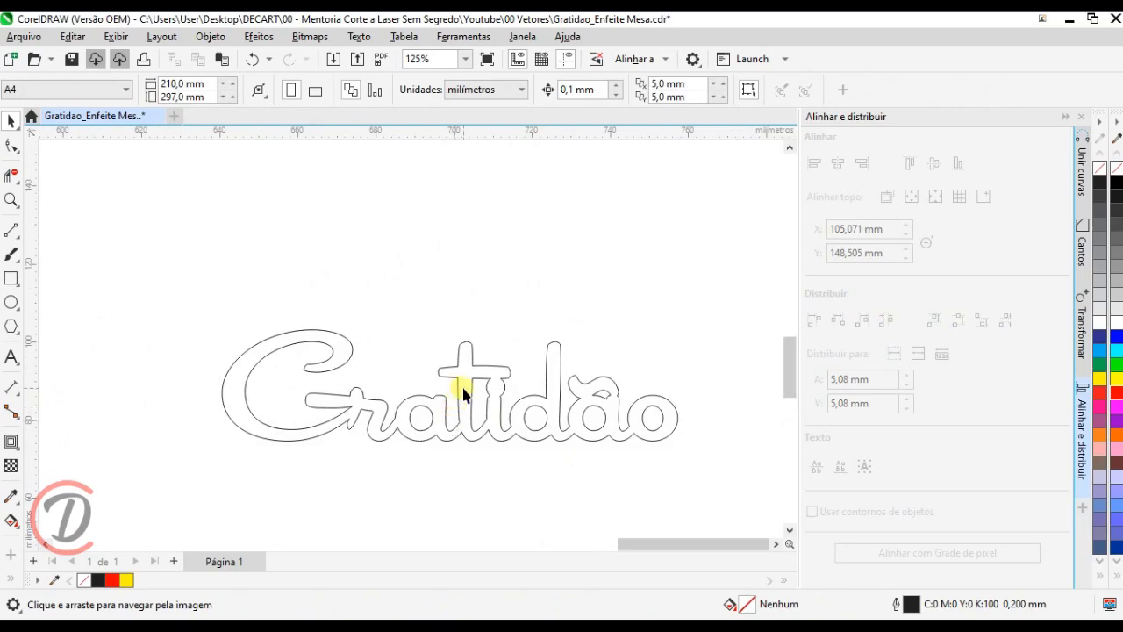
Step: Duplicate the plain Gratidão outline with the copy exactly 50 mm above the original
{"action": "left_click", "coordinate": [460, 391]}
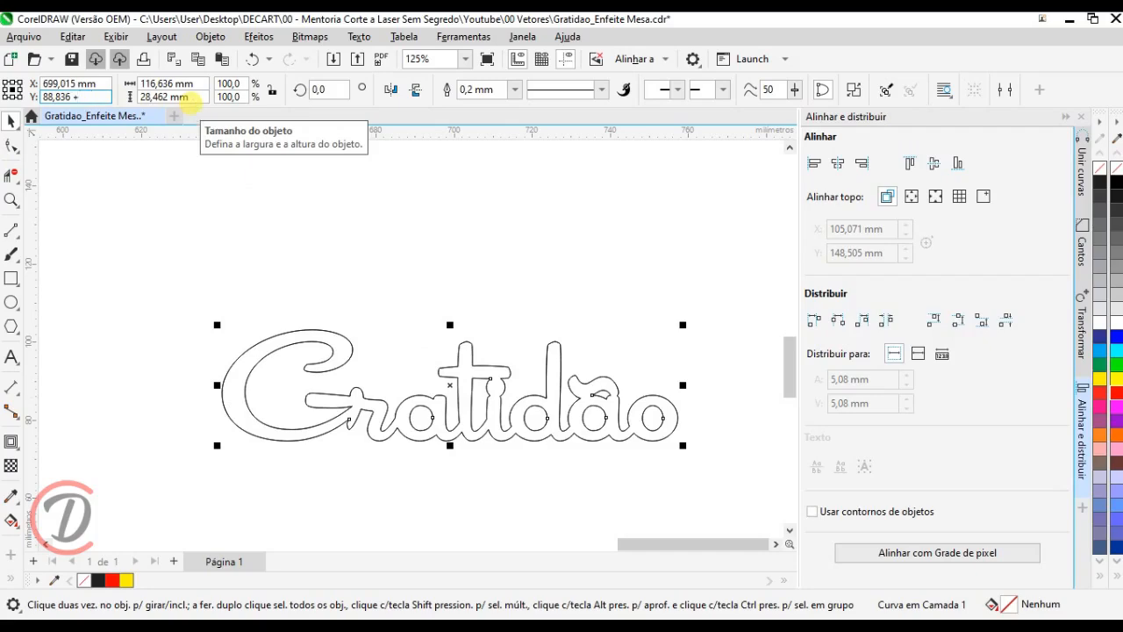
{"action": "key", "text": "Return"}
{"action": "left_click_drag", "start_coordinate": [280, 249], "coordinate": [263, 394]}
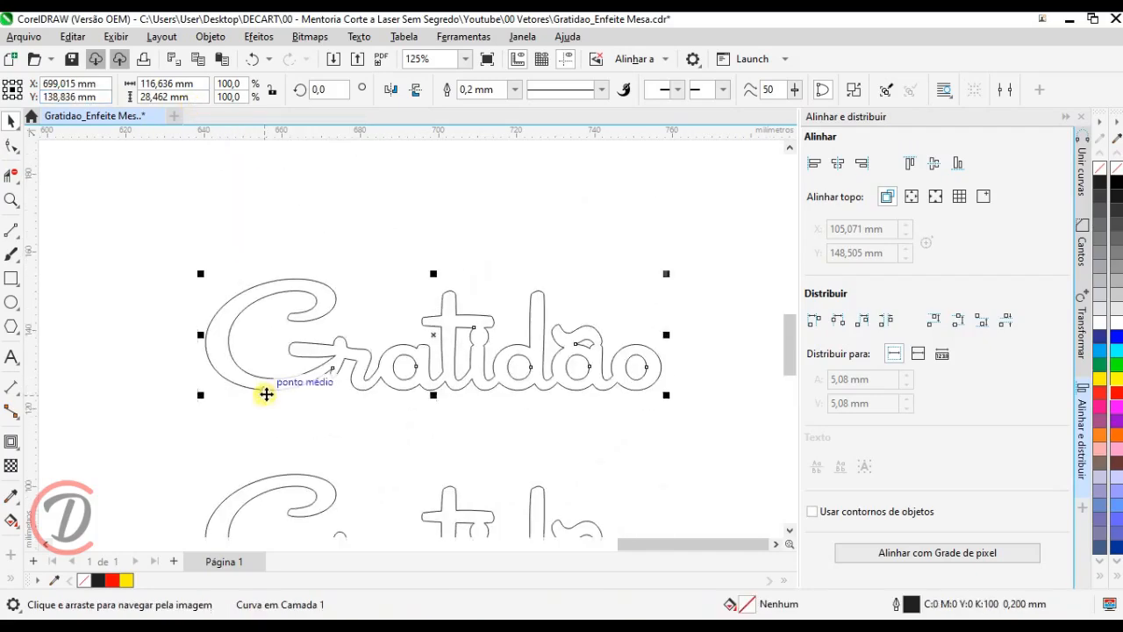
{"action": "left_click_drag", "start_coordinate": [492, 416], "coordinate": [489, 392]}
Step: Break the upper Gratidão copy apart and delete its inner letter openings, keeping only the outer outline
{"action": "right_click", "coordinate": [471, 329]}
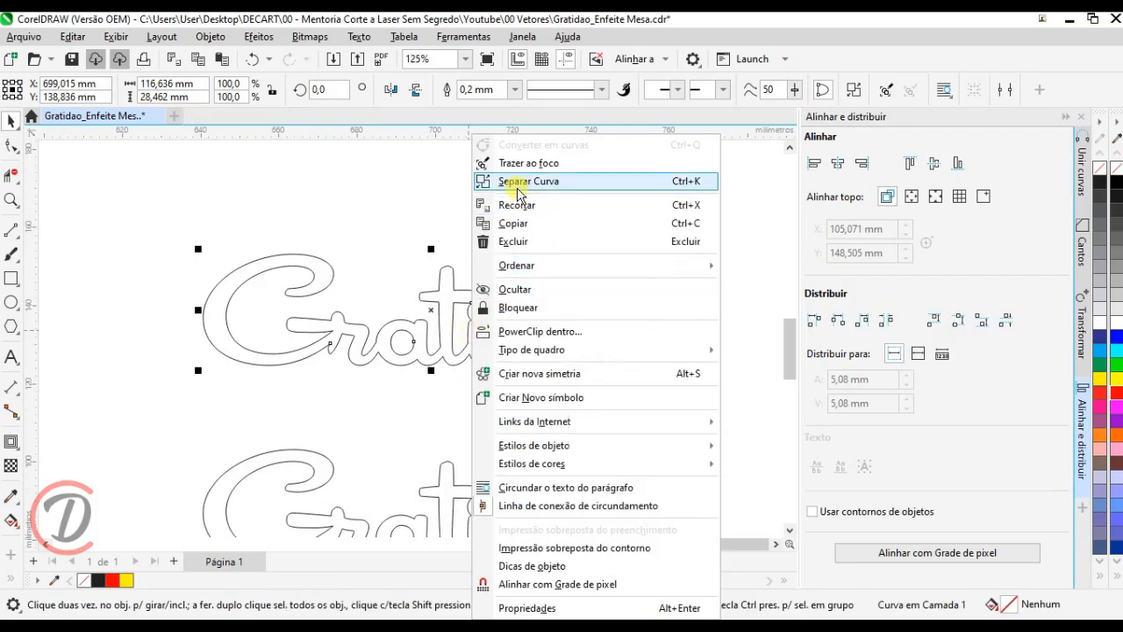
{"action": "left_click", "coordinate": [502, 185]}
{"action": "left_click_drag", "start_coordinate": [211, 206], "coordinate": [566, 401]}
{"action": "left_click_drag", "start_coordinate": [648, 403], "coordinate": [649, 405]}
{"action": "key", "text": "Delete"}
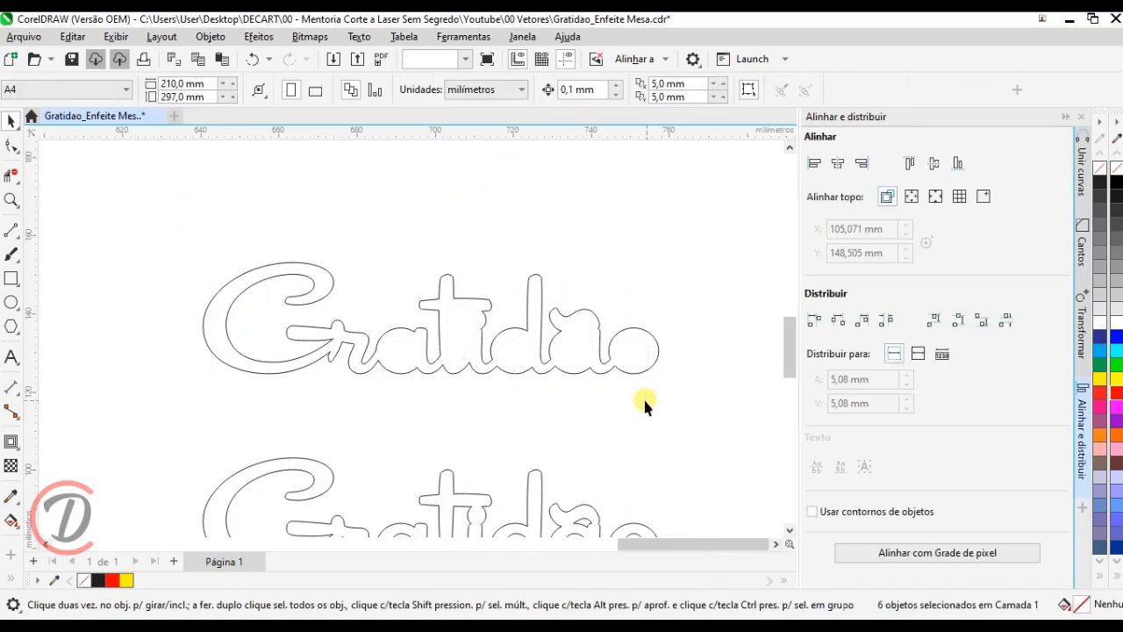
Step: Apply an outward single-step contour with a 5 mm offset to the upper Gratidão outline
{"action": "left_click", "coordinate": [387, 369]}
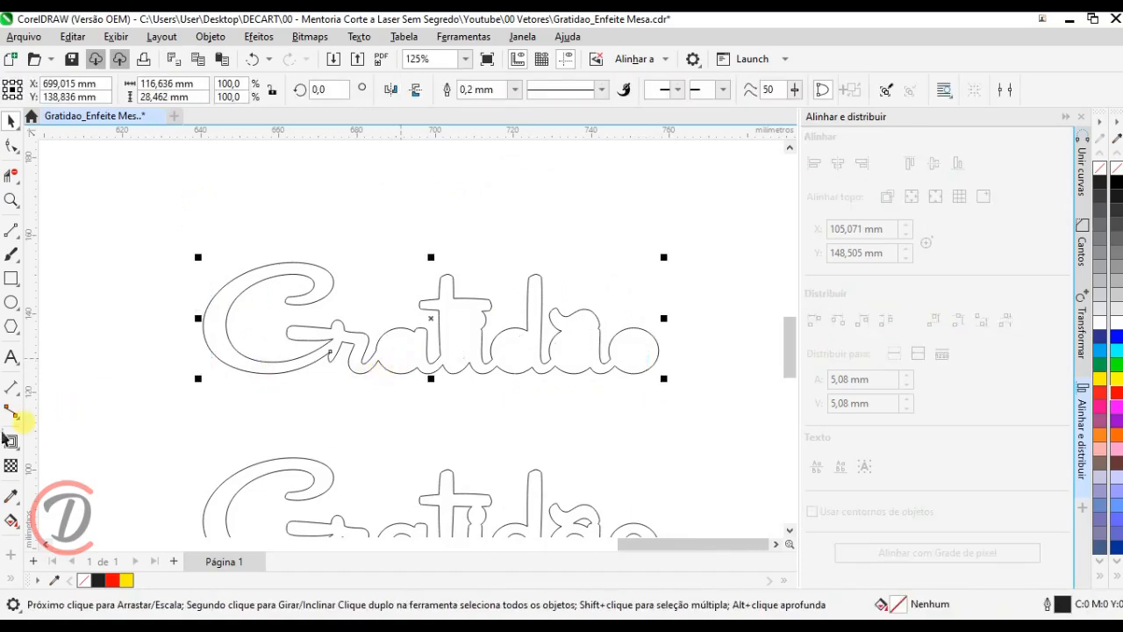
{"action": "left_click", "coordinate": [12, 443]}
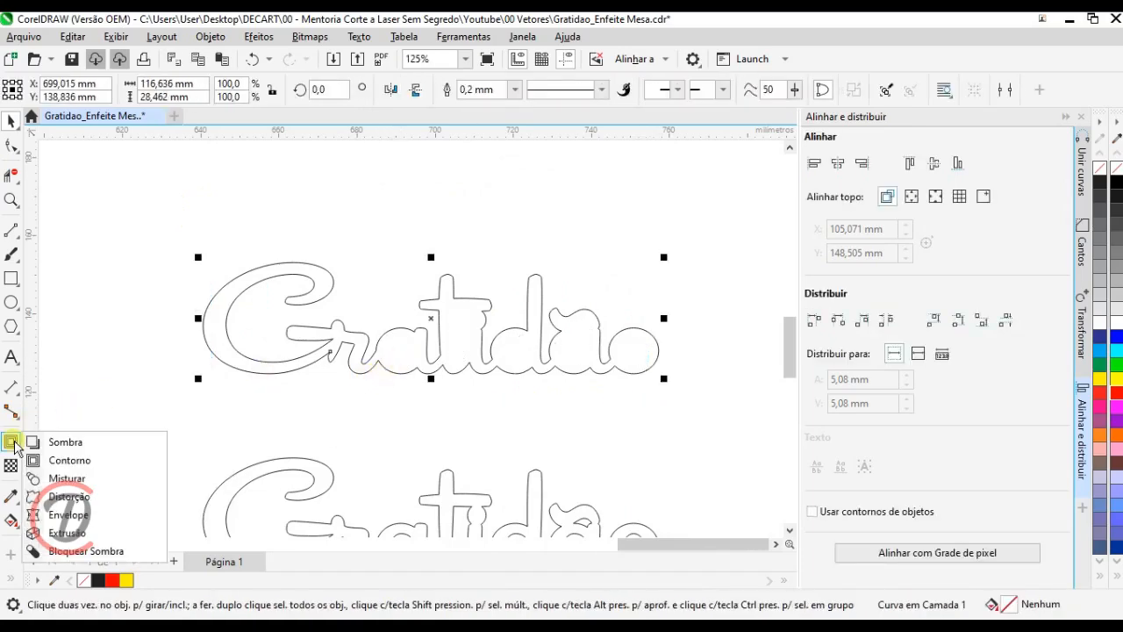
{"action": "left_click", "coordinate": [85, 459]}
{"action": "left_click", "coordinate": [425, 92]}
{"action": "left_click_drag", "start_coordinate": [569, 90], "coordinate": [437, 57]}
{"action": "type", "text": "5"}
{"action": "key", "text": "Return"}
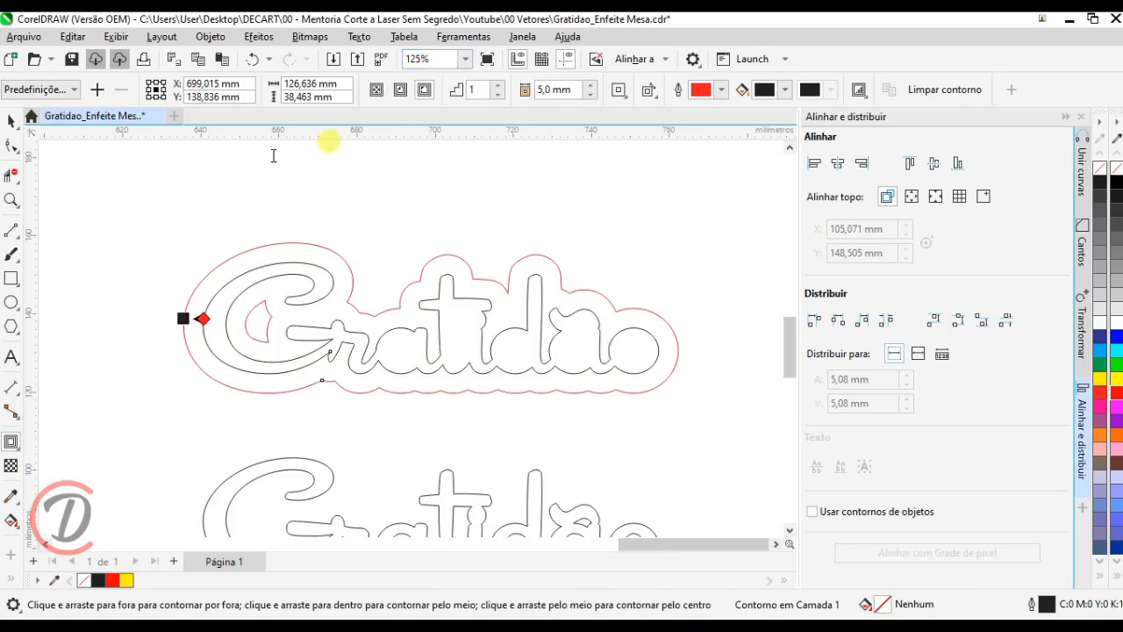
Step: Separate the red contour from the upper Gratidão outline it was generated from
{"action": "left_click", "coordinate": [13, 121]}
{"action": "left_click", "coordinate": [296, 251]}
{"action": "right_click", "coordinate": [298, 252]}
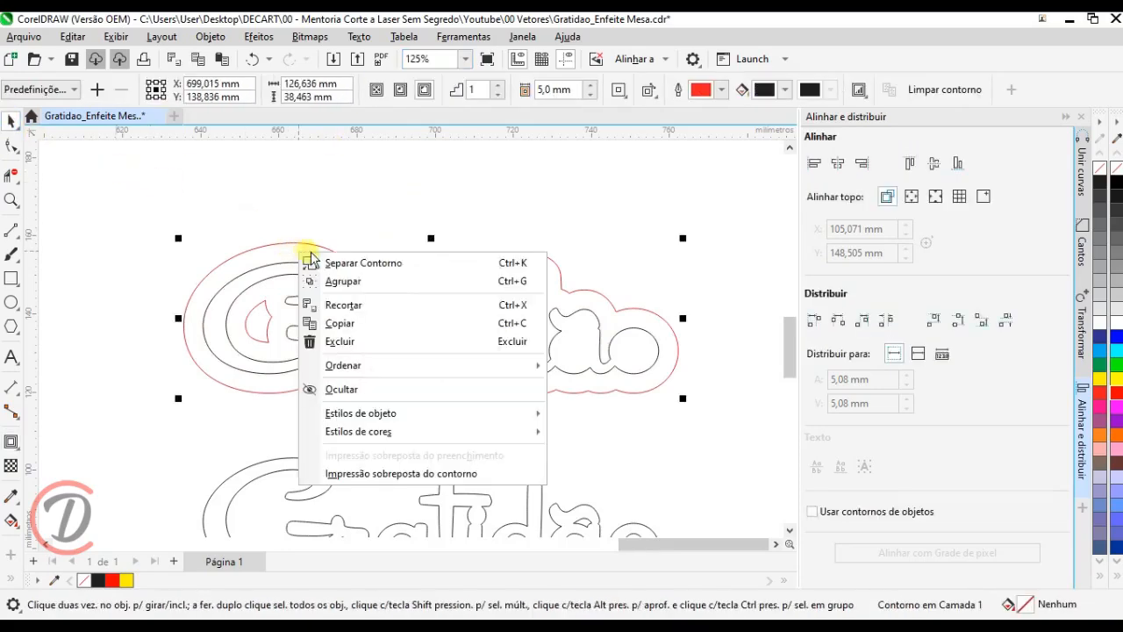
{"action": "left_click", "coordinate": [355, 263]}
Step: Break the red contour curve apart and delete its inner loop together with the enclosed word outline
{"action": "left_click", "coordinate": [296, 243]}
{"action": "right_click", "coordinate": [301, 237]}
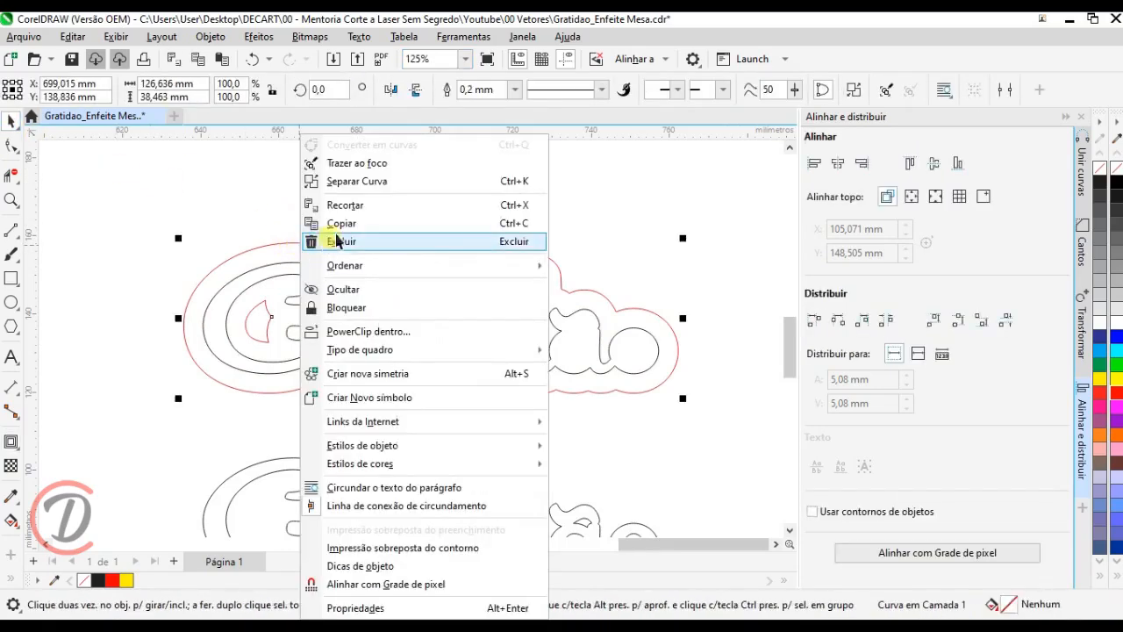
{"action": "left_click", "coordinate": [365, 182]}
{"action": "left_click_drag", "start_coordinate": [204, 219], "coordinate": [663, 406]}
{"action": "key", "text": "Delete"}
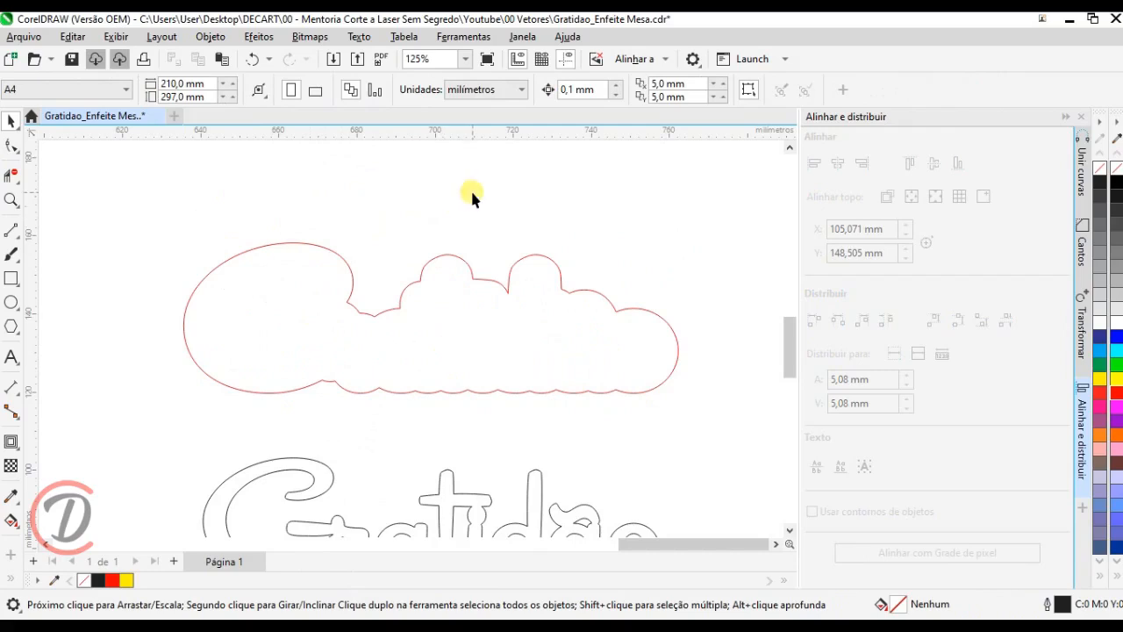
Step: Move the red silhouette 50 mm down so it surrounds the original Gratidão word
{"action": "left_click", "coordinate": [442, 332]}
{"action": "scroll", "coordinate": [441, 332], "scroll_direction": "down", "scroll_amount": 1}
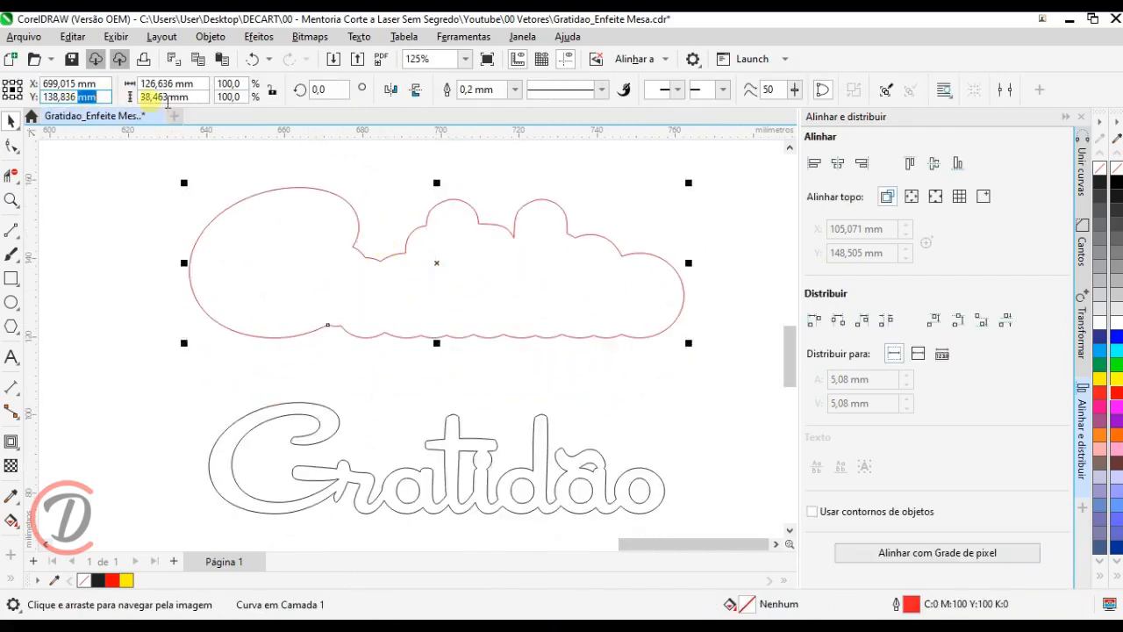
{"action": "type", "text": "-5"}
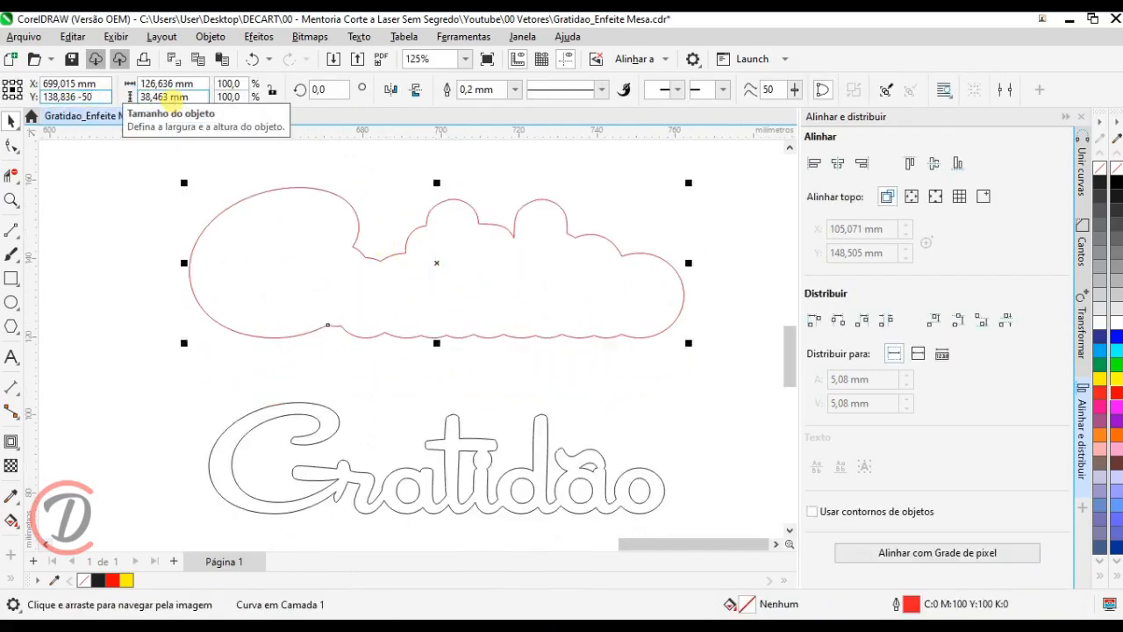
{"action": "type", "text": "0"}
{"action": "key", "text": "Return"}
{"action": "scroll", "coordinate": [359, 259], "scroll_direction": "up", "scroll_amount": 1}
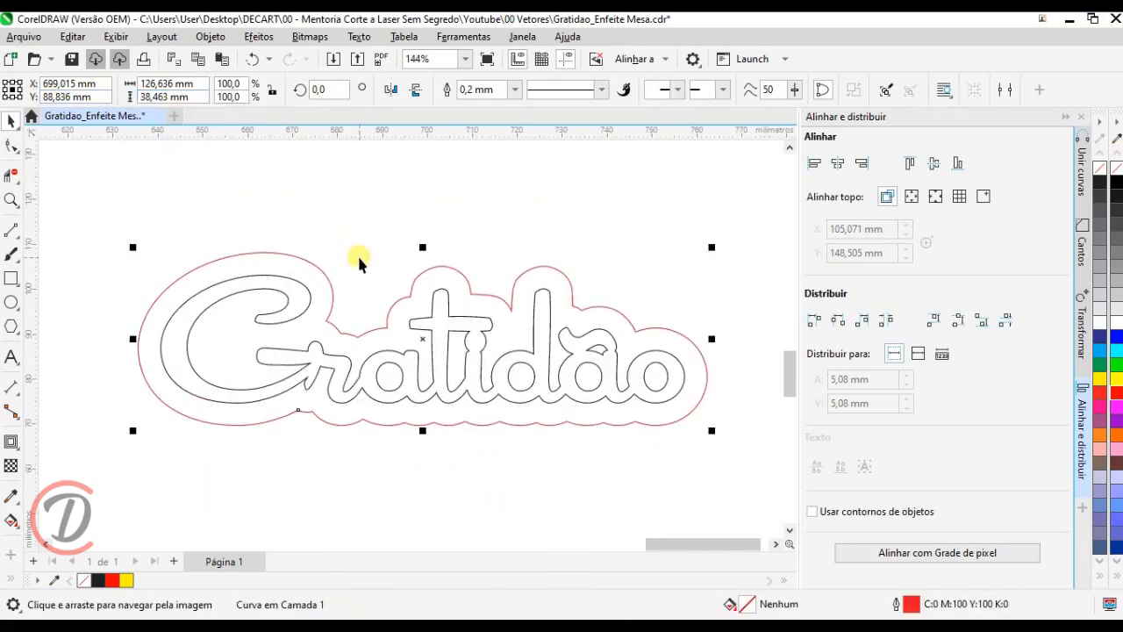
{"action": "scroll", "coordinate": [359, 259], "scroll_direction": "up", "scroll_amount": 1}
{"action": "left_click", "coordinate": [384, 200]}
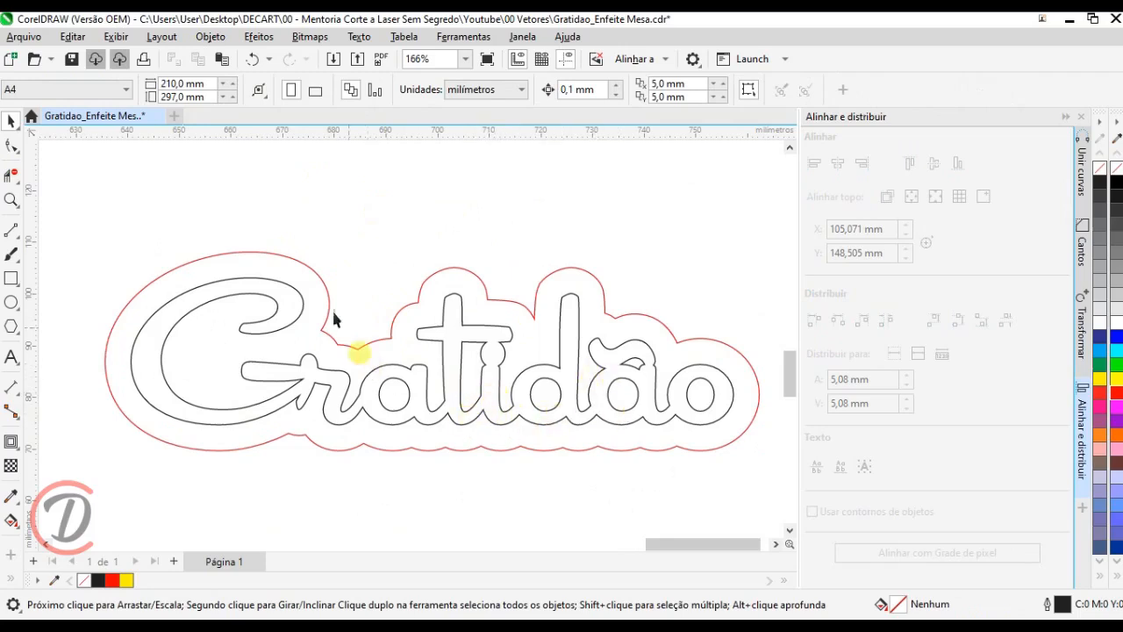
Step: Fill the silhouette with 10% black and change its outline colour from red to black
{"action": "left_click", "coordinate": [300, 263]}
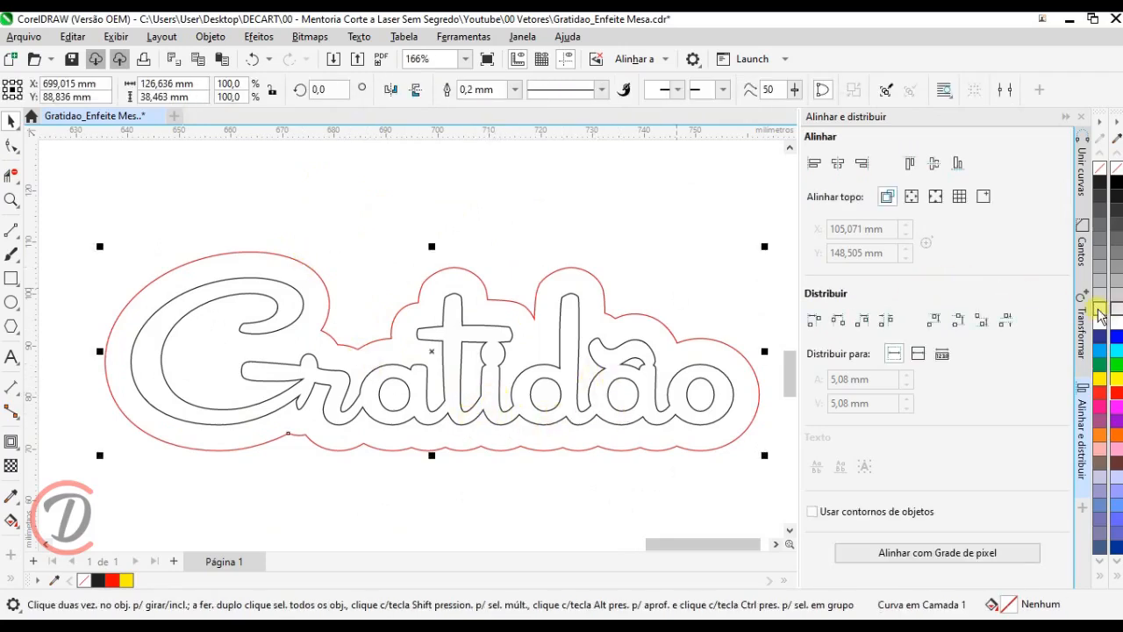
{"action": "left_click", "coordinate": [1098, 305]}
{"action": "right_click", "coordinate": [1102, 168]}
{"action": "right_click", "coordinate": [1098, 181]}
Step: Send the grey silhouette behind the Gratidão word in the stacking order
{"action": "right_click", "coordinate": [760, 369]}
{"action": "right_click", "coordinate": [722, 372]}
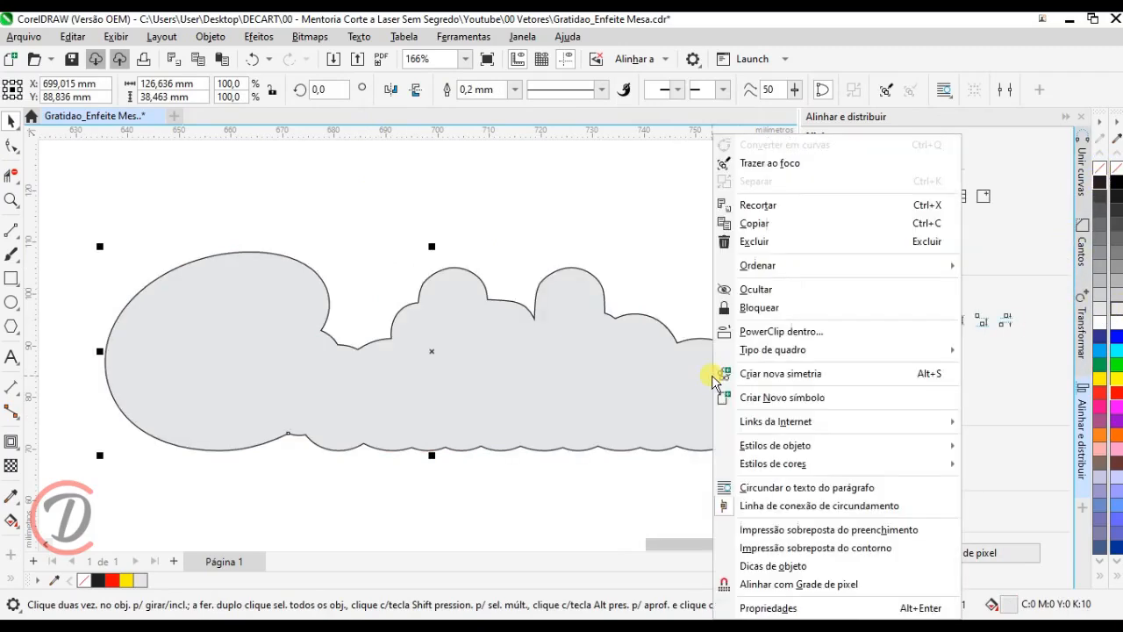
{"action": "mouse_move", "coordinate": [857, 267]}
{"action": "left_click", "coordinate": [549, 285]}
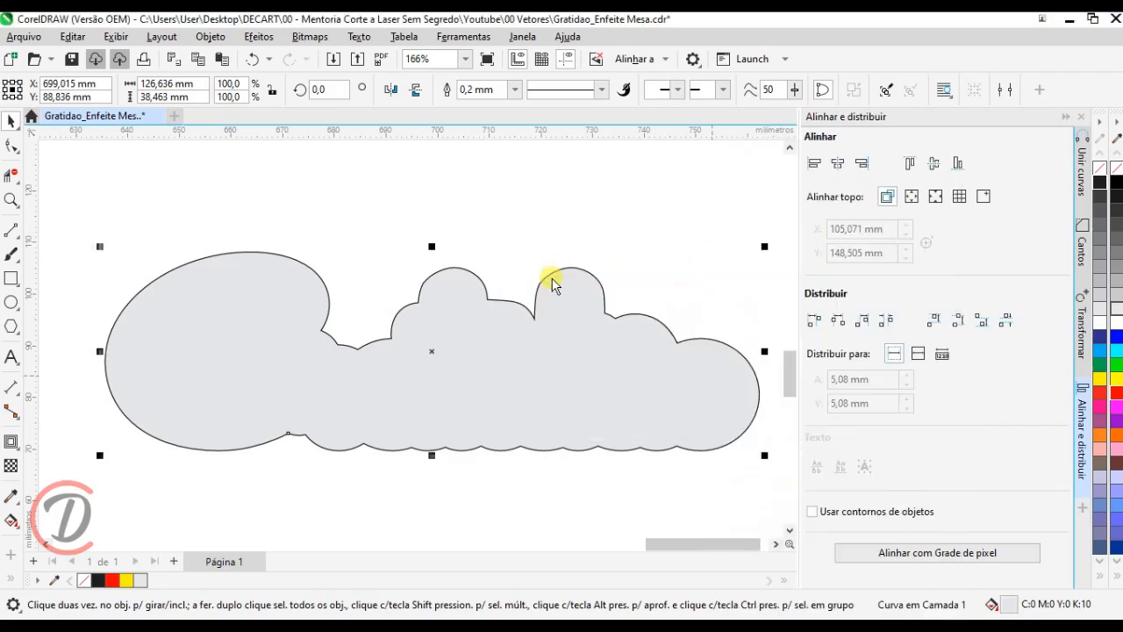
{"action": "left_click", "coordinate": [571, 243]}
Step: Fill the plain Gratidão word with solid black
{"action": "left_click", "coordinate": [580, 337]}
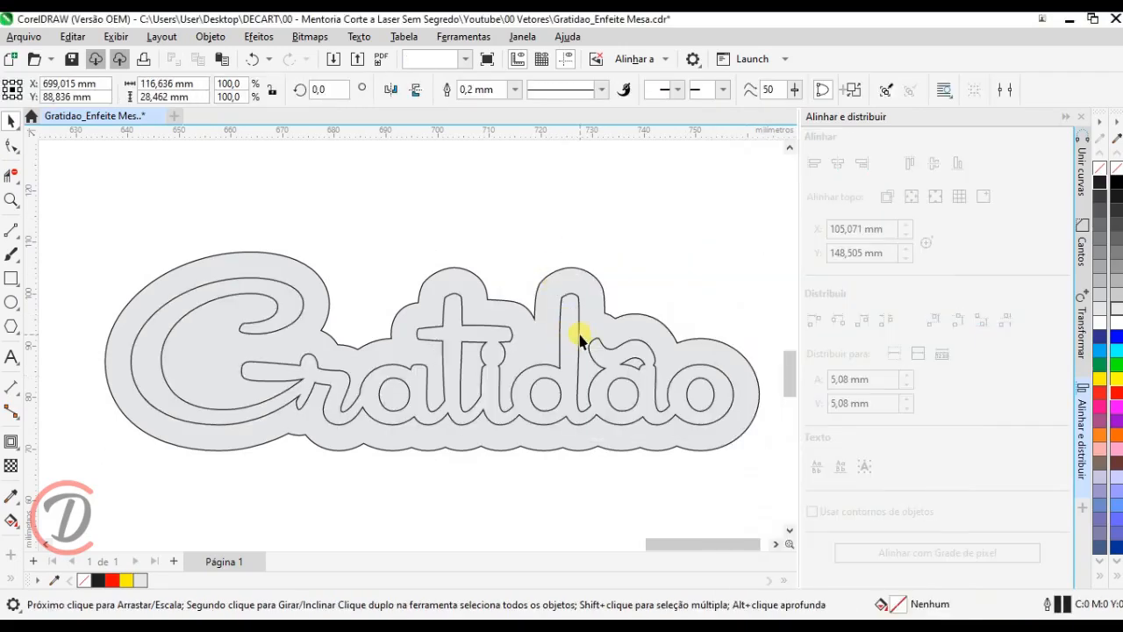
{"action": "left_click", "coordinate": [1099, 183]}
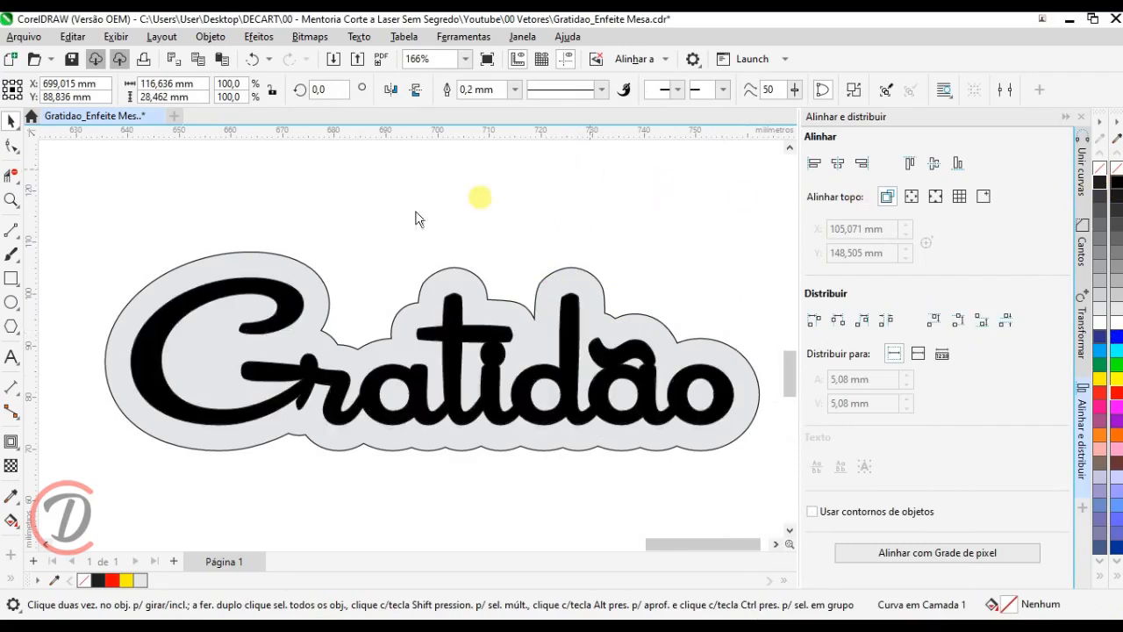
{"action": "left_click", "coordinate": [189, 204]}
Step: Scale the black word and grey silhouette together to 150 mm wide with the proportions locked
{"action": "scroll", "coordinate": [271, 215], "scroll_direction": "down", "scroll_amount": 1}
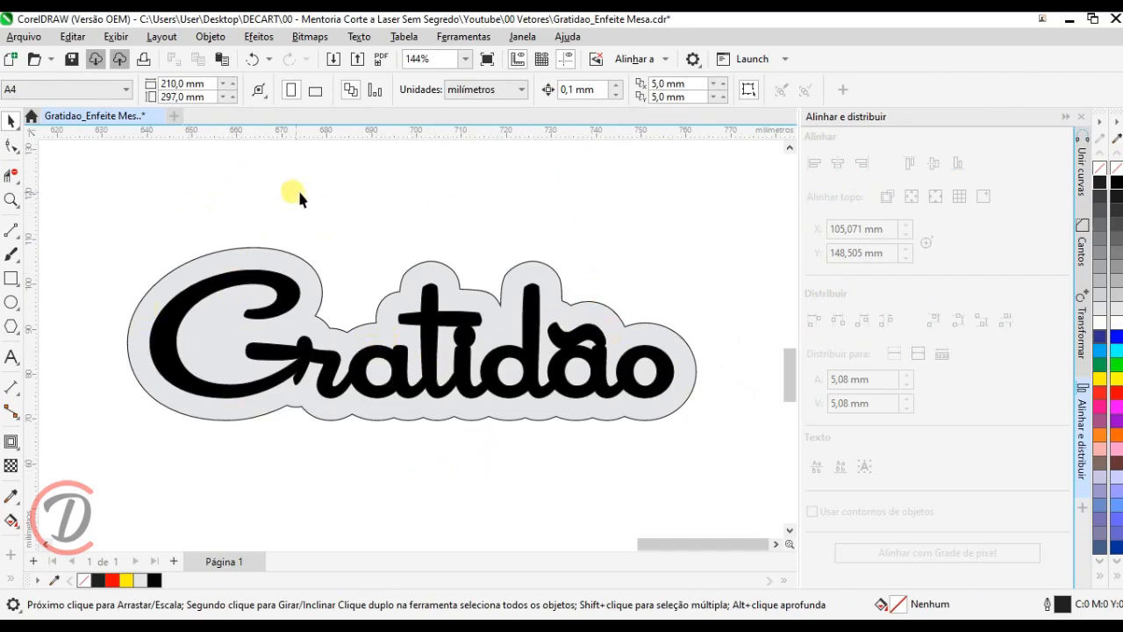
{"action": "scroll", "coordinate": [303, 180], "scroll_direction": "down", "scroll_amount": 1}
{"action": "left_click_drag", "start_coordinate": [664, 433], "coordinate": [654, 428]}
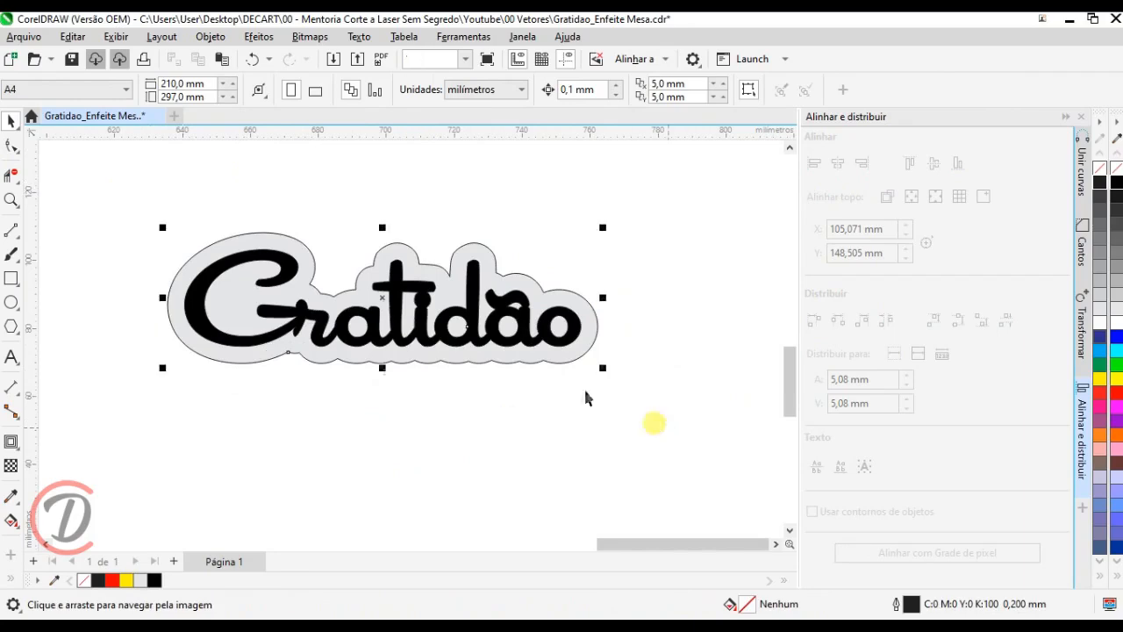
{"action": "left_click", "coordinate": [208, 84]}
{"action": "left_click", "coordinate": [171, 83]}
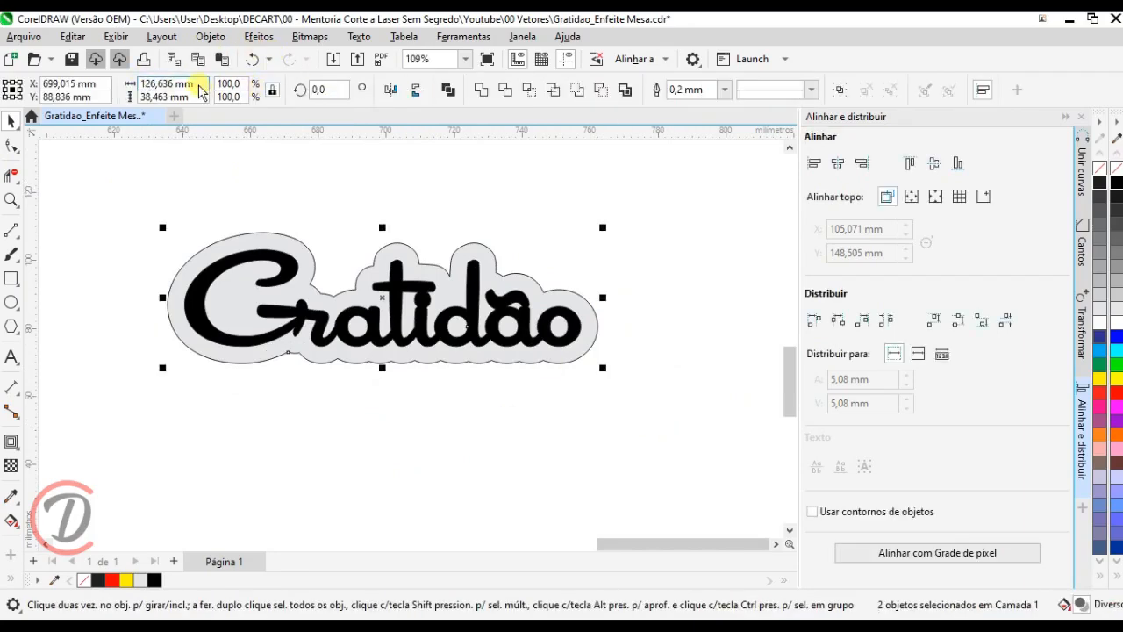
{"action": "type", "text": "150"}
{"action": "key", "text": "Return"}
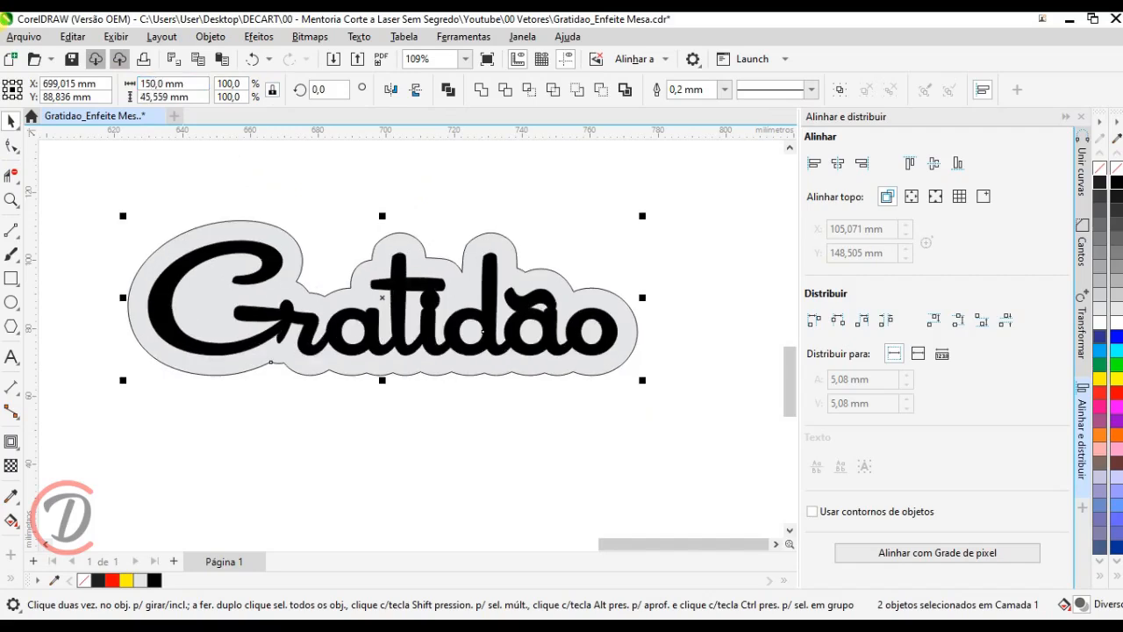
{"action": "left_click", "coordinate": [165, 188]}
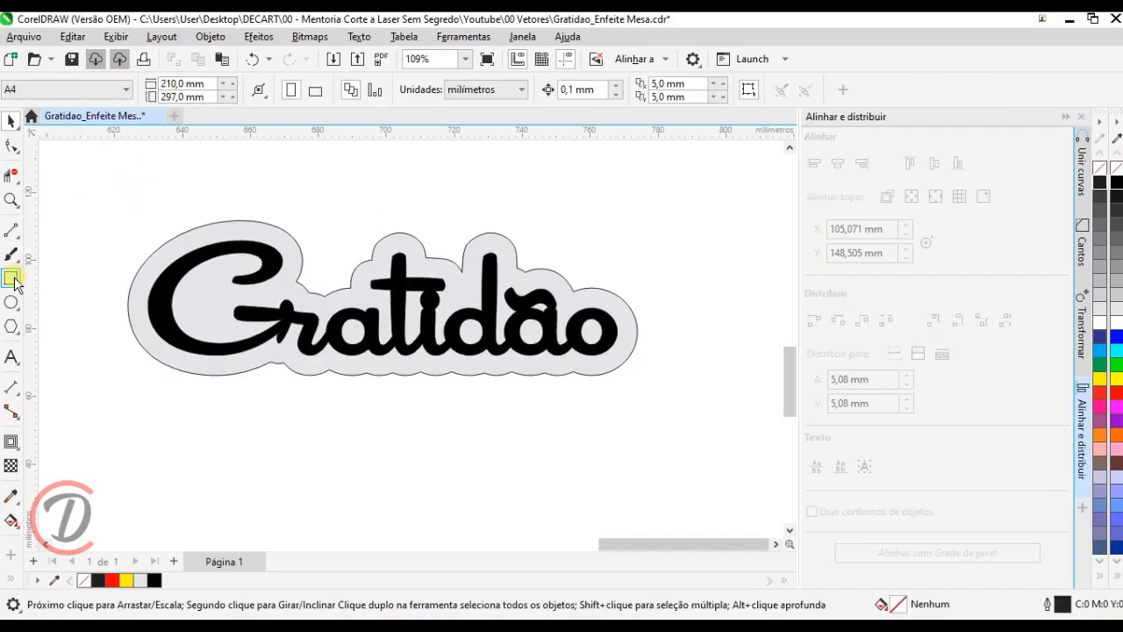
Step: Draw a rectangular bar below the grey silhouette and set it to 150 mm wide by 5 mm high
{"action": "left_click", "coordinate": [10, 279]}
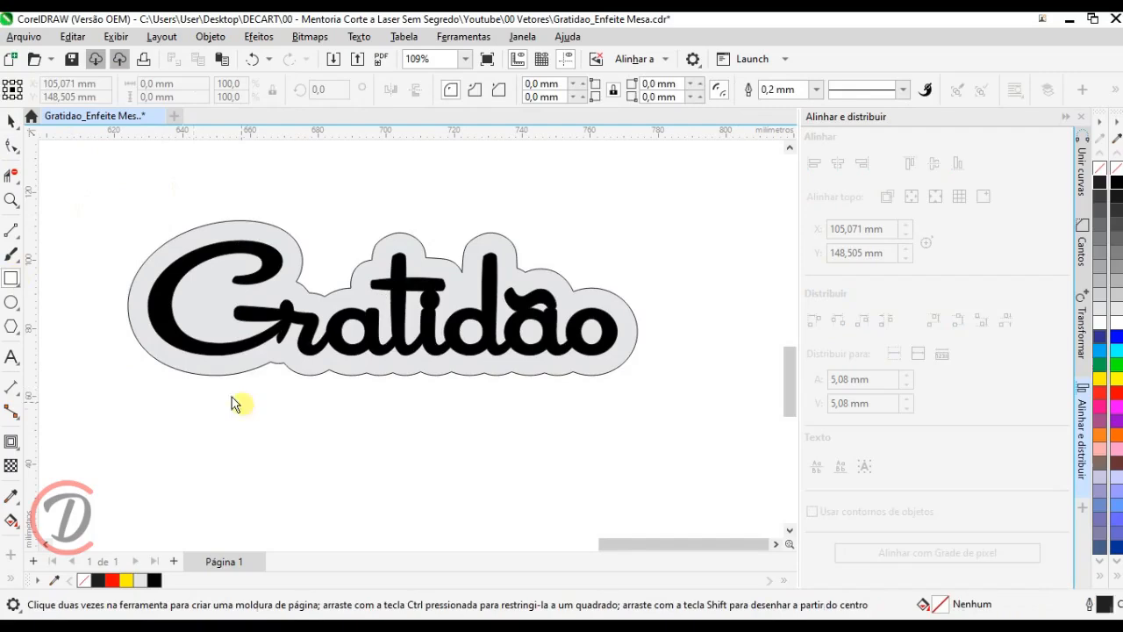
{"action": "mouse_move", "coordinate": [169, 396]}
{"action": "left_mouse_down"}
{"action": "mouse_move", "coordinate": [533, 422]}
{"action": "mouse_move", "coordinate": [597, 414]}
{"action": "left_mouse_up"}
{"action": "left_click_drag", "start_coordinate": [266, 288], "coordinate": [320, 300]}
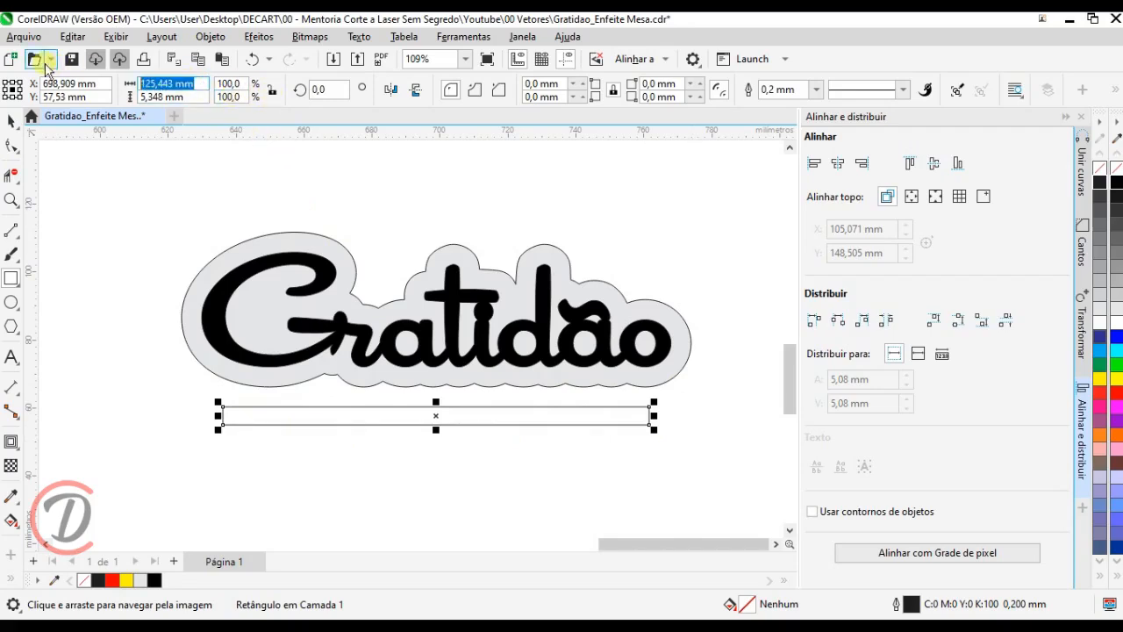
{"action": "key", "text": "Return"}
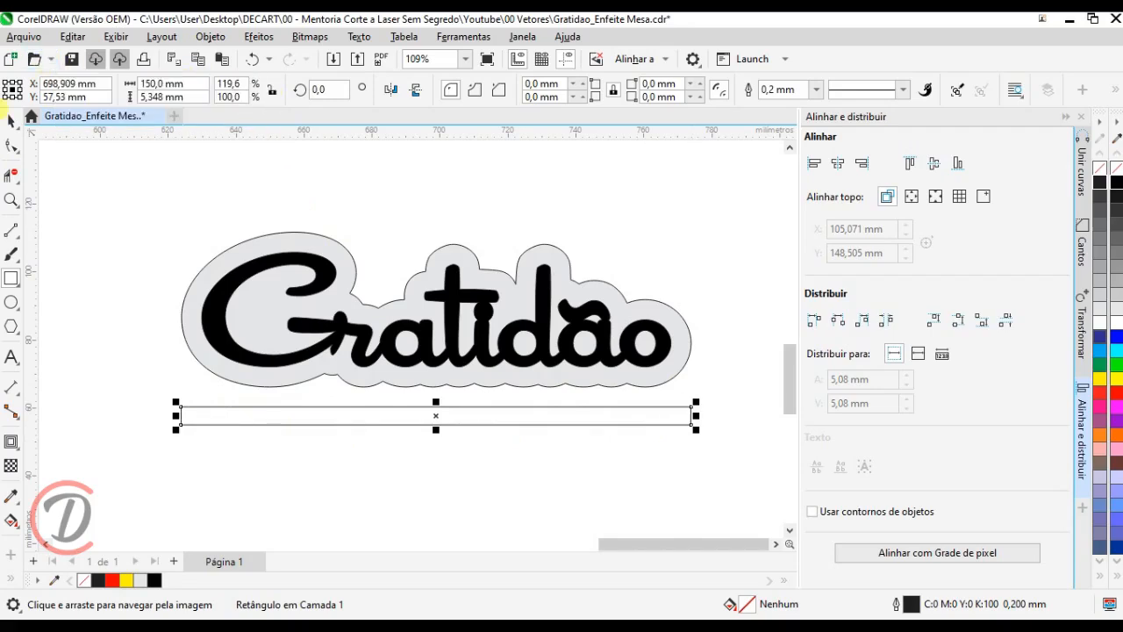
{"action": "left_click", "coordinate": [11, 124]}
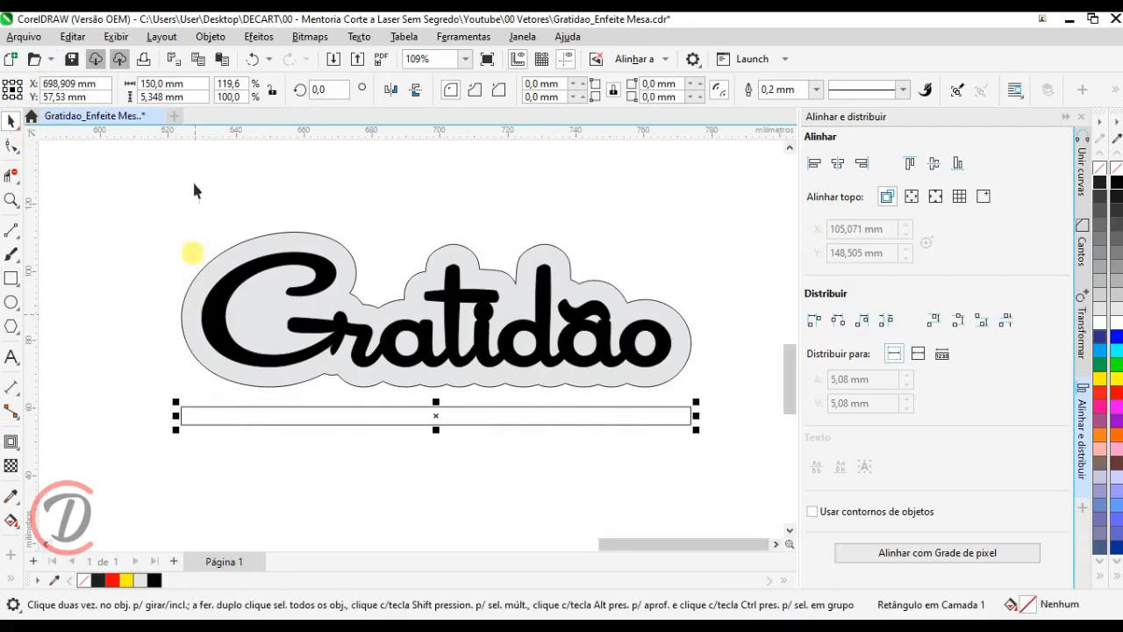
{"action": "left_click_drag", "start_coordinate": [193, 100], "coordinate": [77, 77]}
{"action": "key", "text": "Return"}
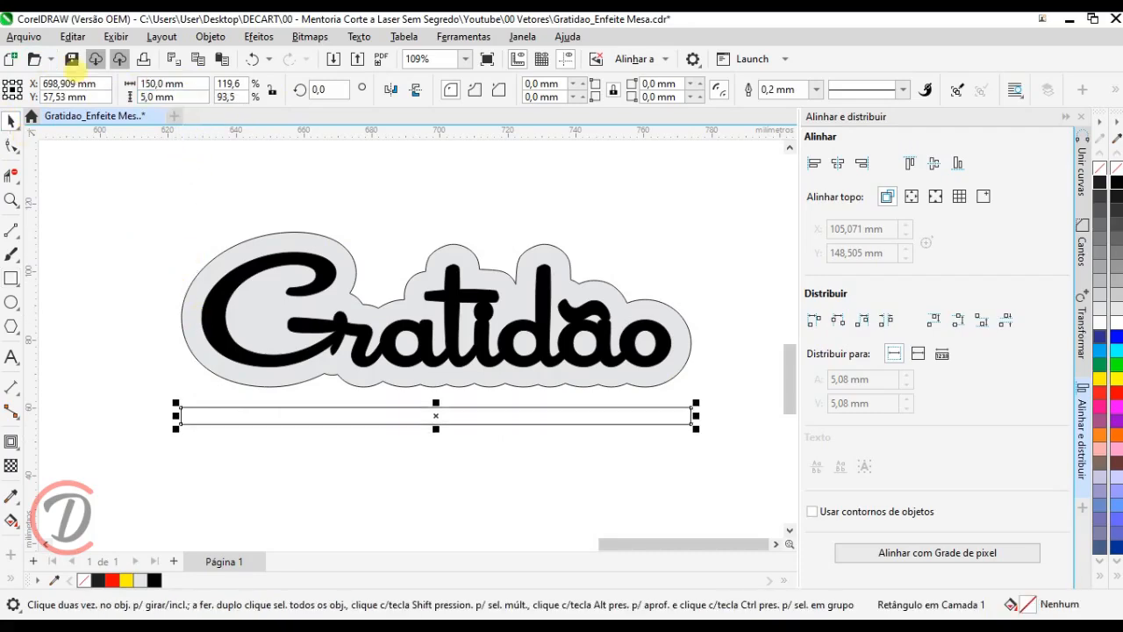
Step: Centre the bar horizontally on the grey silhouette
{"action": "left_click", "coordinate": [190, 314], "text": "shift"}
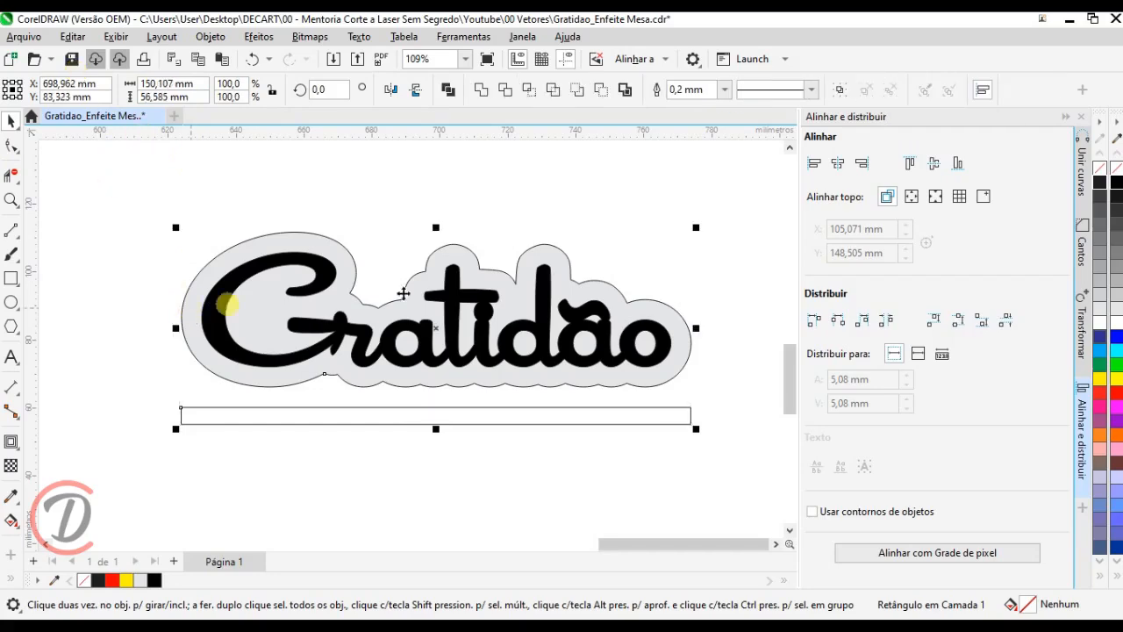
{"action": "left_click", "coordinate": [840, 167]}
{"action": "left_click", "coordinate": [431, 471]}
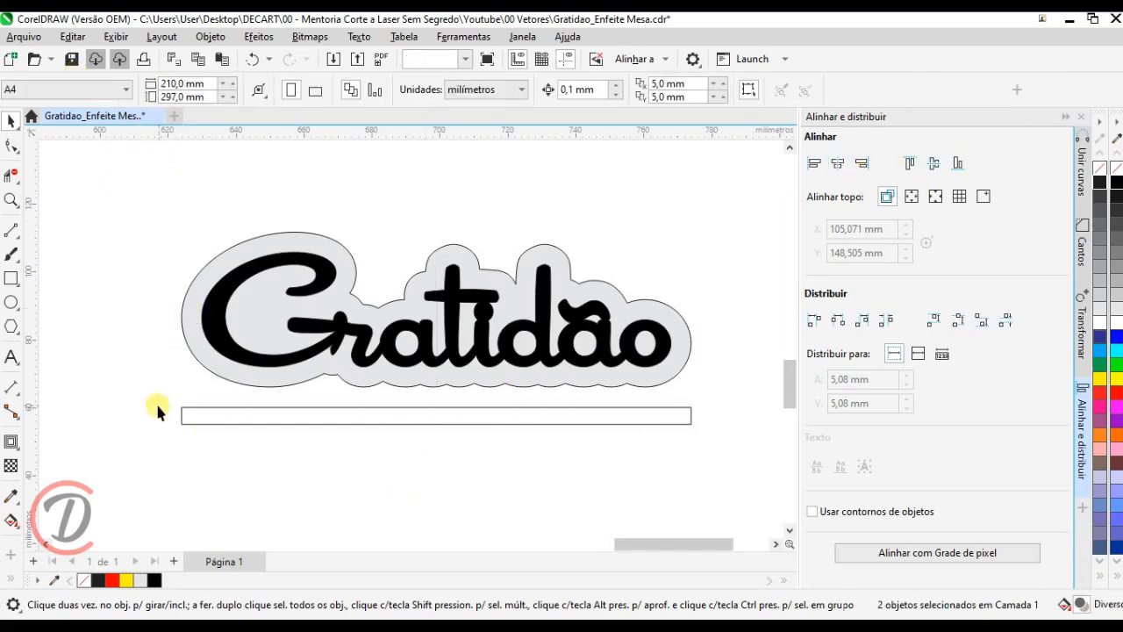
{"action": "scroll", "coordinate": [199, 405], "scroll_direction": "up", "scroll_amount": 2}
{"action": "scroll", "coordinate": [363, 418], "scroll_direction": "down", "scroll_amount": 2}
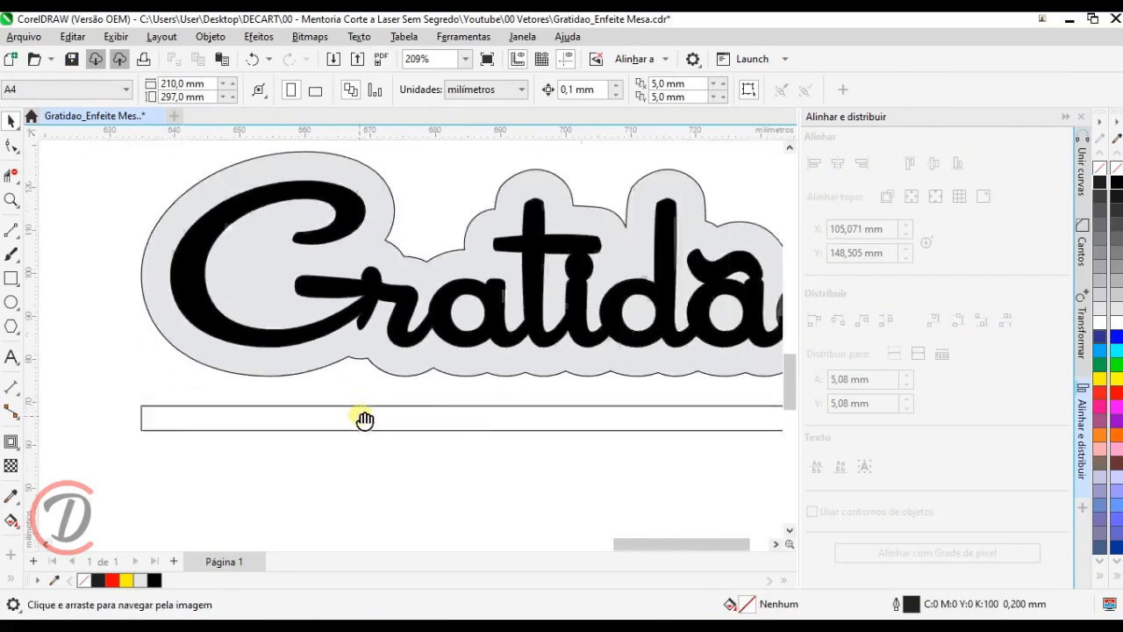
Step: Align the bar and the grey silhouette along their bottom edges
{"action": "left_click", "coordinate": [303, 407]}
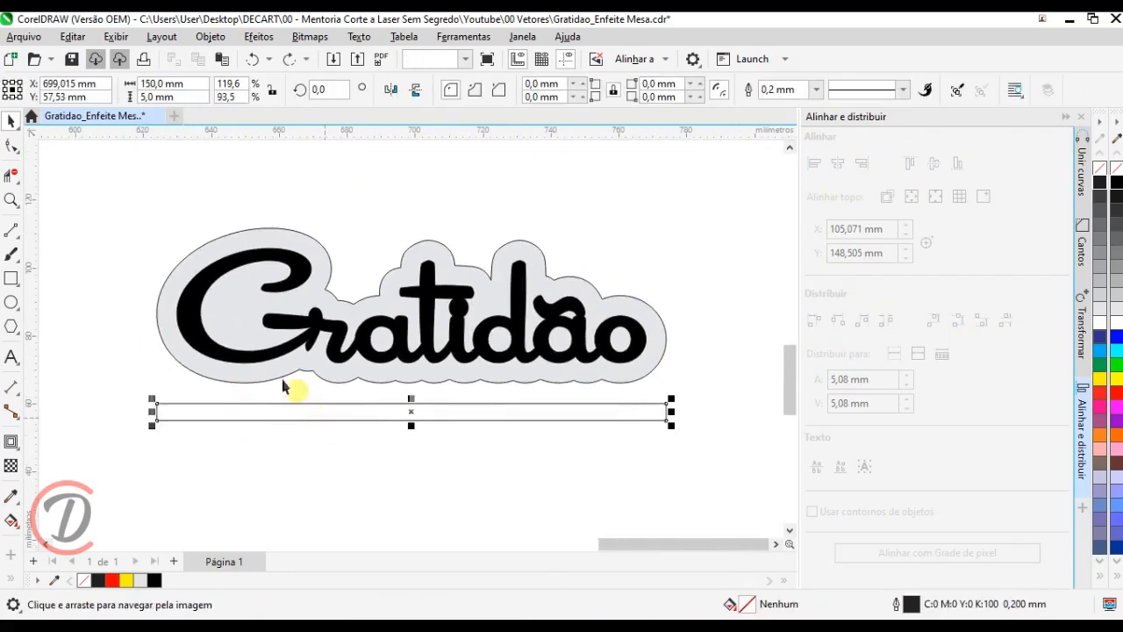
{"action": "left_click", "coordinate": [258, 374], "text": "shift"}
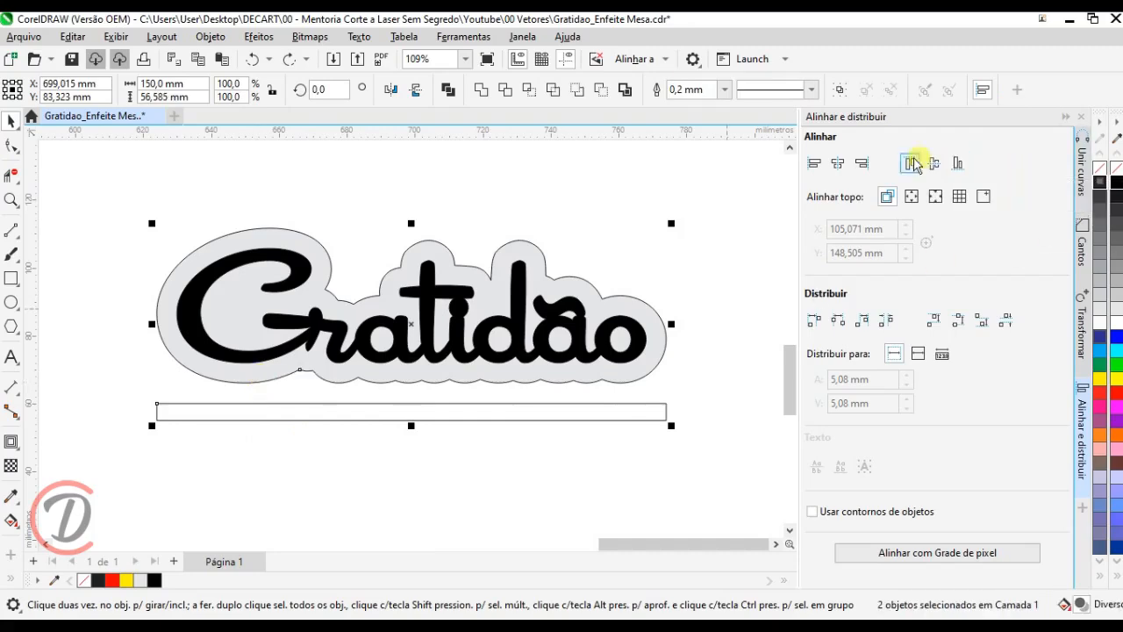
{"action": "left_click", "coordinate": [957, 163]}
{"action": "left_click", "coordinate": [619, 432]}
{"action": "scroll", "coordinate": [233, 385], "scroll_direction": "up", "scroll_amount": 2}
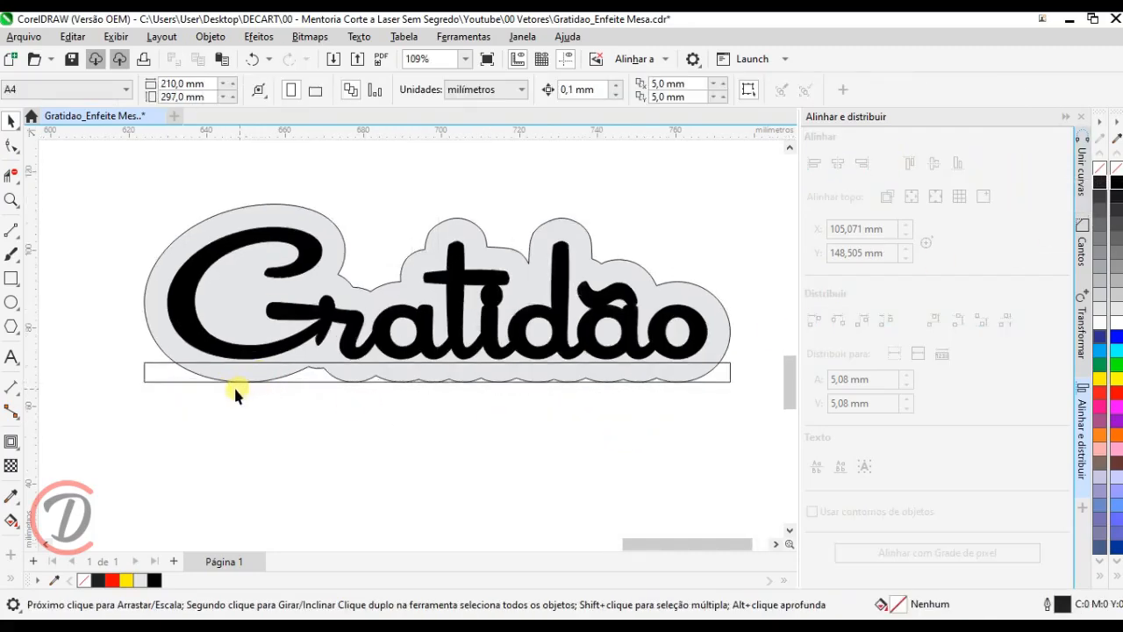
Step: Move the bar down 0.5 mm so it sits slightly below the silhouette's lower edge
{"action": "left_click", "coordinate": [155, 378]}
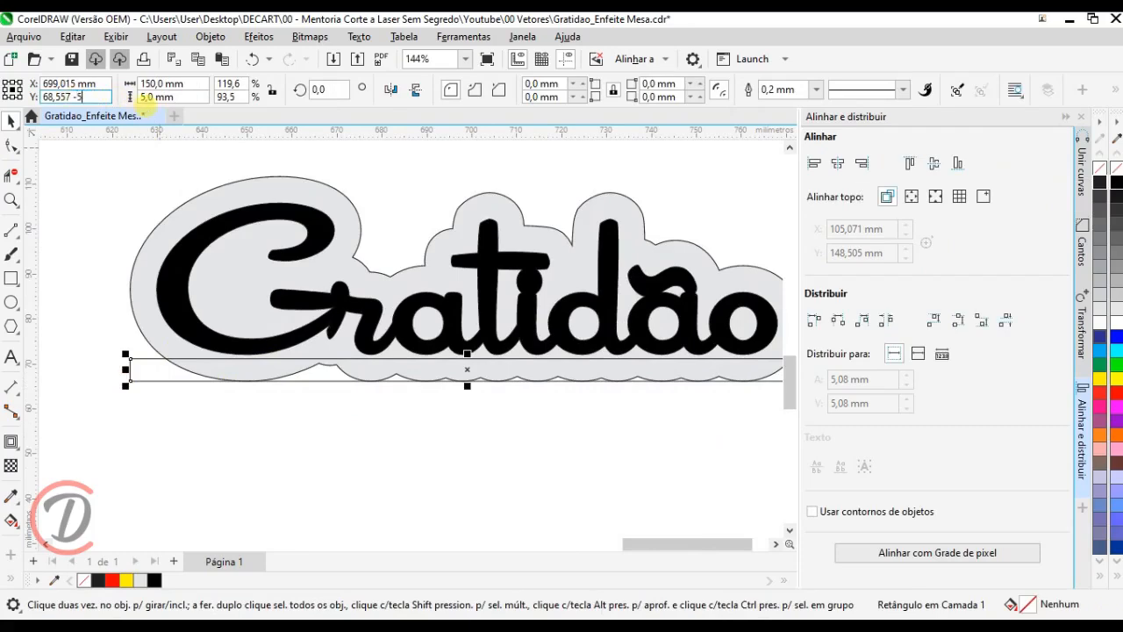
{"action": "key", "text": "Return"}
{"action": "key", "text": "ctrl+z"}
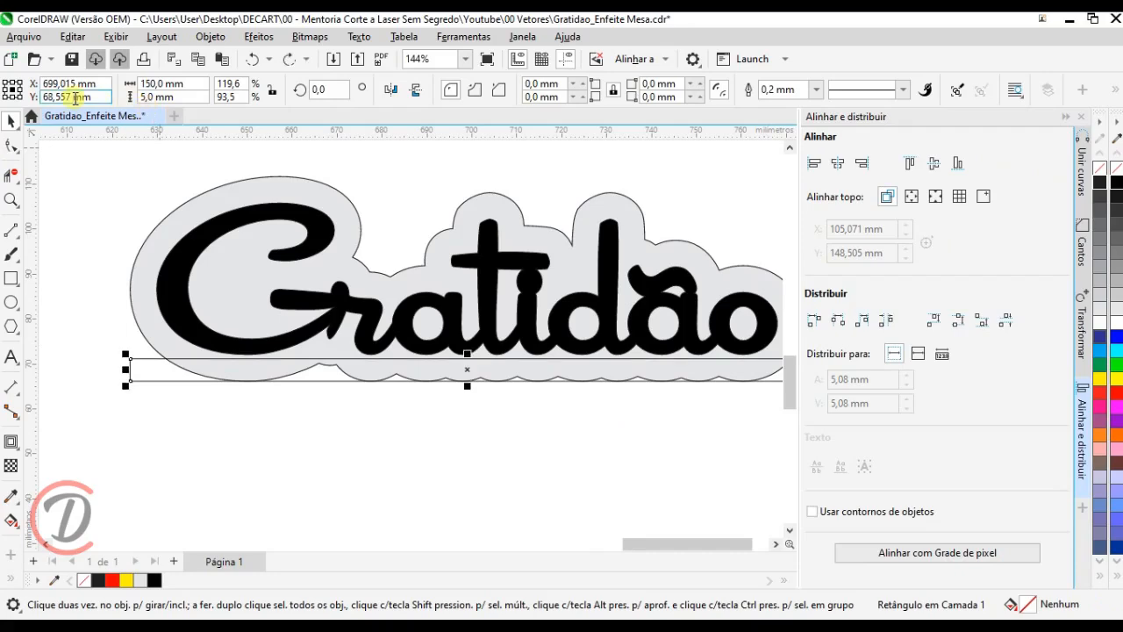
{"action": "key", "text": "Return"}
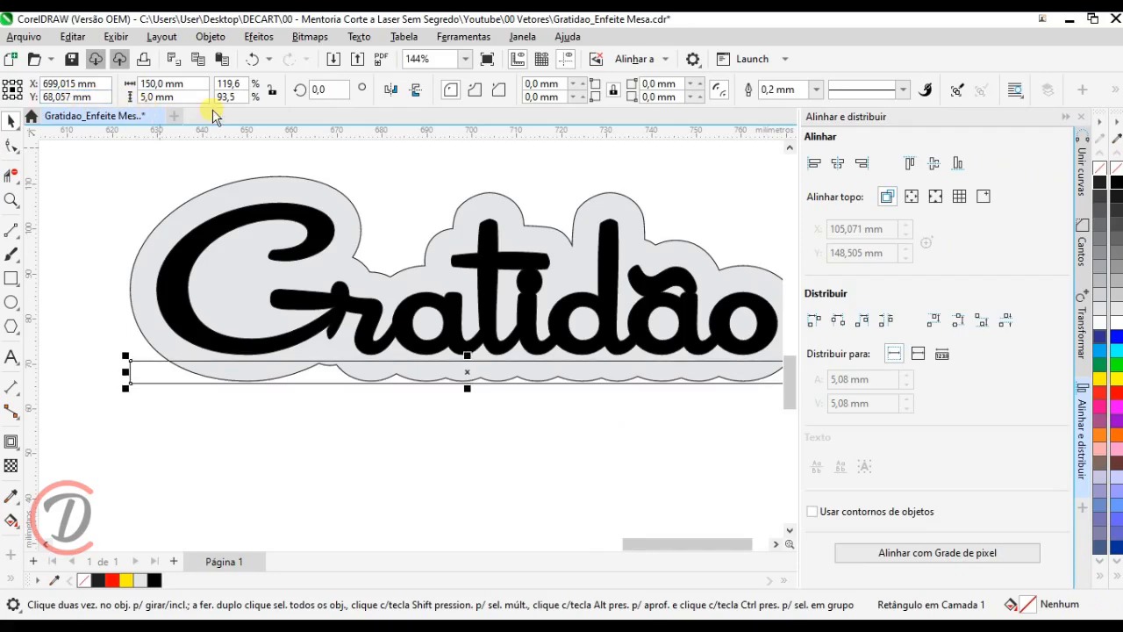
{"action": "scroll", "coordinate": [439, 410], "scroll_direction": "up", "scroll_amount": 3}
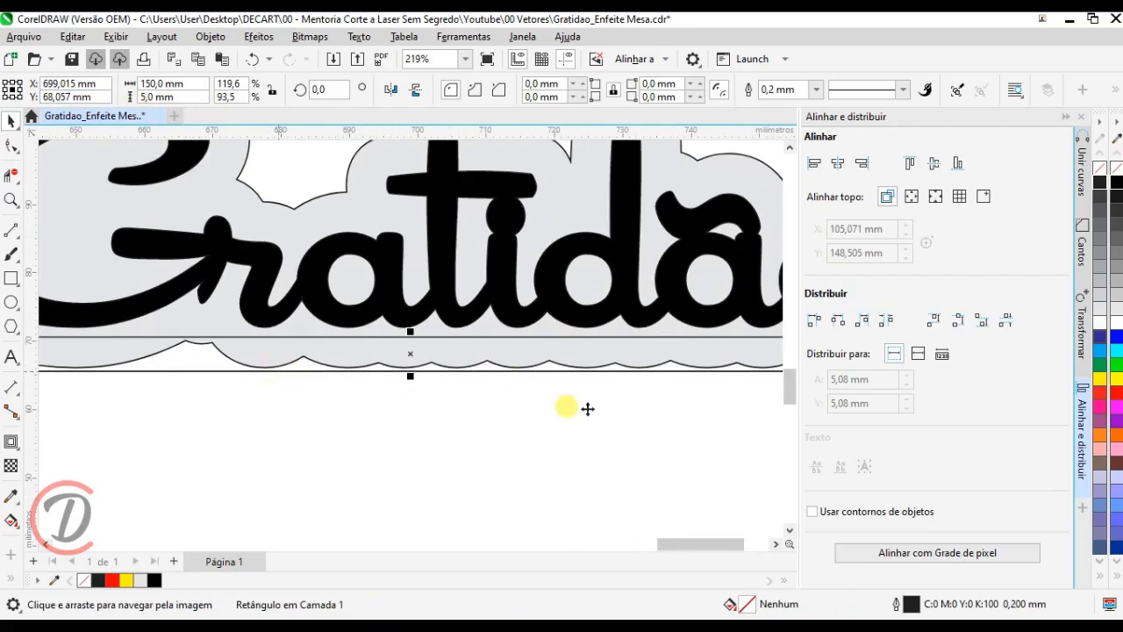
{"action": "scroll", "coordinate": [491, 381], "scroll_direction": "down", "scroll_amount": 3}
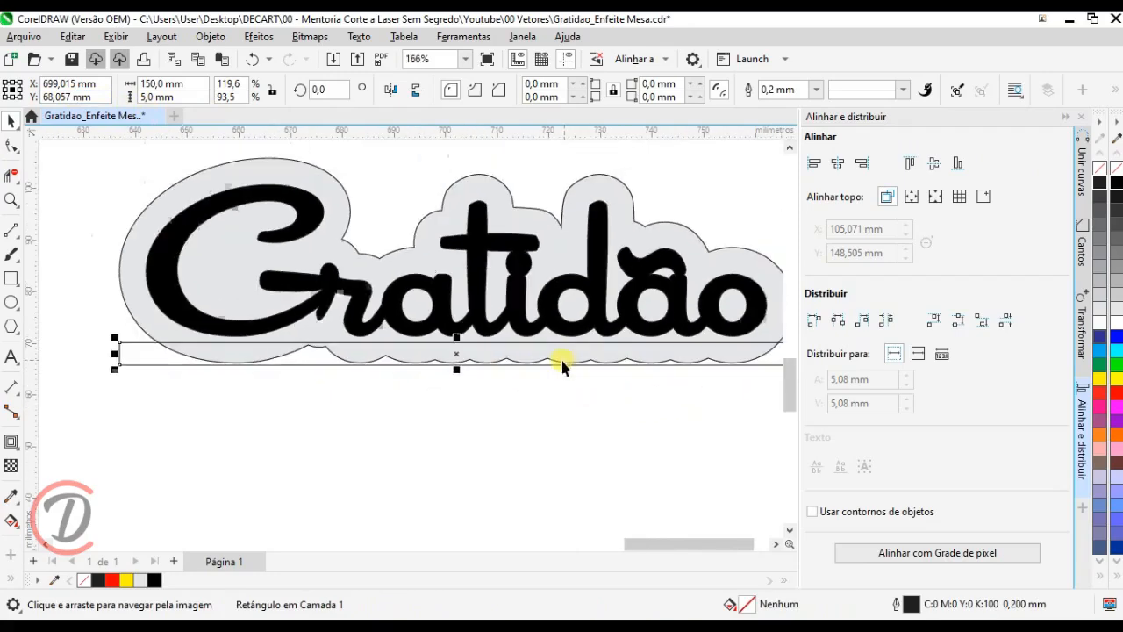
Step: Weld the bar and the grey silhouette into a single shape
{"action": "scroll", "coordinate": [456, 376], "scroll_direction": "down", "scroll_amount": 1}
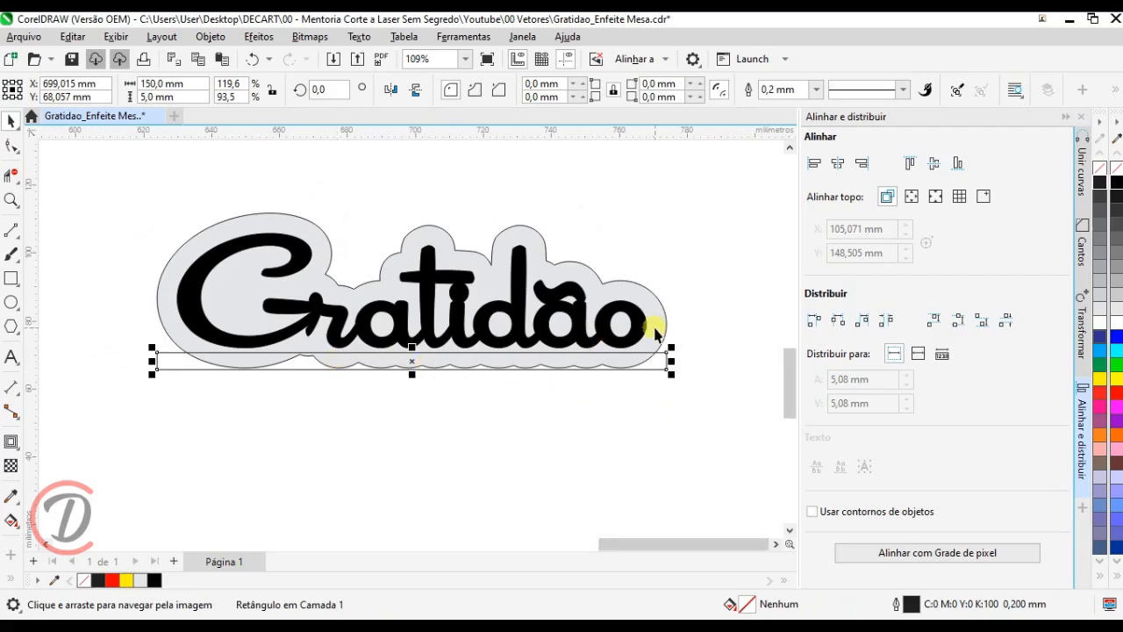
{"action": "left_click", "coordinate": [655, 332], "text": "shift"}
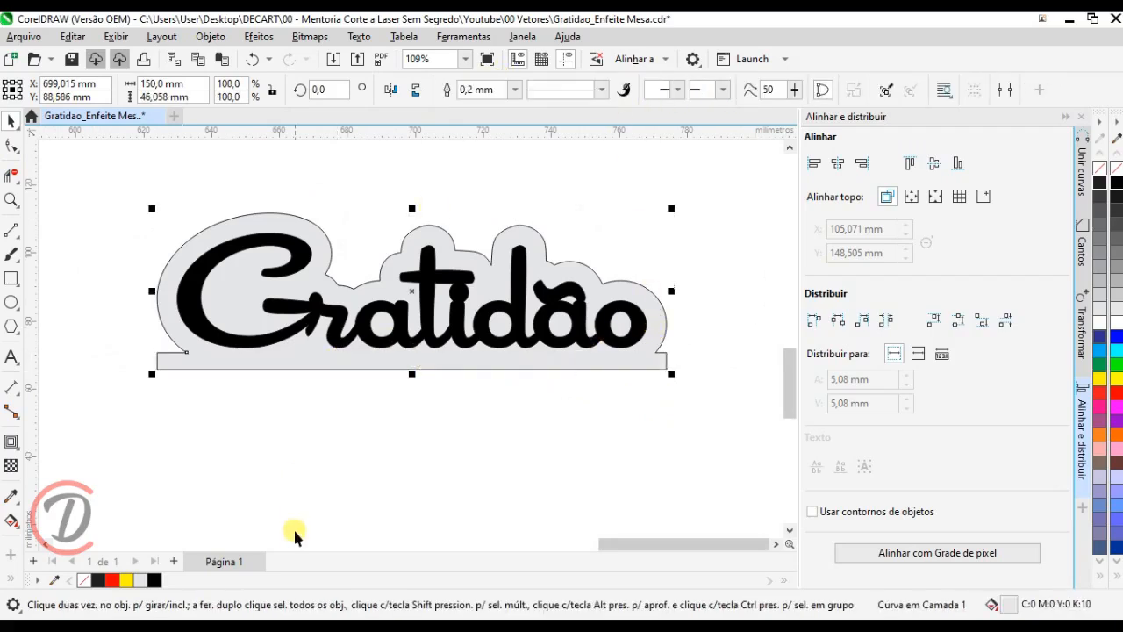
{"action": "left_click", "coordinate": [350, 497]}
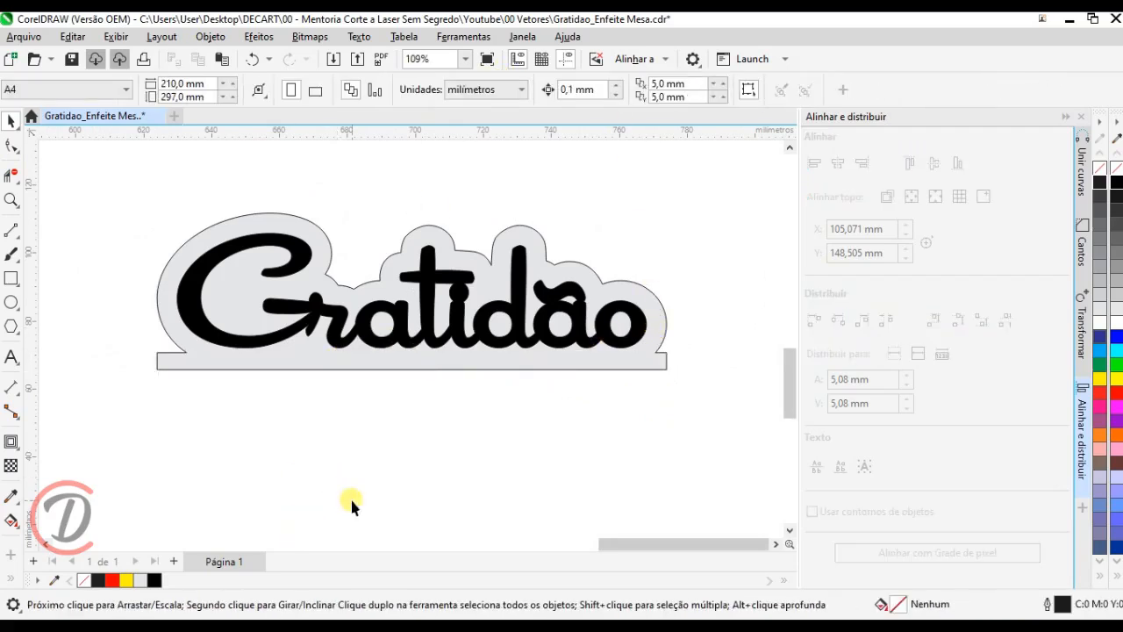
Step: Draw vertical lines from the base bar's two upper corners up to the silhouette's outermost side curves
{"action": "scroll", "coordinate": [135, 347], "scroll_direction": "up", "scroll_amount": 1}
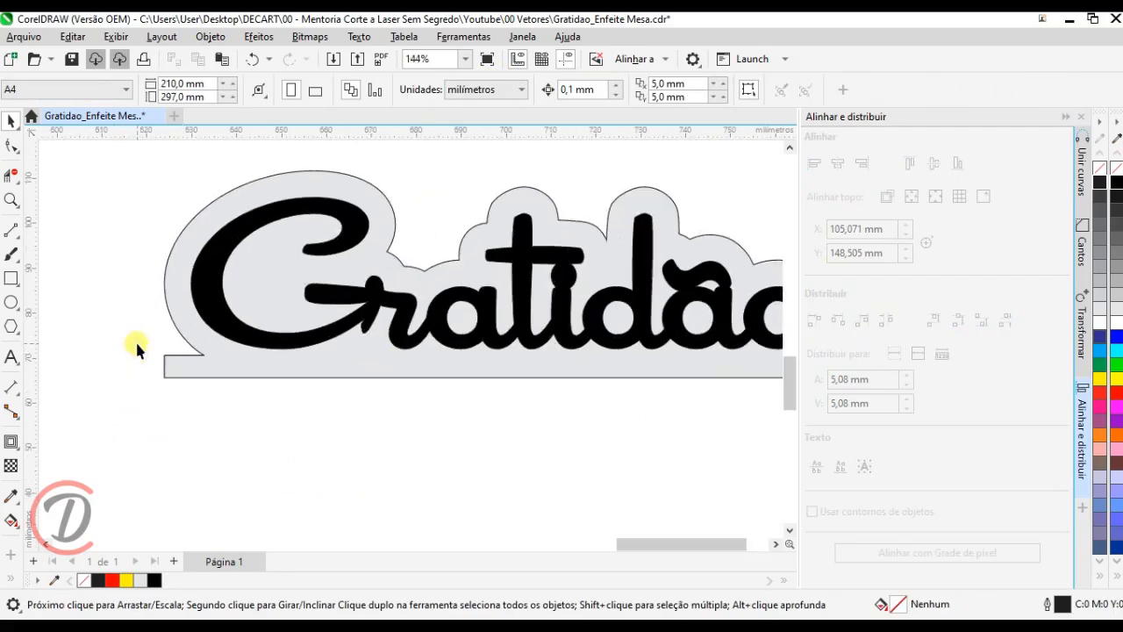
{"action": "left_click", "coordinate": [11, 230]}
{"action": "mouse_move", "coordinate": [164, 351]}
{"action": "left_mouse_down"}
{"action": "mouse_move", "coordinate": [163, 272]}
{"action": "mouse_move", "coordinate": [164, 283]}
{"action": "left_mouse_up"}
{"action": "mouse_move", "coordinate": [779, 383]}
{"action": "left_mouse_down"}
{"action": "mouse_move", "coordinate": [504, 390]}
{"action": "mouse_move", "coordinate": [550, 324]}
{"action": "left_mouse_up"}
{"action": "left_click_drag", "start_coordinate": [416, 344], "coordinate": [567, 342]}
Step: Delete the inner ledge and curve segments at both ends of the silhouette with the Virtual Segment Delete tool
{"action": "left_click", "coordinate": [12, 175]}
{"action": "left_click_drag", "start_coordinate": [151, 341], "coordinate": [260, 365]}
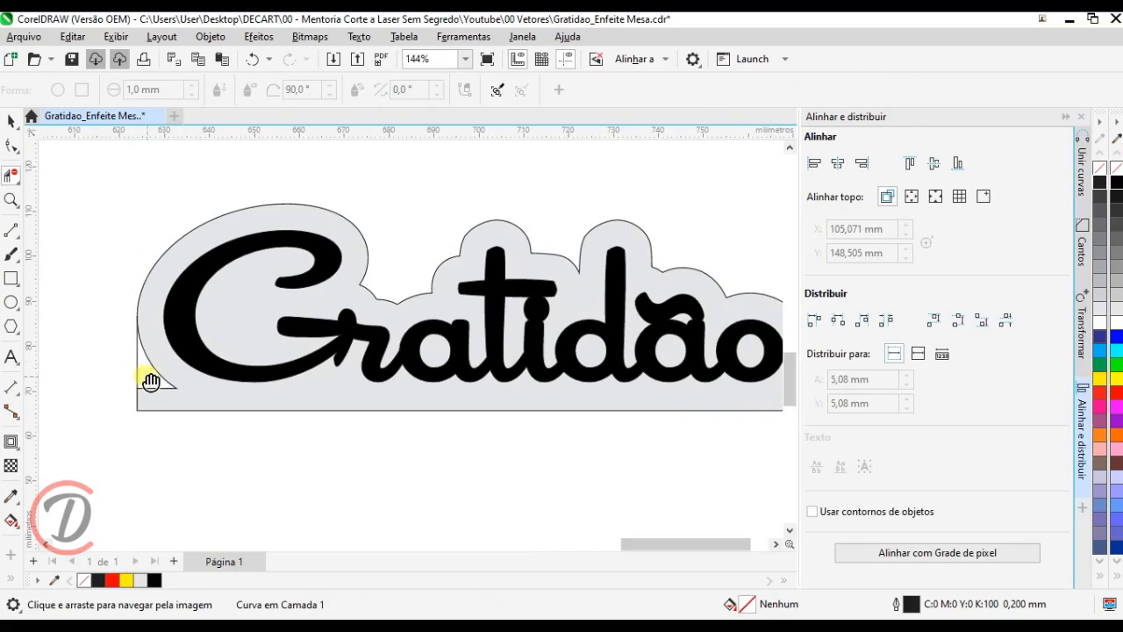
{"action": "left_click", "coordinate": [165, 389]}
{"action": "left_click_drag", "start_coordinate": [508, 414], "coordinate": [375, 405]}
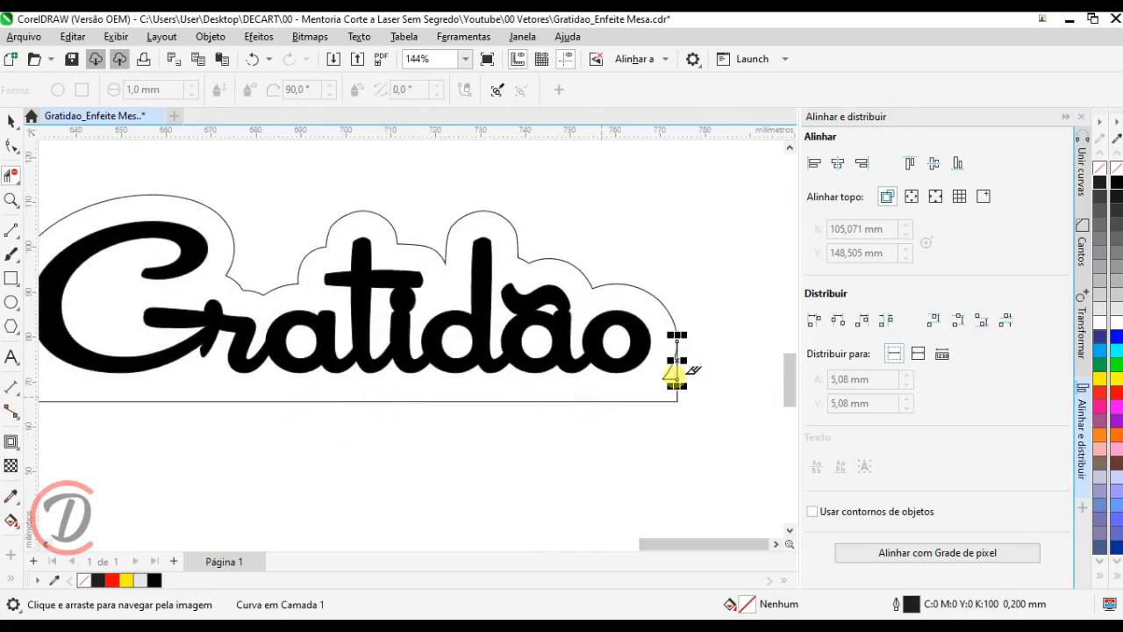
{"action": "scroll", "coordinate": [692, 369], "scroll_direction": "up", "scroll_amount": 1}
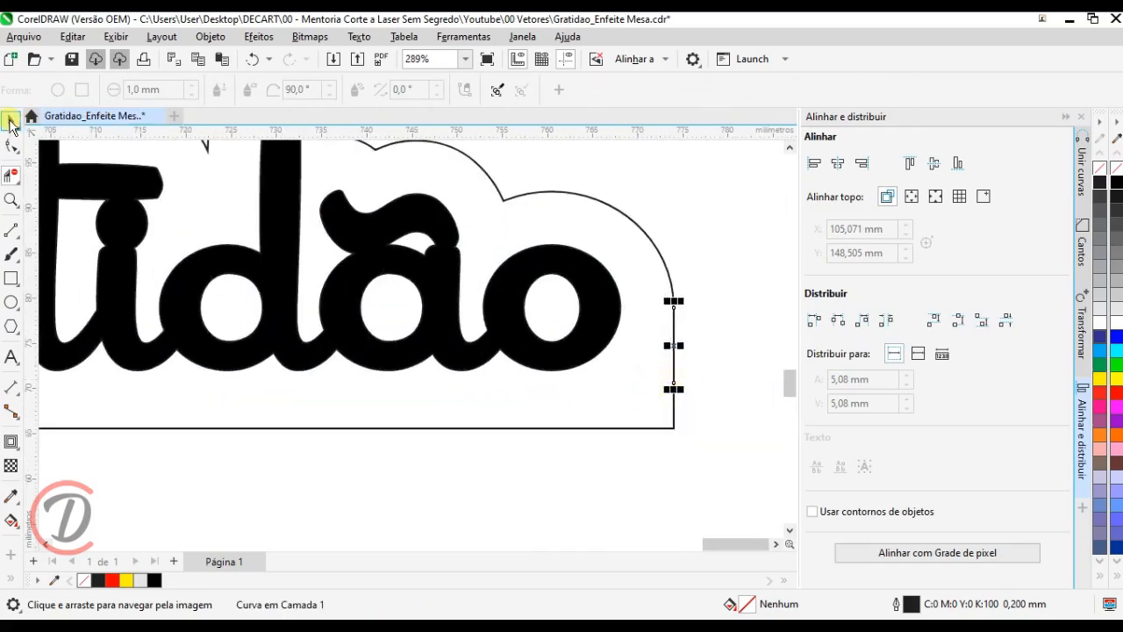
Step: Join the silhouette outline and both vertical side lines into one closed curve using Extend with a 0.1 mm gap tolerance
{"action": "left_click", "coordinate": [10, 121]}
{"action": "scroll", "coordinate": [699, 317], "scroll_direction": "down", "scroll_amount": 2}
{"action": "left_click_drag", "start_coordinate": [235, 401], "coordinate": [150, 245]}
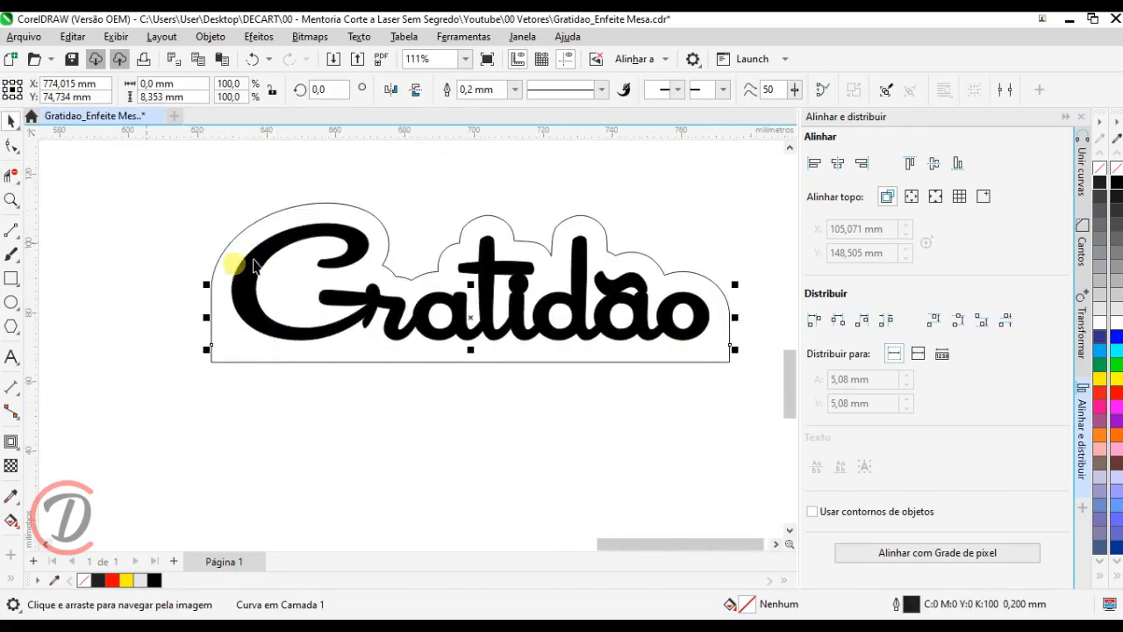
{"action": "left_click", "coordinate": [268, 220], "text": "shift"}
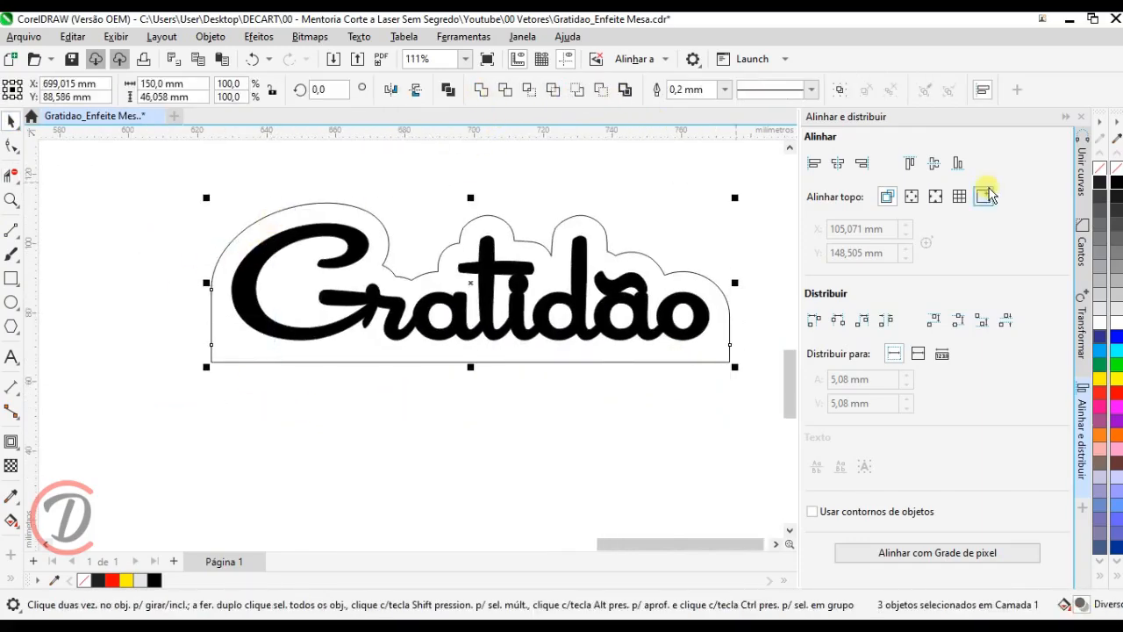
{"action": "left_click", "coordinate": [1082, 172]}
{"action": "left_click", "coordinate": [957, 273]}
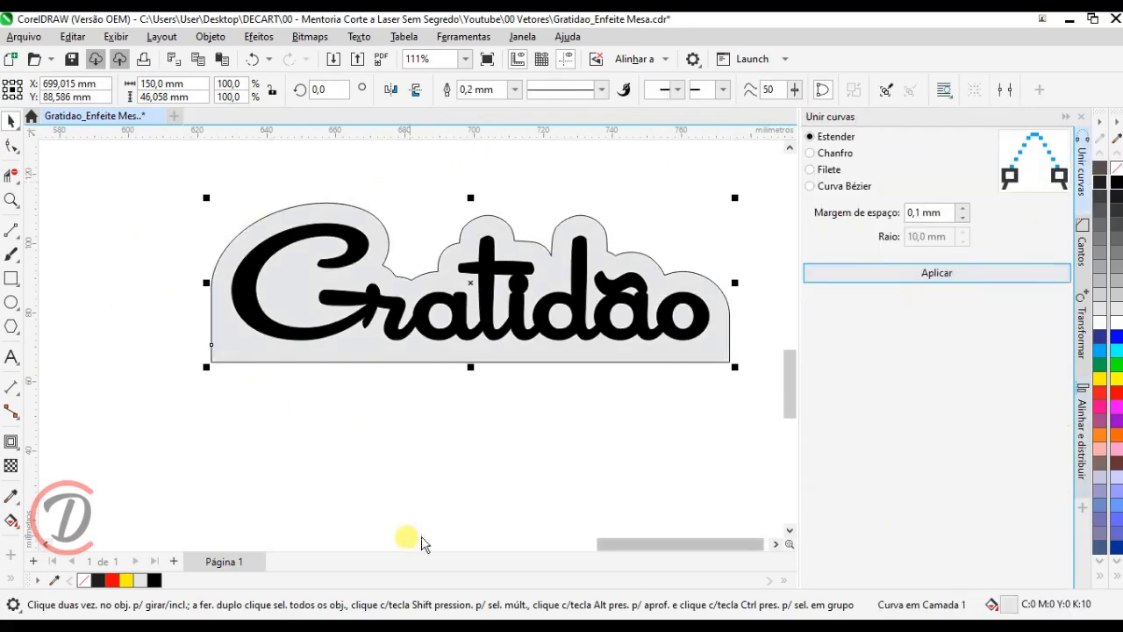
{"action": "left_click", "coordinate": [527, 426]}
Step: Draw a tab rectangle about 25 by 6 mm under the silhouette's lower-left corner and set its reference point to top-left
{"action": "scroll", "coordinate": [506, 434], "scroll_direction": "up", "scroll_amount": 3}
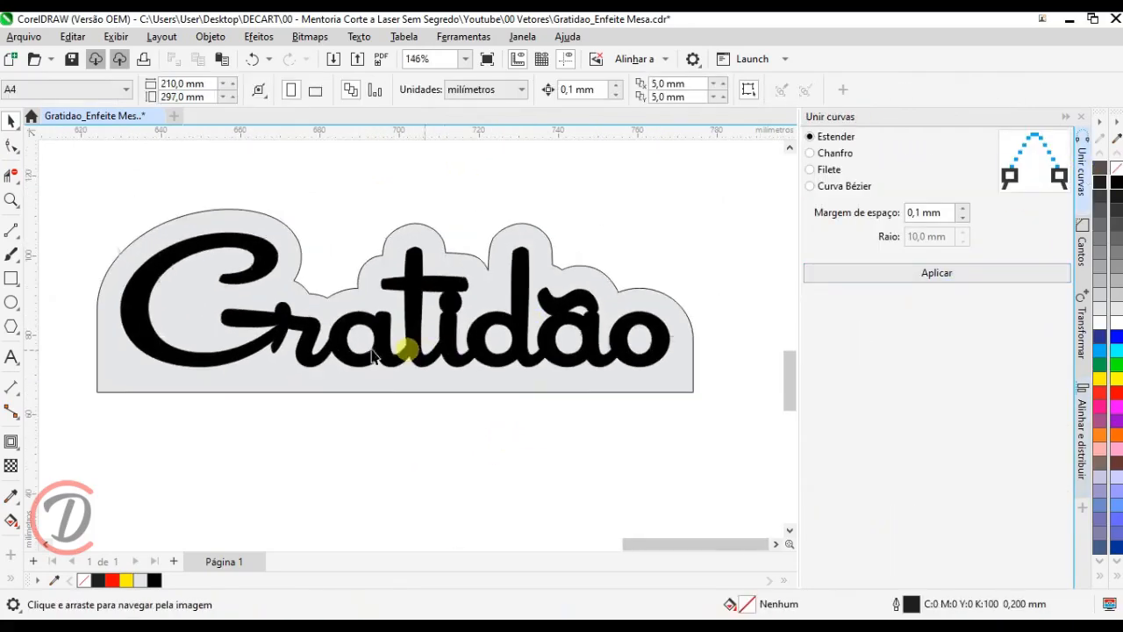
{"action": "scroll", "coordinate": [340, 337], "scroll_direction": "down", "scroll_amount": 1}
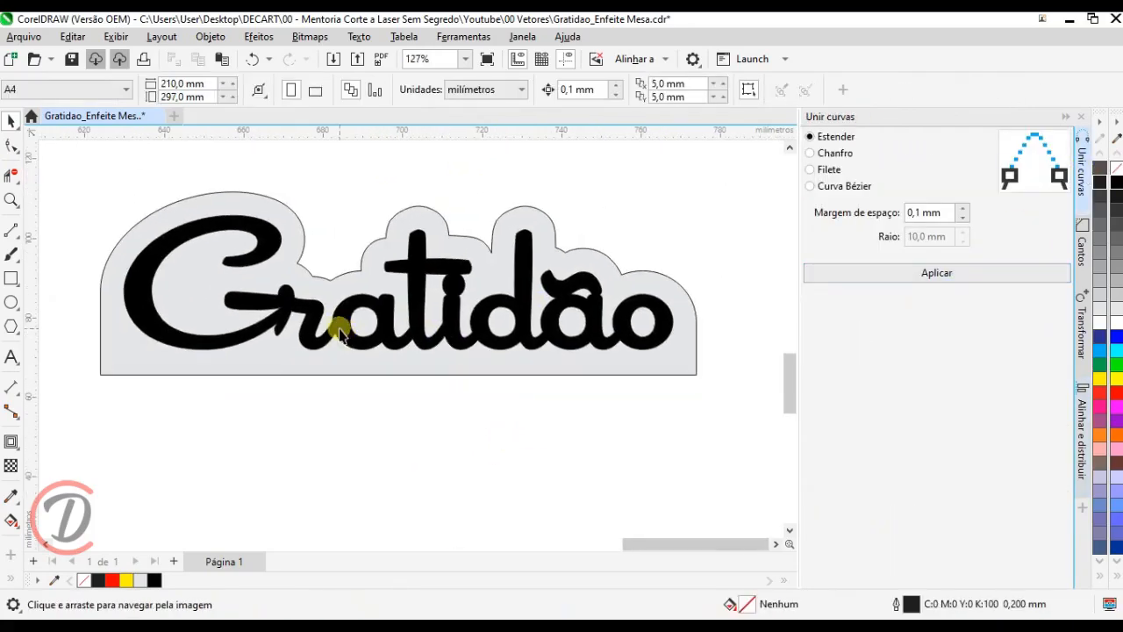
{"action": "left_click", "coordinate": [11, 279]}
{"action": "mouse_move", "coordinate": [95, 344]}
{"action": "left_mouse_down"}
{"action": "mouse_move", "coordinate": [190, 331]}
{"action": "mouse_move", "coordinate": [140, 340]}
{"action": "mouse_move", "coordinate": [231, 400]}
{"action": "mouse_move", "coordinate": [248, 396]}
{"action": "left_mouse_up"}
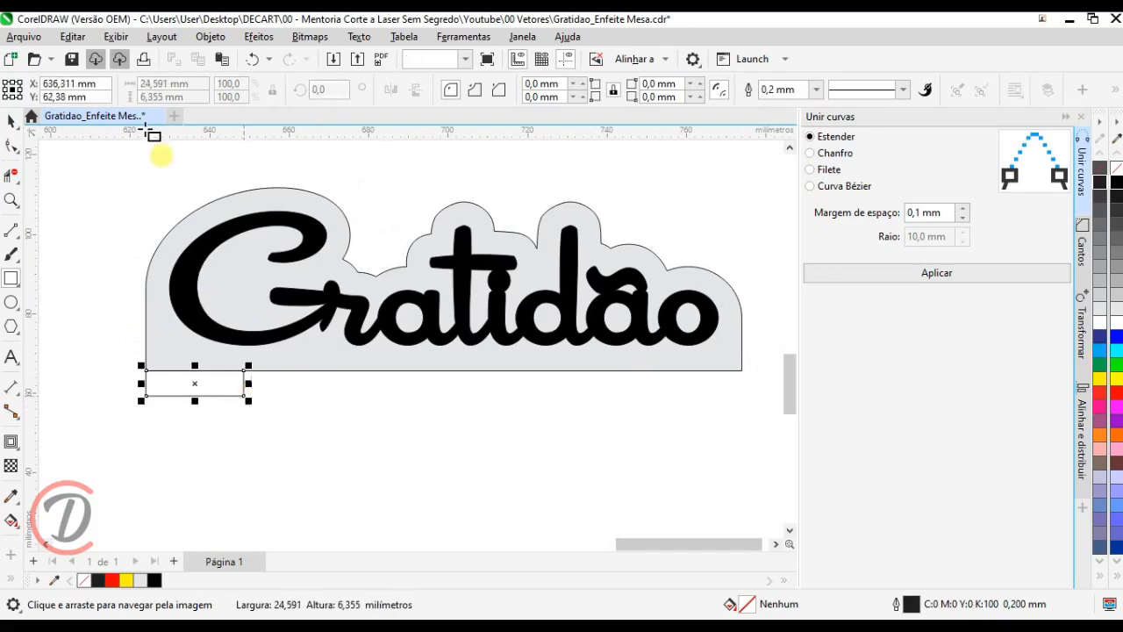
{"action": "left_click_drag", "start_coordinate": [198, 86], "coordinate": [42, 44]}
{"action": "key", "text": "BackSpace"}
{"action": "left_click", "coordinate": [6, 85]}
Step: Set the tab rectangle's size to 30 mm wide by 6 mm high
{"action": "left_click_drag", "start_coordinate": [200, 86], "coordinate": [44, 63]}
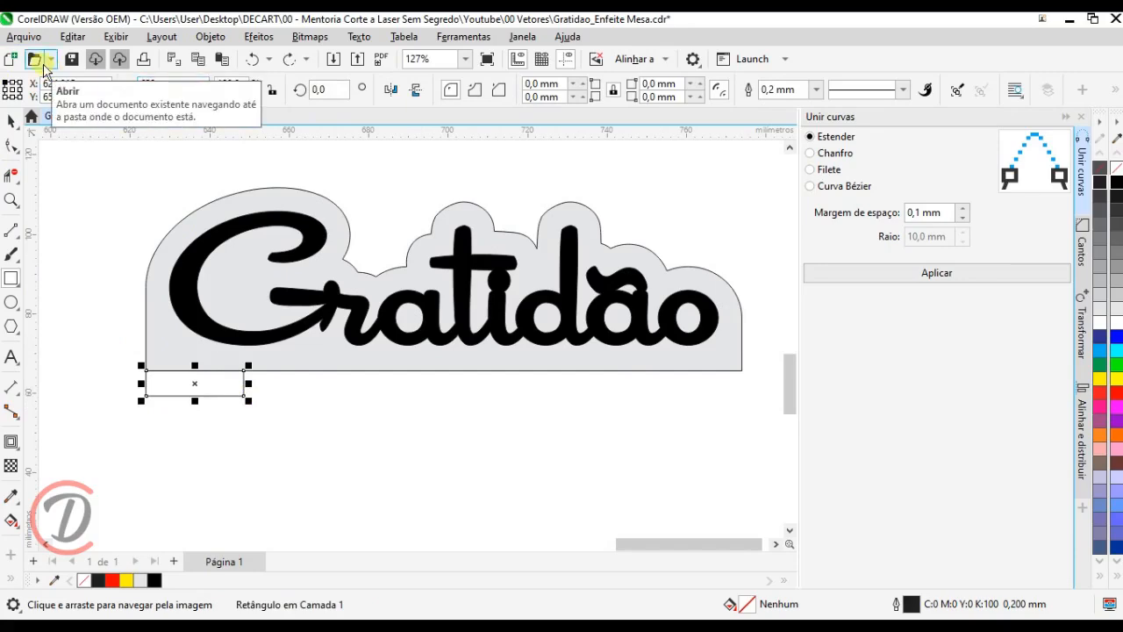
{"action": "key", "text": "Tab"}
{"action": "left_click_drag", "start_coordinate": [190, 86], "coordinate": [10, 59]}
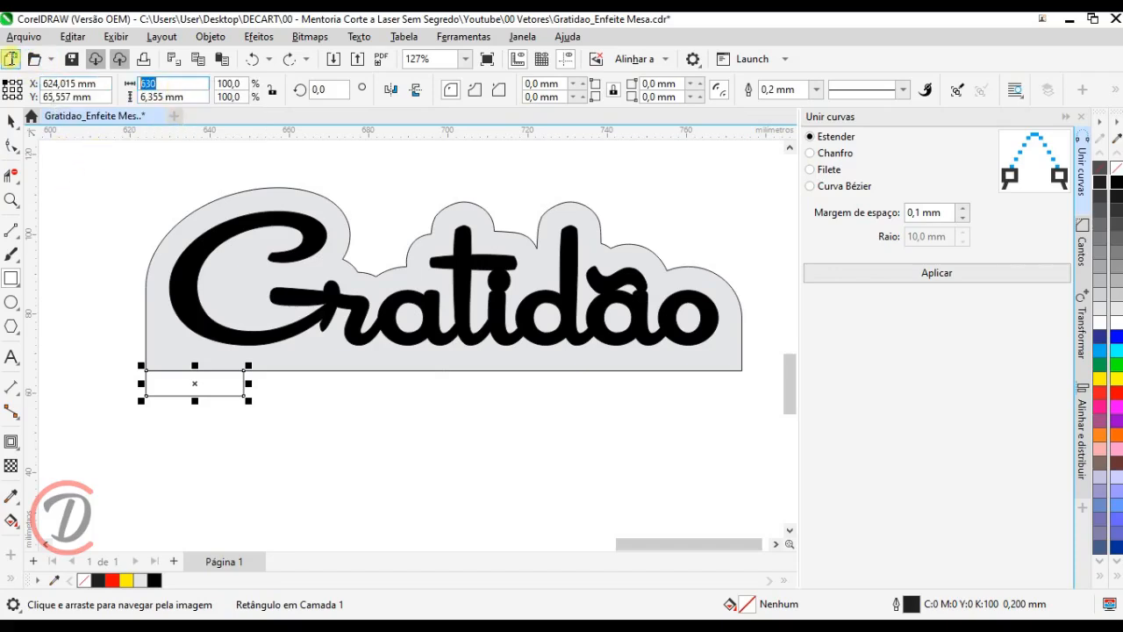
{"action": "type", "text": "3"}
{"action": "key", "text": "Tab"}
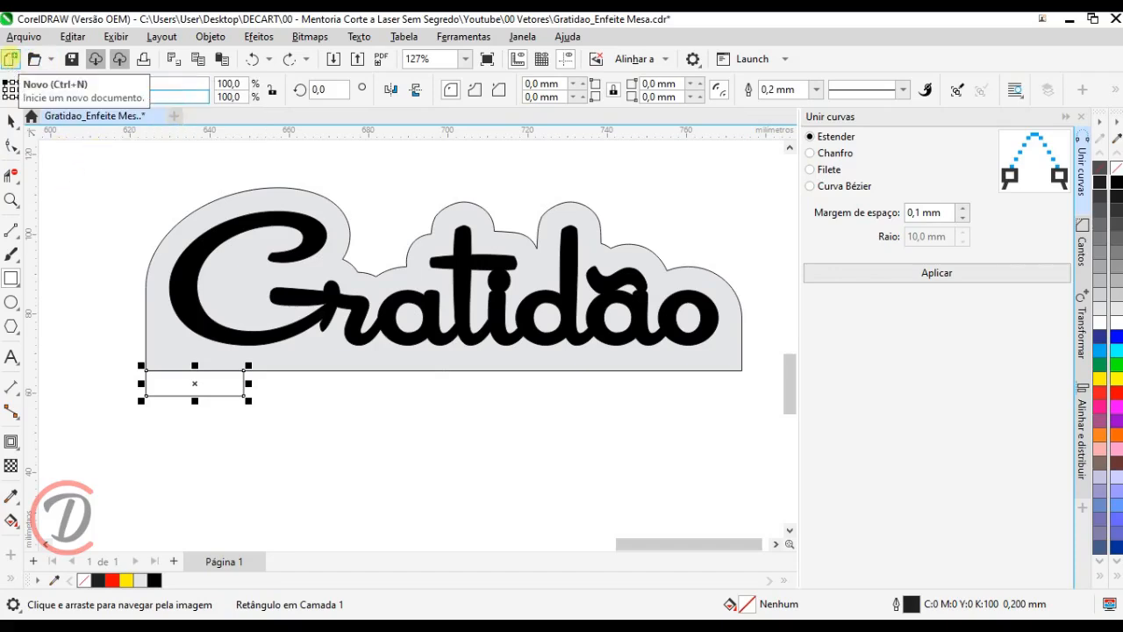
{"action": "type", "text": "6"}
{"action": "key", "text": "Return"}
Step: Shift the tab rectangle 10 mm to the right along the silhouette's bottom edge
{"action": "scroll", "coordinate": [181, 401], "scroll_direction": "down", "scroll_amount": 1}
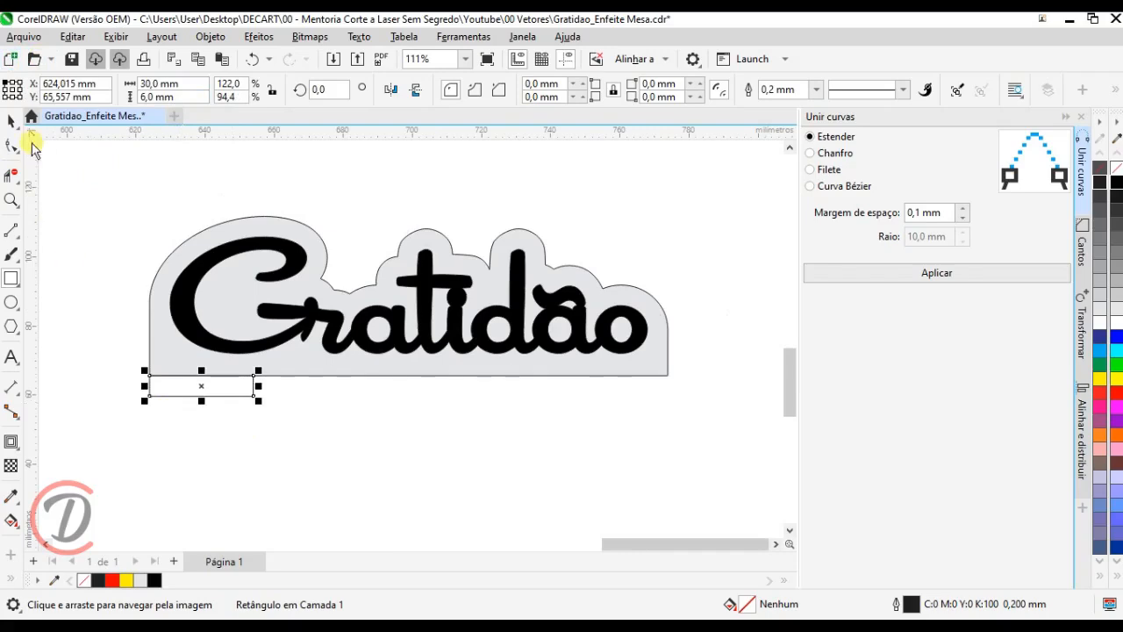
{"action": "left_click_drag", "start_coordinate": [80, 85], "coordinate": [140, 98]}
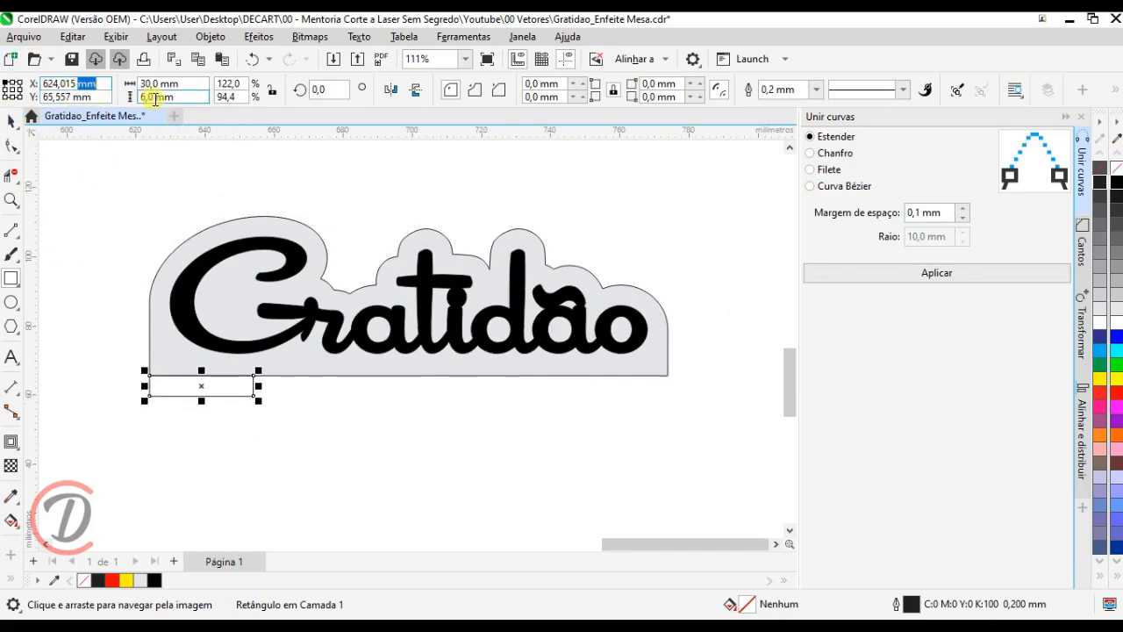
{"action": "type", "text": "+10"}
{"action": "key", "text": "Return"}
{"action": "left_click", "coordinate": [8, 122]}
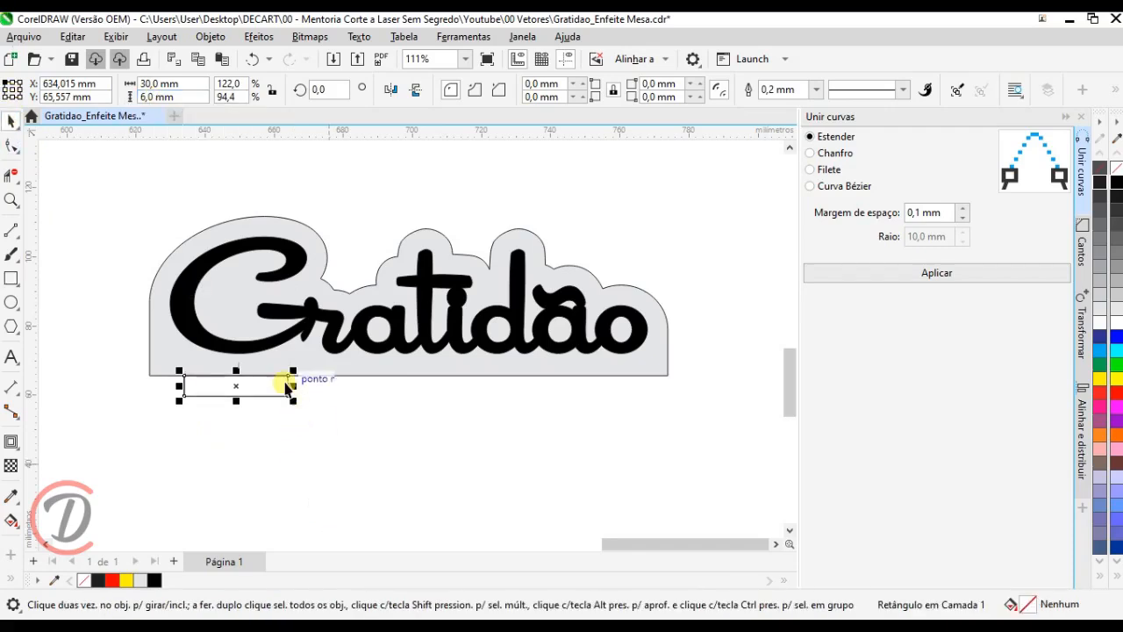
Step: Copy the tab rectangle to the silhouette's lower-right corner and shift the copy 10 mm inward along the bottom edge
{"action": "left_click_drag", "start_coordinate": [286, 379], "coordinate": [634, 419]}
{"action": "left_click_drag", "start_coordinate": [672, 397], "coordinate": [672, 377]}
{"action": "left_click", "coordinate": [80, 83]}
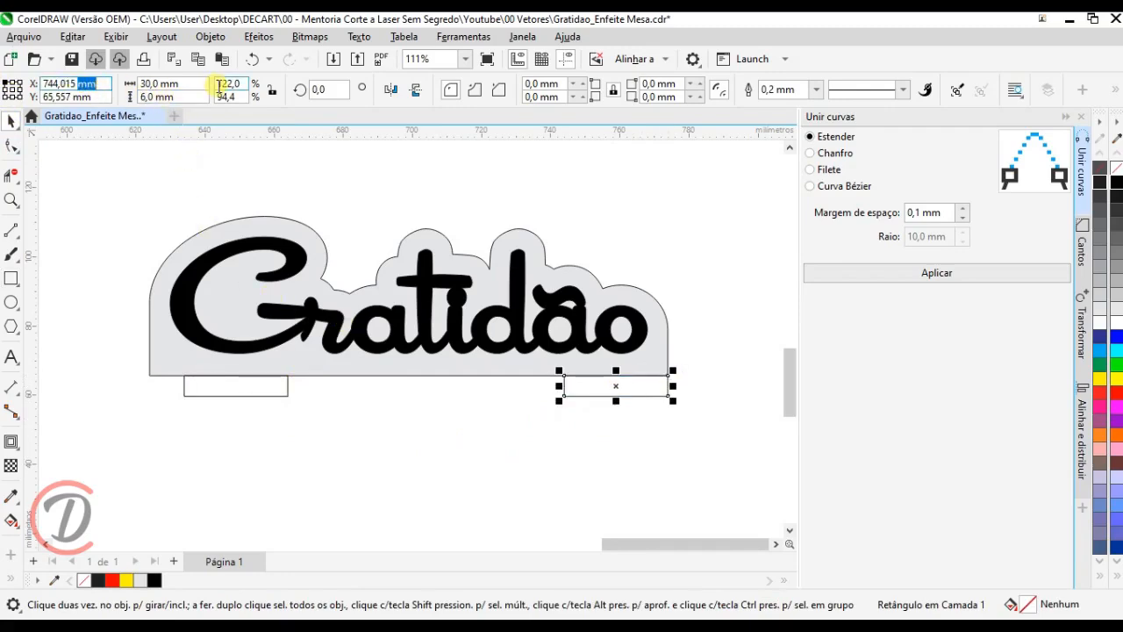
{"action": "key", "text": "Delete"}
{"action": "key", "text": "Delete"}
{"action": "type", "text": "-10"}
{"action": "key", "text": "Return"}
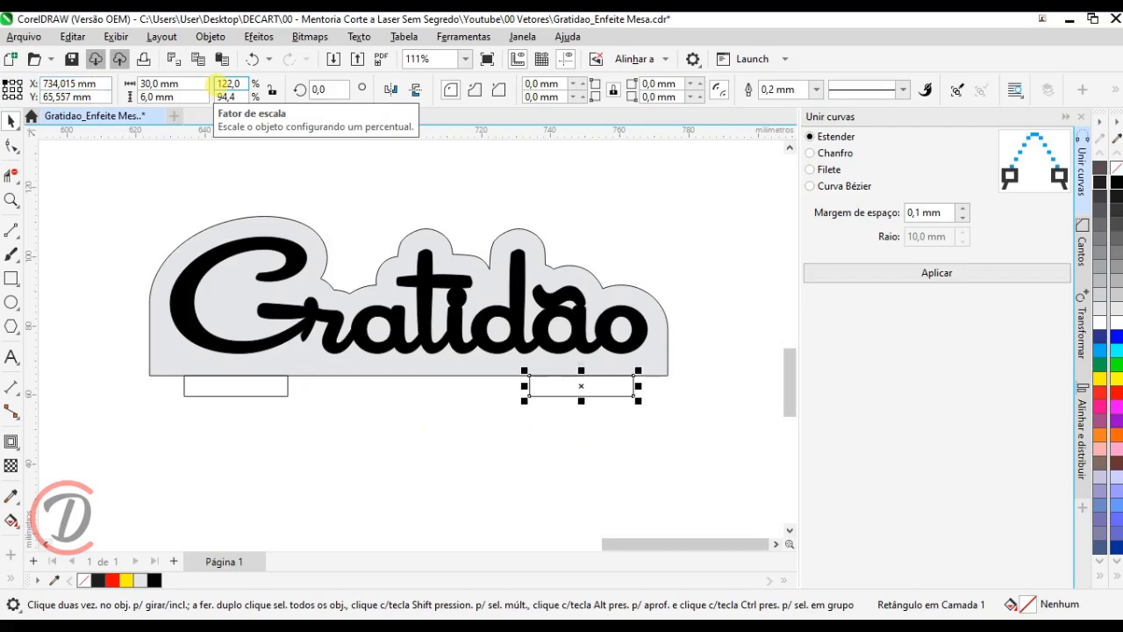
Step: Copy both tab rectangles straight down below the silhouette and set the copies' height to 2.9 mm to form slots
{"action": "scroll", "coordinate": [428, 340], "scroll_direction": "down", "scroll_amount": 2}
{"action": "left_click_drag", "start_coordinate": [657, 380], "coordinate": [205, 311]}
{"action": "left_click_drag", "start_coordinate": [285, 329], "coordinate": [269, 426]}
{"action": "left_click", "coordinate": [200, 98]}
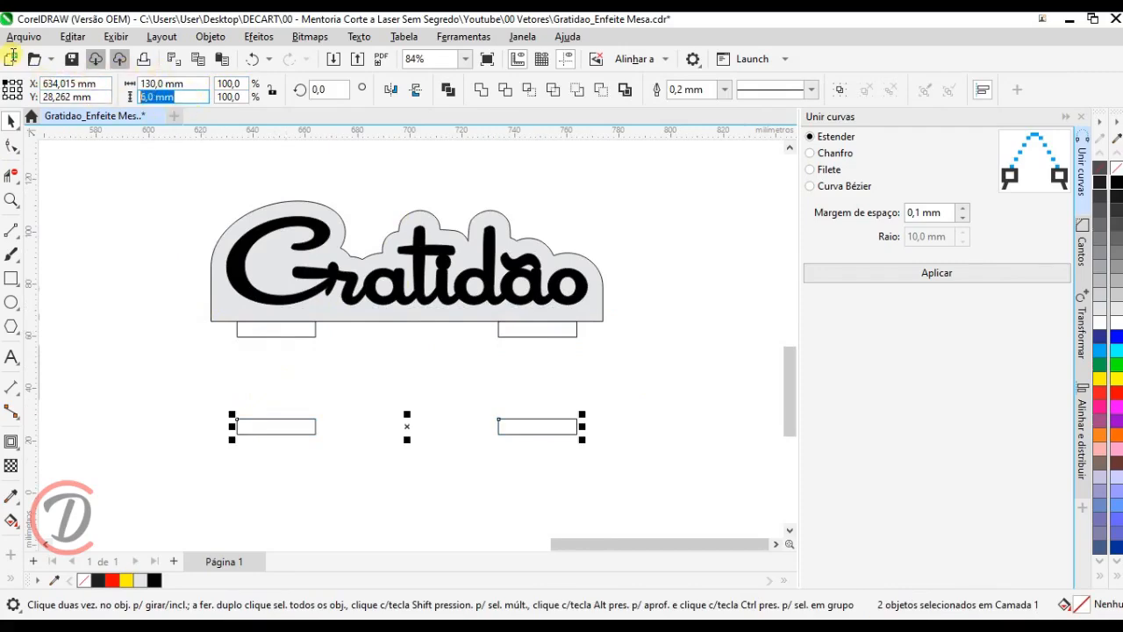
{"action": "type", "text": "3"}
{"action": "key", "text": "Return"}
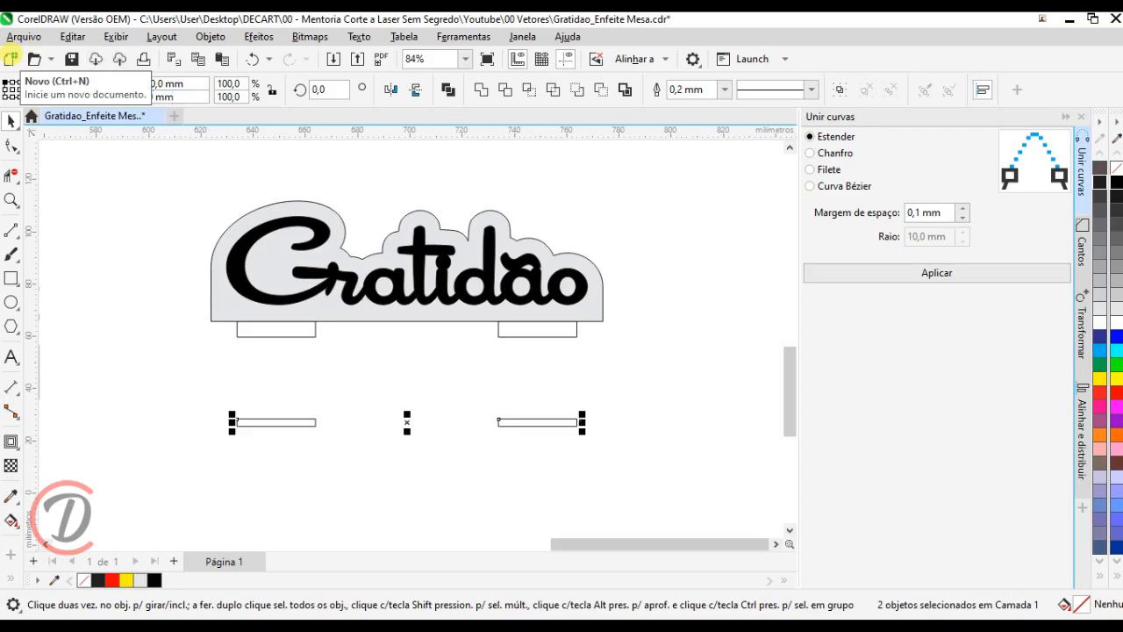
Step: Weld the two 6 mm high tabs to the silhouette outline
{"action": "left_click_drag", "start_coordinate": [621, 372], "coordinate": [221, 307]}
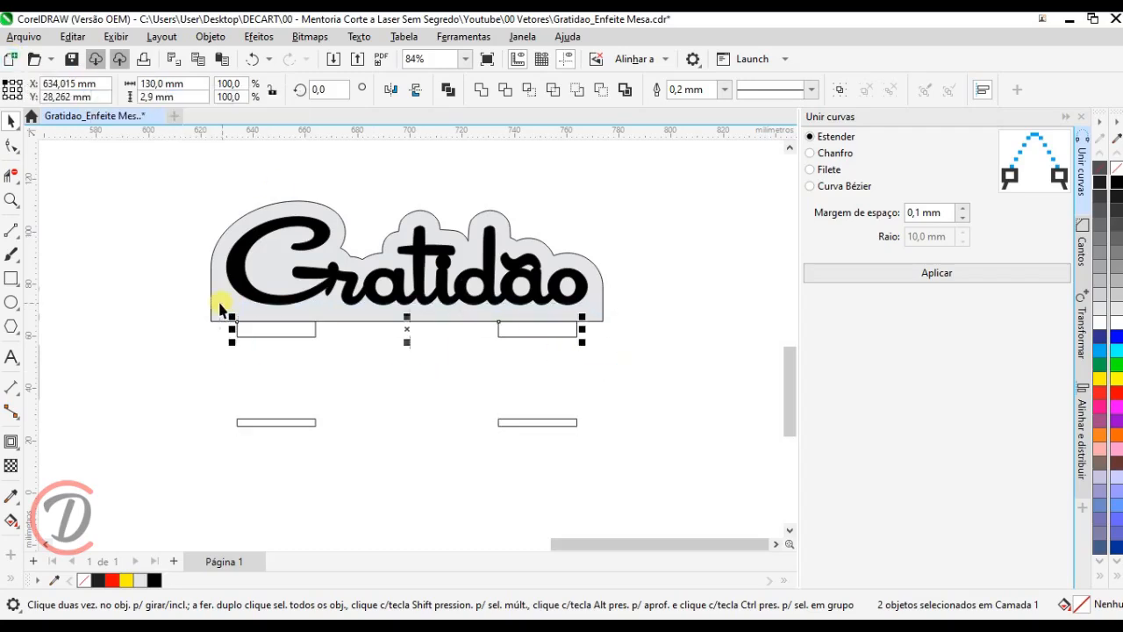
{"action": "left_click", "coordinate": [216, 298], "text": "shift"}
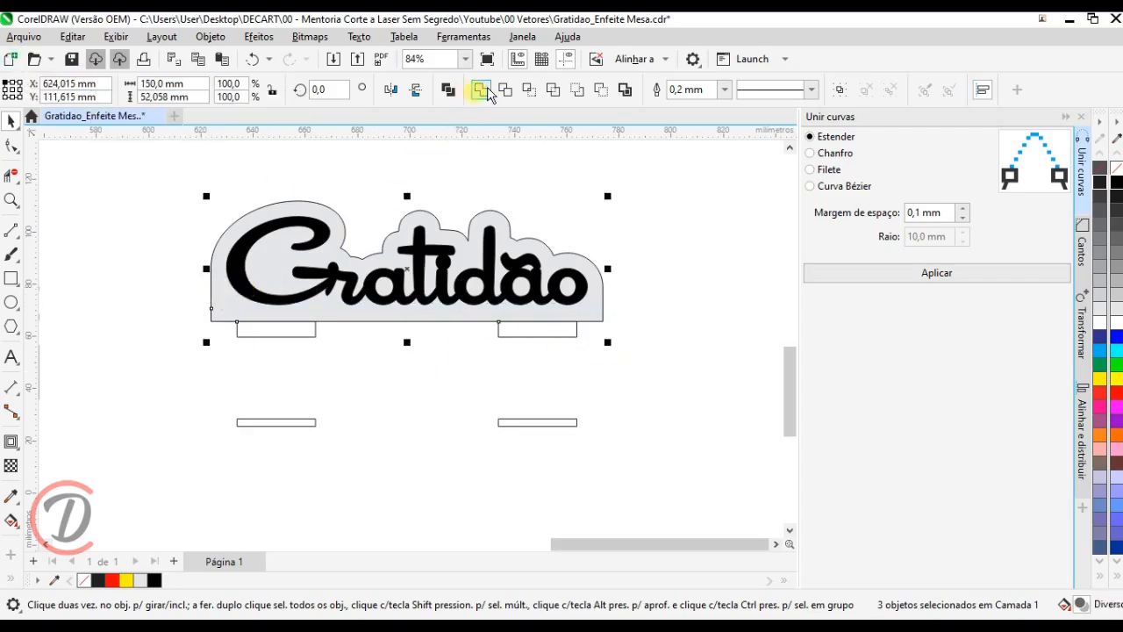
{"action": "left_click", "coordinate": [481, 90]}
{"action": "left_click", "coordinate": [71, 360]}
Step: Set the reference point to the centre and narrow each slot rectangle to 29.8 mm wide
{"action": "left_click_drag", "start_coordinate": [333, 430], "coordinate": [328, 378]}
{"action": "scroll", "coordinate": [328, 379], "scroll_direction": "up", "scroll_amount": 1}
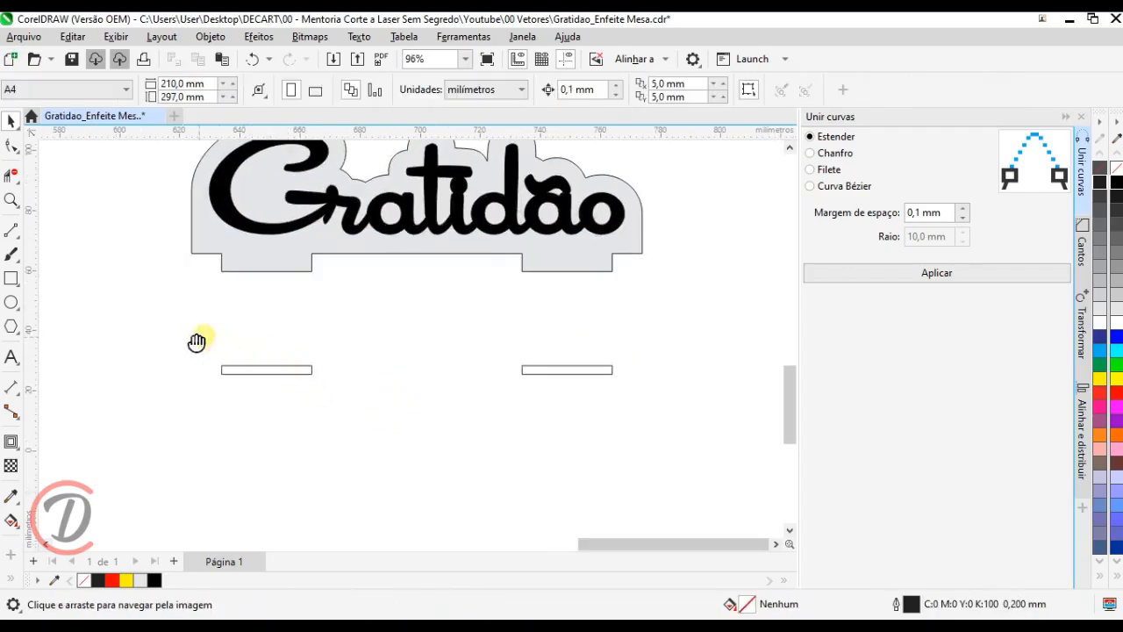
{"action": "left_click_drag", "start_coordinate": [198, 337], "coordinate": [383, 437]}
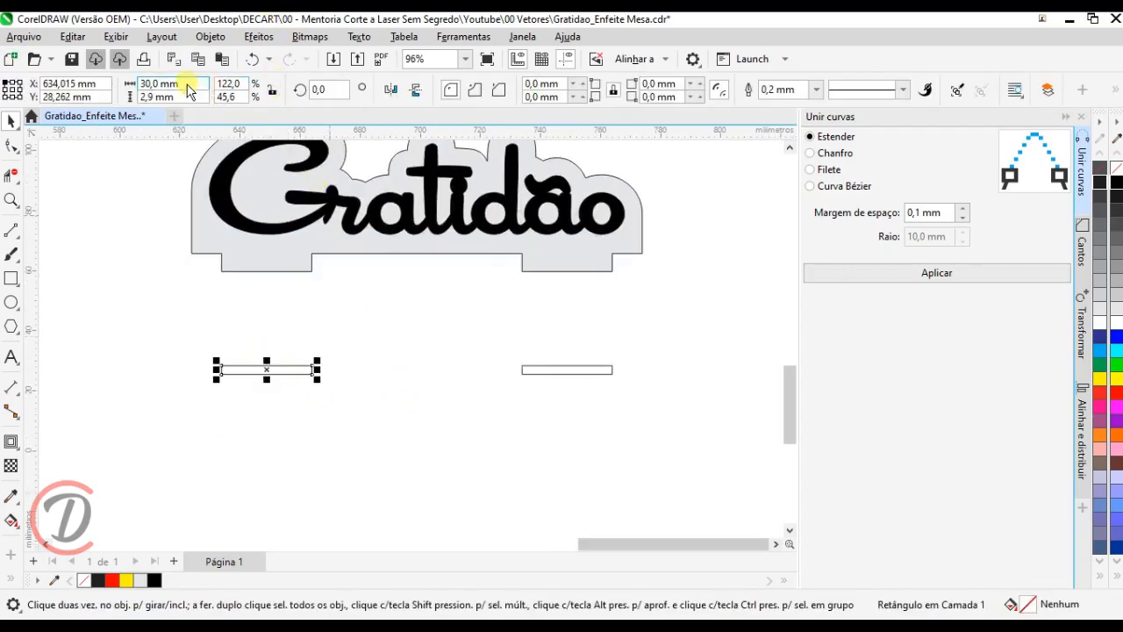
{"action": "left_click", "coordinate": [14, 92]}
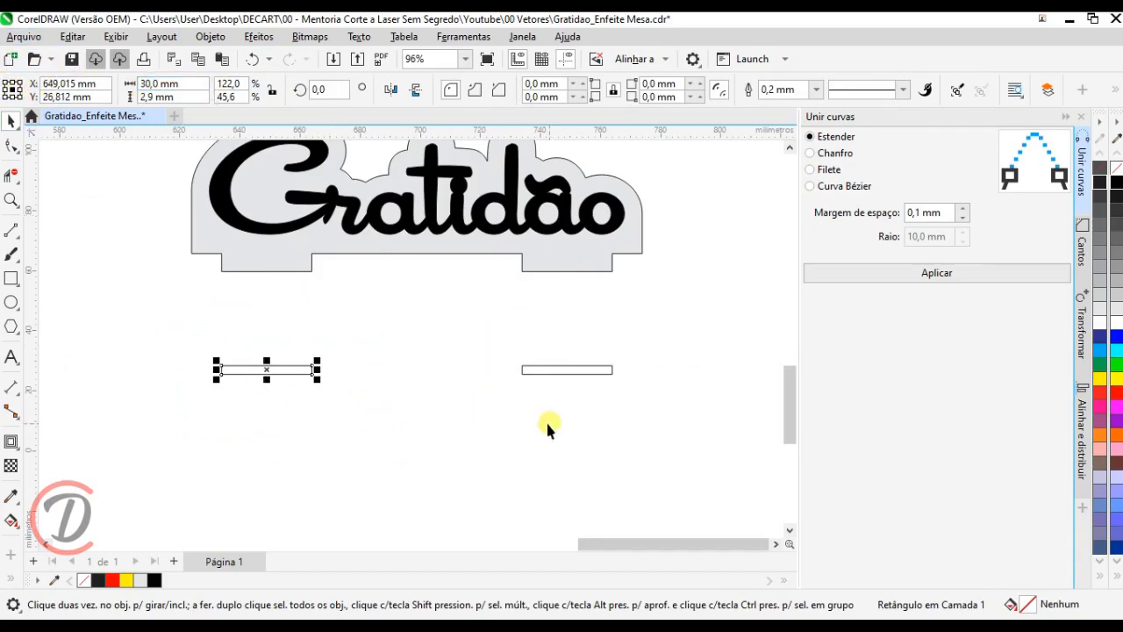
{"action": "middle_click", "coordinate": [413, 389]}
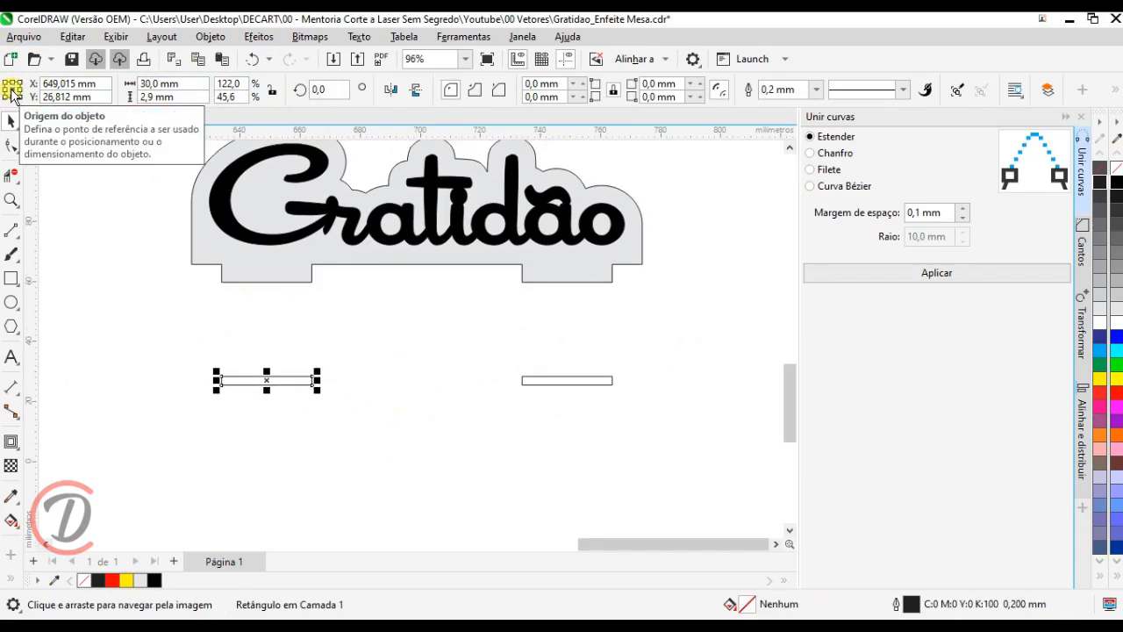
{"action": "left_click", "coordinate": [187, 83]}
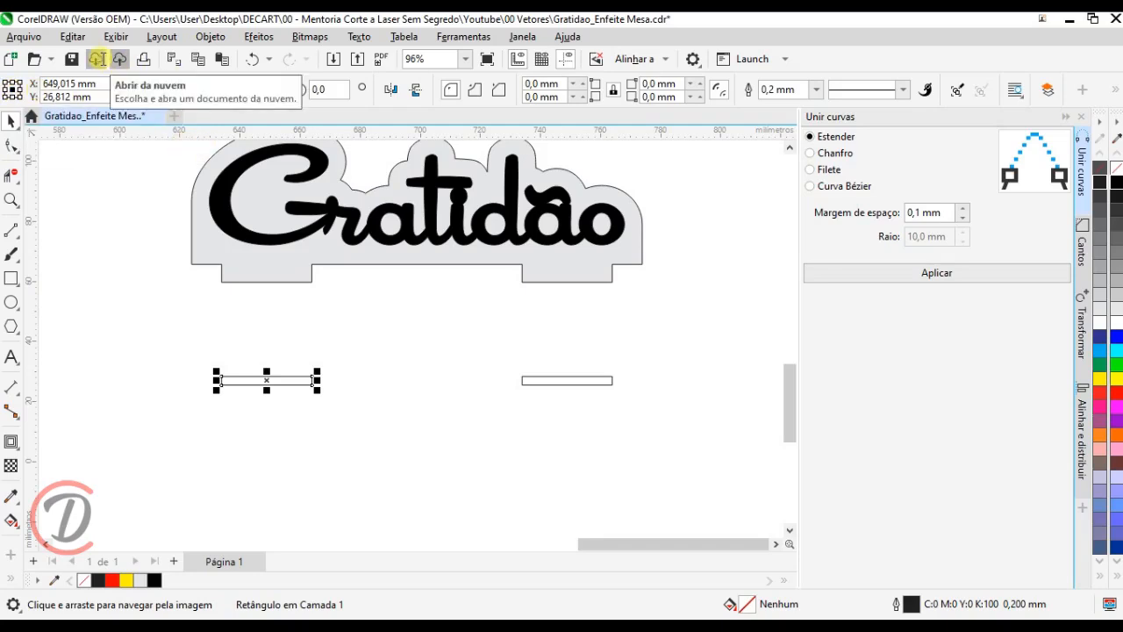
{"action": "key", "text": "Tab"}
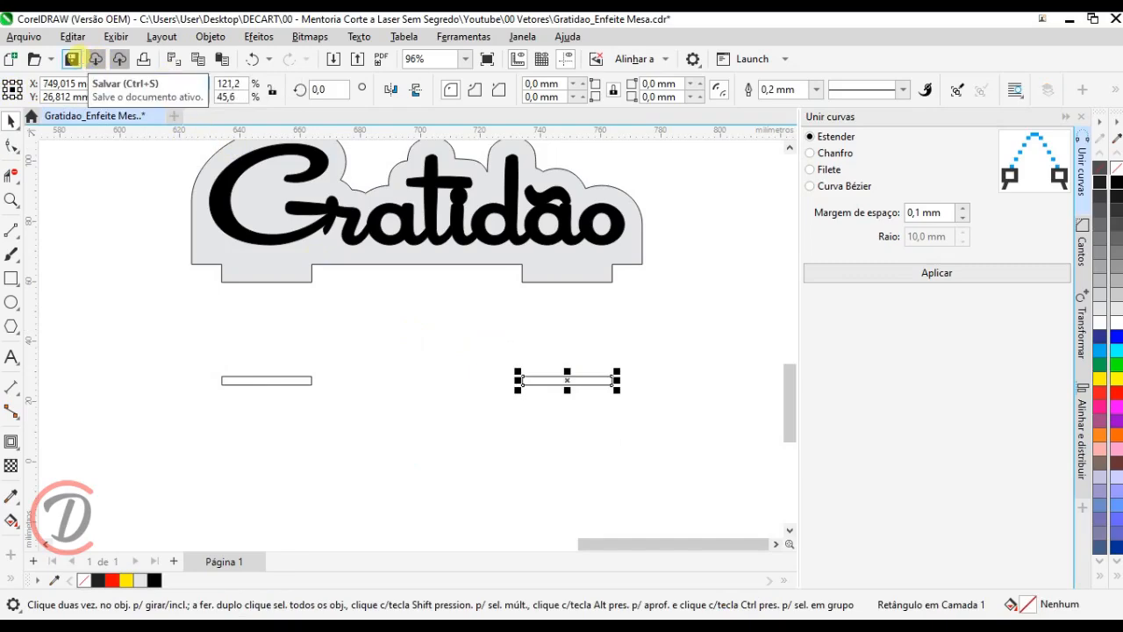
Step: Draw a base rectangle around the two slots and size it to 150 mm wide by 30 mm high
{"action": "key", "text": "F6"}
{"action": "left_click_drag", "start_coordinate": [188, 351], "coordinate": [642, 426]}
{"action": "left_click_drag", "start_coordinate": [198, 83], "coordinate": [9, 25]}
{"action": "type", "text": "150"}
{"action": "key", "text": "Tab"}
{"action": "type", "text": "30"}
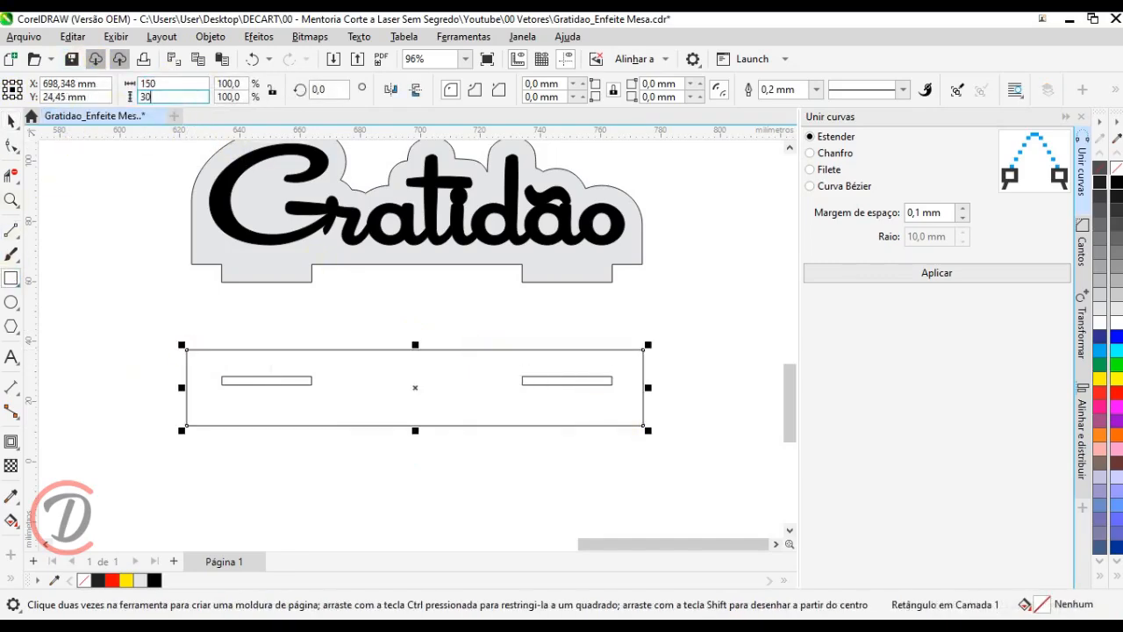
{"action": "key", "text": "Return"}
Step: Round all four corners of the base rectangle with a 5 mm radius
{"action": "left_click_drag", "start_coordinate": [562, 83], "coordinate": [323, 60]}
{"action": "type", "text": "5"}
{"action": "key", "text": "Return"}
{"action": "left_click", "coordinate": [12, 121]}
Step: Combine the two slots into one object and align it with the base rectangle on both horizontal and vertical centres
{"action": "left_click_drag", "start_coordinate": [143, 323], "coordinate": [216, 363]}
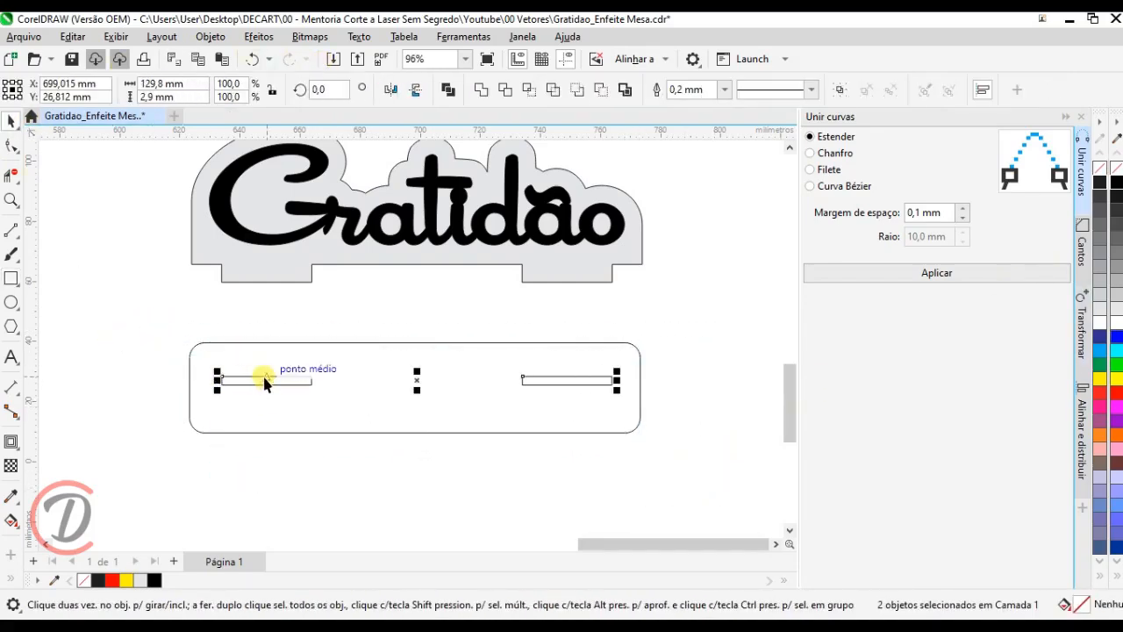
{"action": "right_click", "coordinate": [261, 377]}
{"action": "left_click", "coordinate": [323, 206]}
{"action": "left_click_drag", "start_coordinate": [690, 464], "coordinate": [138, 320]}
{"action": "left_click", "coordinate": [1081, 430]}
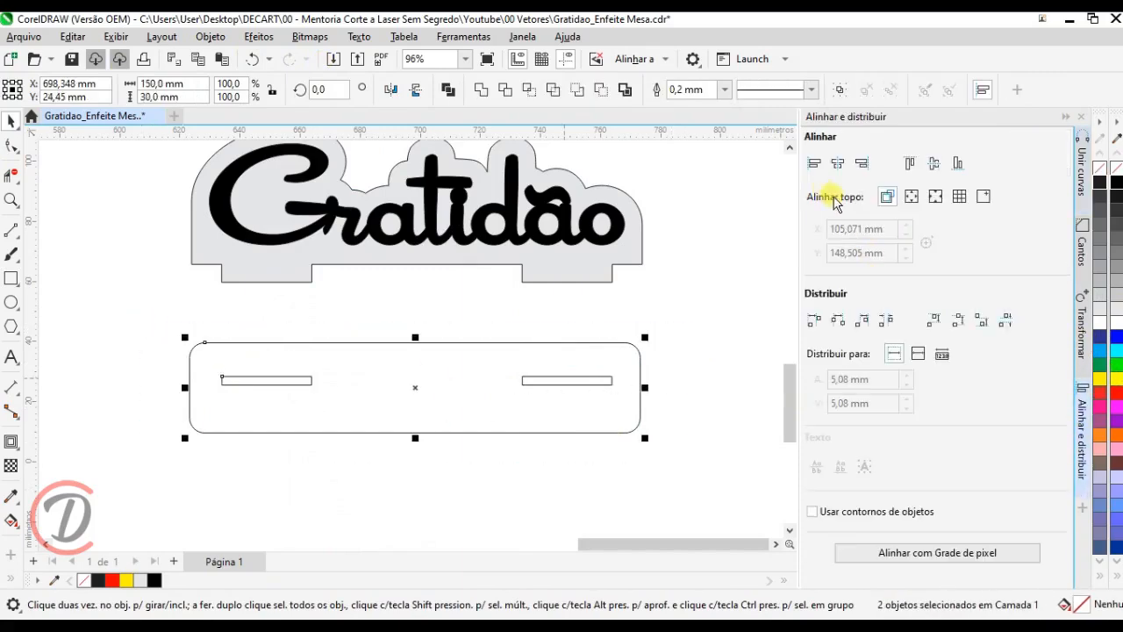
{"action": "left_click", "coordinate": [836, 164]}
{"action": "left_click", "coordinate": [933, 164]}
{"action": "left_click_drag", "start_coordinate": [691, 452], "coordinate": [149, 314]}
{"action": "right_click", "coordinate": [308, 371]}
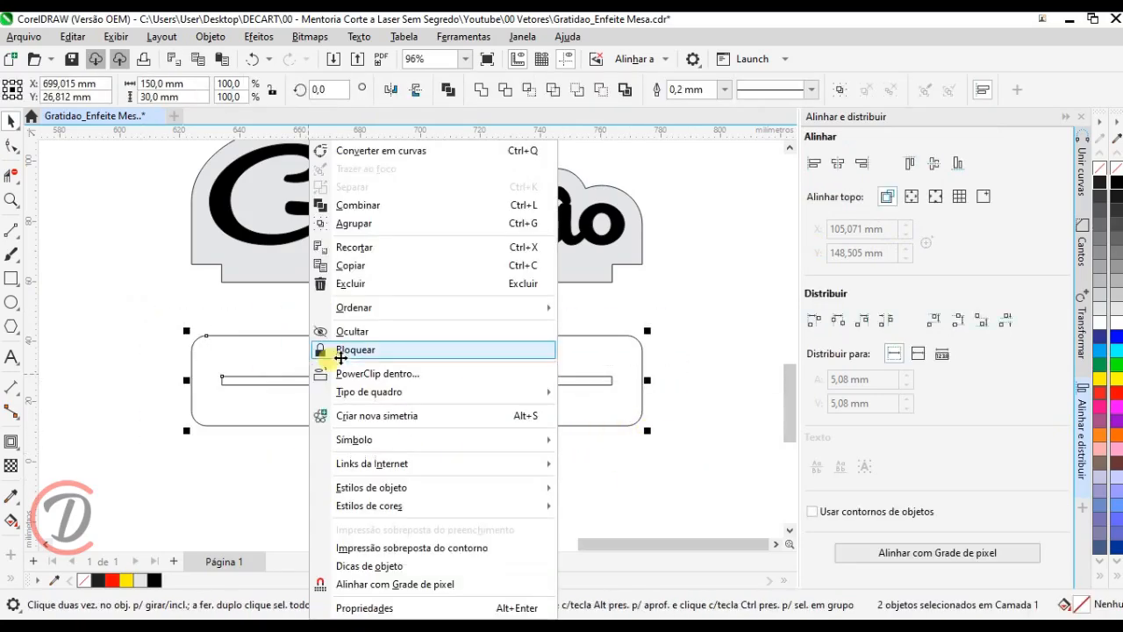
{"action": "left_click", "coordinate": [93, 322]}
Step: Duplicate the base plate with its slots straight below, and combine the upper plate's outline with its slots
{"action": "scroll", "coordinate": [166, 303], "scroll_direction": "down", "scroll_amount": 1}
{"action": "left_click_drag", "start_coordinate": [476, 428], "coordinate": [558, 429]}
{"action": "left_click_drag", "start_coordinate": [420, 374], "coordinate": [419, 482]}
{"action": "left_click_drag", "start_coordinate": [138, 315], "coordinate": [138, 316]}
{"action": "right_click", "coordinate": [361, 354]}
{"action": "left_click", "coordinate": [458, 204]}
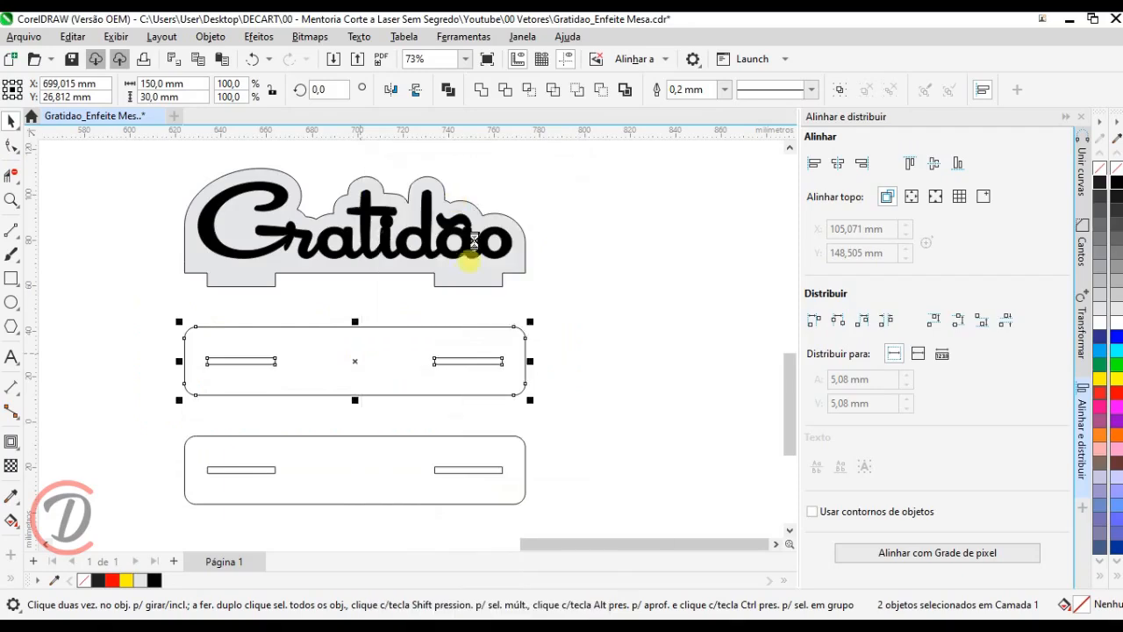
Step: Enlarge the lower plate's outline to 160 by 40 mm and set its corner radius to 10 mm
{"action": "scroll", "coordinate": [473, 241], "scroll_direction": "down", "scroll_amount": 2}
{"action": "left_click", "coordinate": [634, 392]}
{"action": "scroll", "coordinate": [267, 329], "scroll_direction": "up", "scroll_amount": 1}
{"action": "key", "text": "ctrl+z"}
{"action": "left_click", "coordinate": [140, 367]}
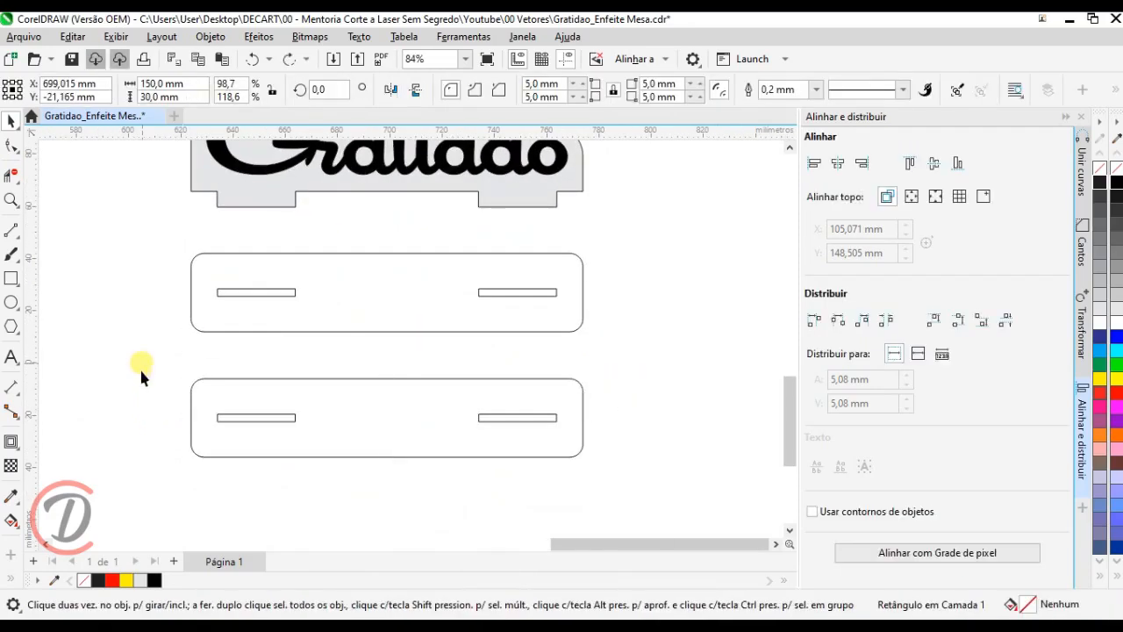
{"action": "left_click", "coordinate": [364, 427]}
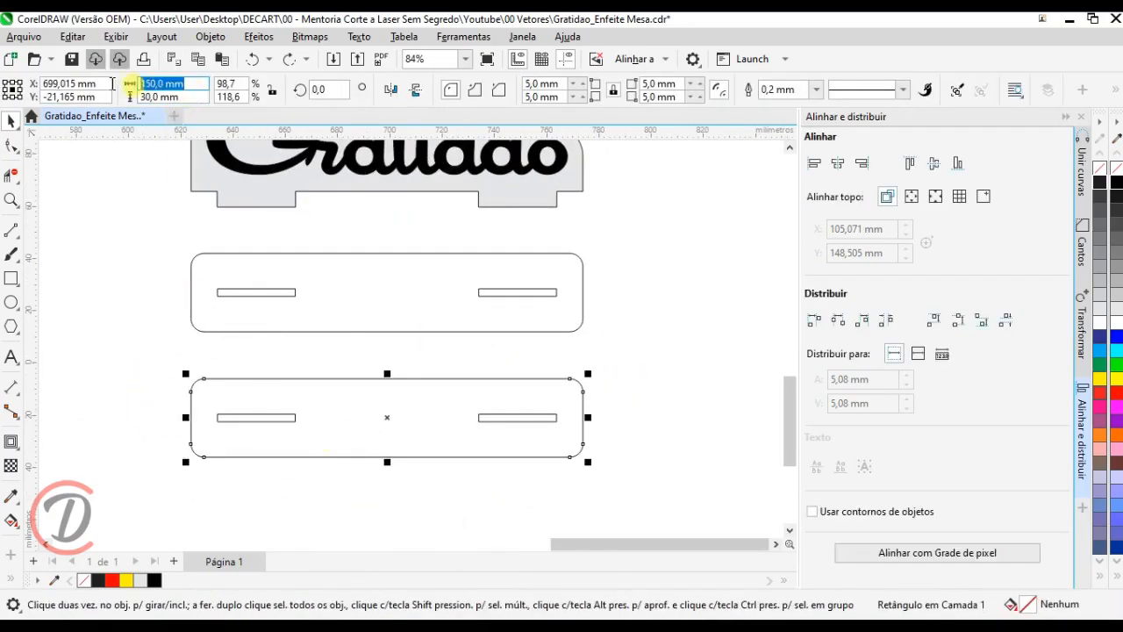
{"action": "key", "text": "Tab"}
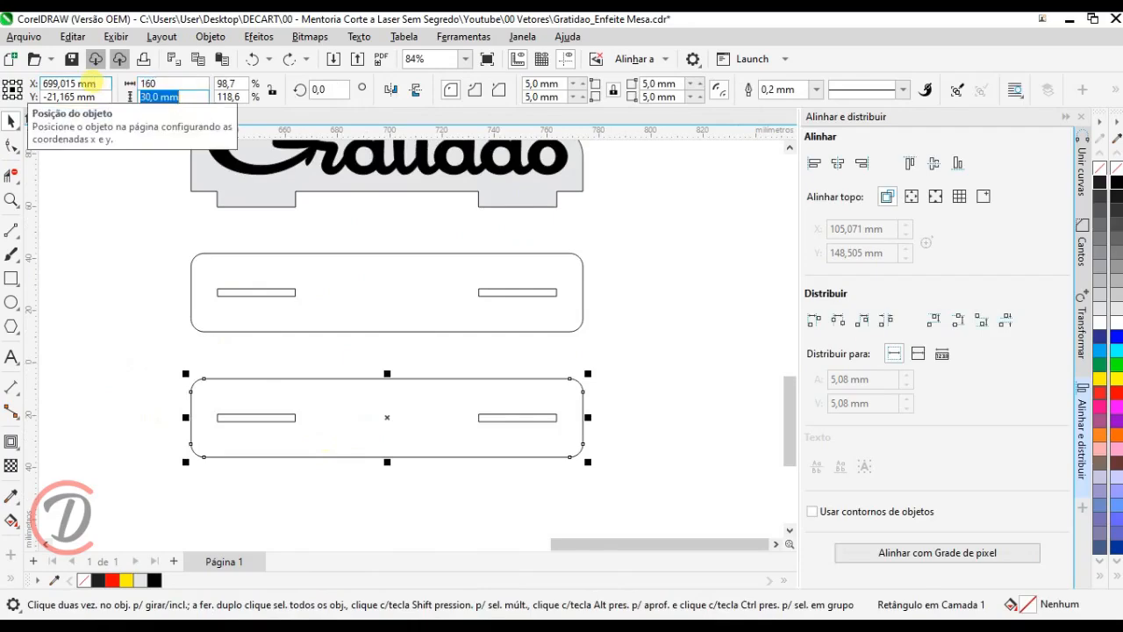
{"action": "key", "text": "Return"}
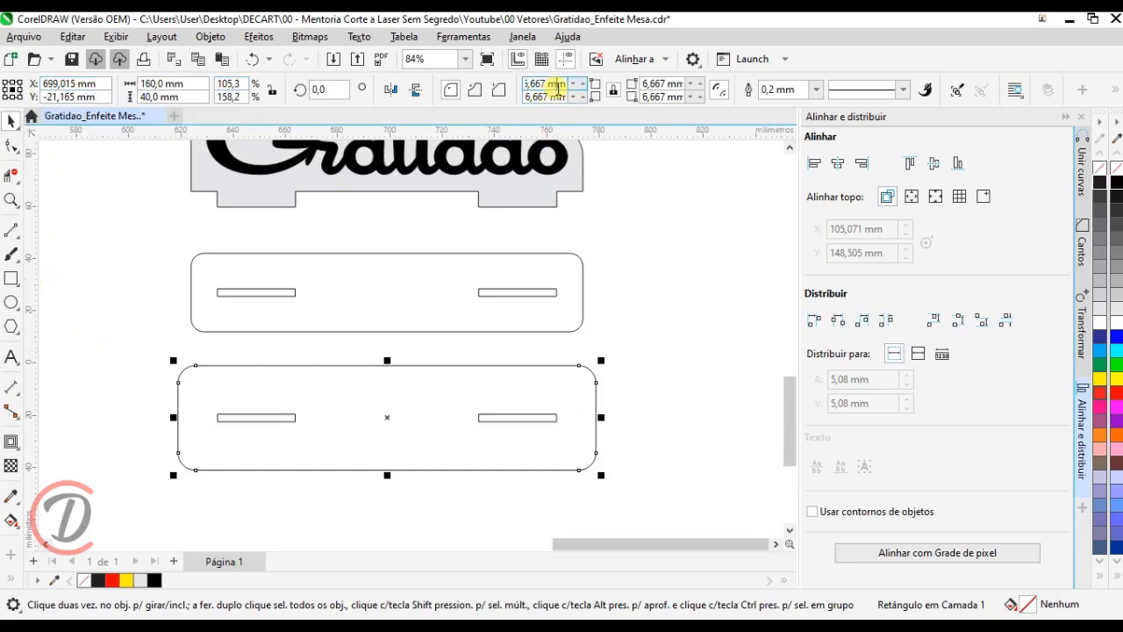
{"action": "type", "text": "10"}
{"action": "key", "text": "Return"}
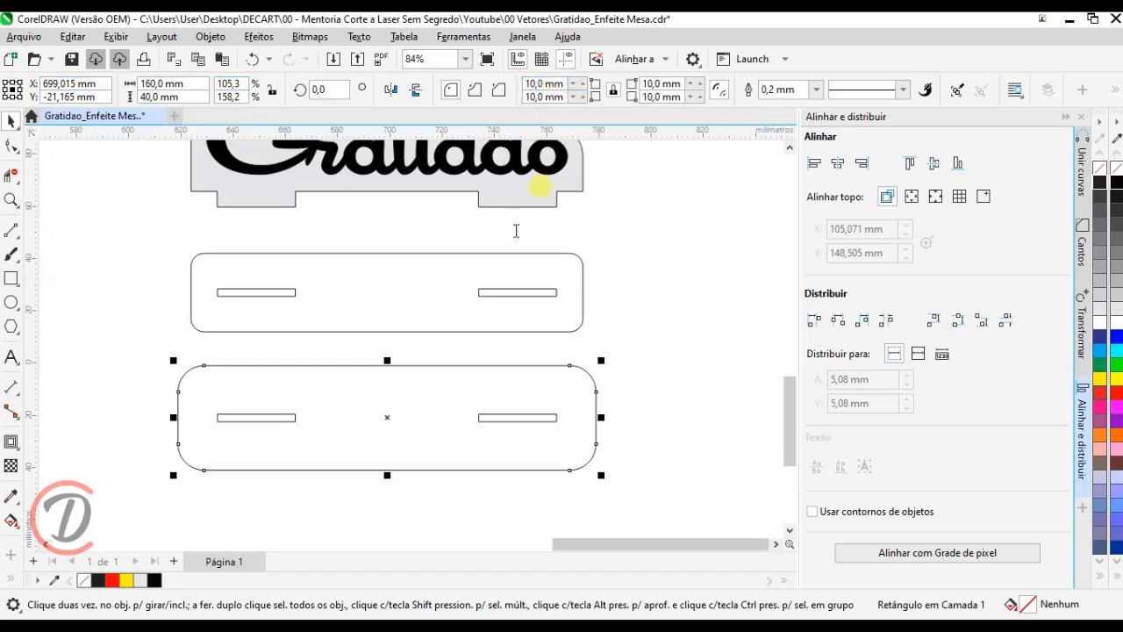
Step: Combine the lower plate's outline with its two slots into a single curve
{"action": "left_click_drag", "start_coordinate": [133, 343], "coordinate": [646, 504]}
{"action": "right_click", "coordinate": [561, 443]}
{"action": "left_click", "coordinate": [645, 208]}
{"action": "left_click", "coordinate": [654, 314]}
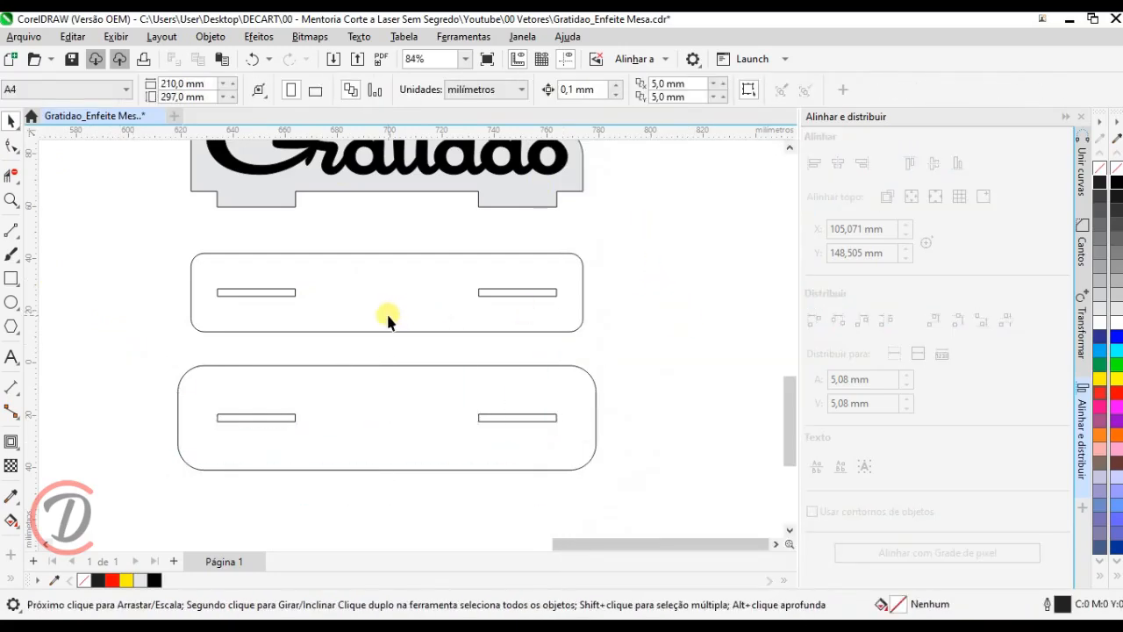
Step: Fill the lower base plate with black and the upper base plate with 10% black
{"action": "scroll", "coordinate": [386, 322], "scroll_direction": "up", "scroll_amount": 1}
{"action": "left_click", "coordinate": [386, 446]}
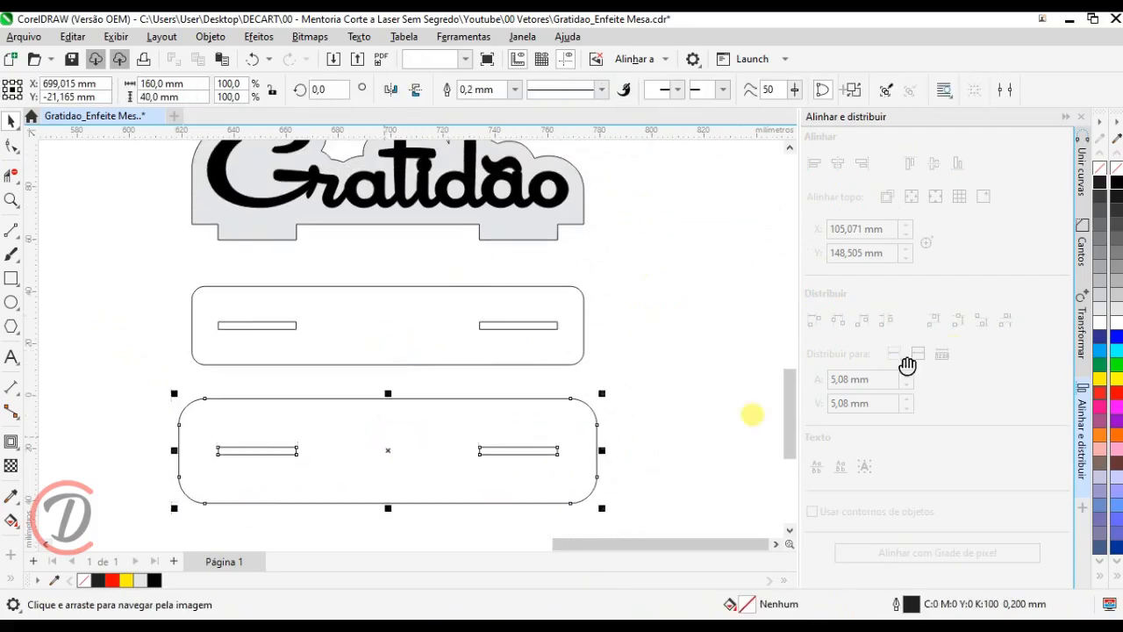
{"action": "left_click", "coordinate": [1104, 186]}
{"action": "left_click", "coordinate": [536, 326]}
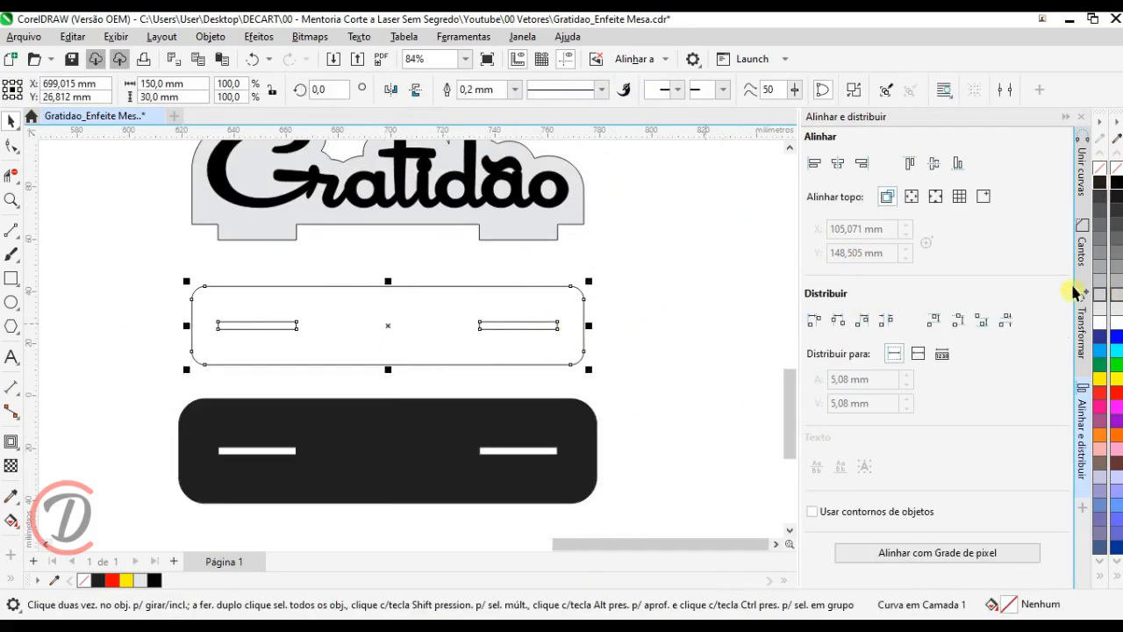
{"action": "left_click", "coordinate": [1102, 312]}
{"action": "left_click", "coordinate": [612, 333]}
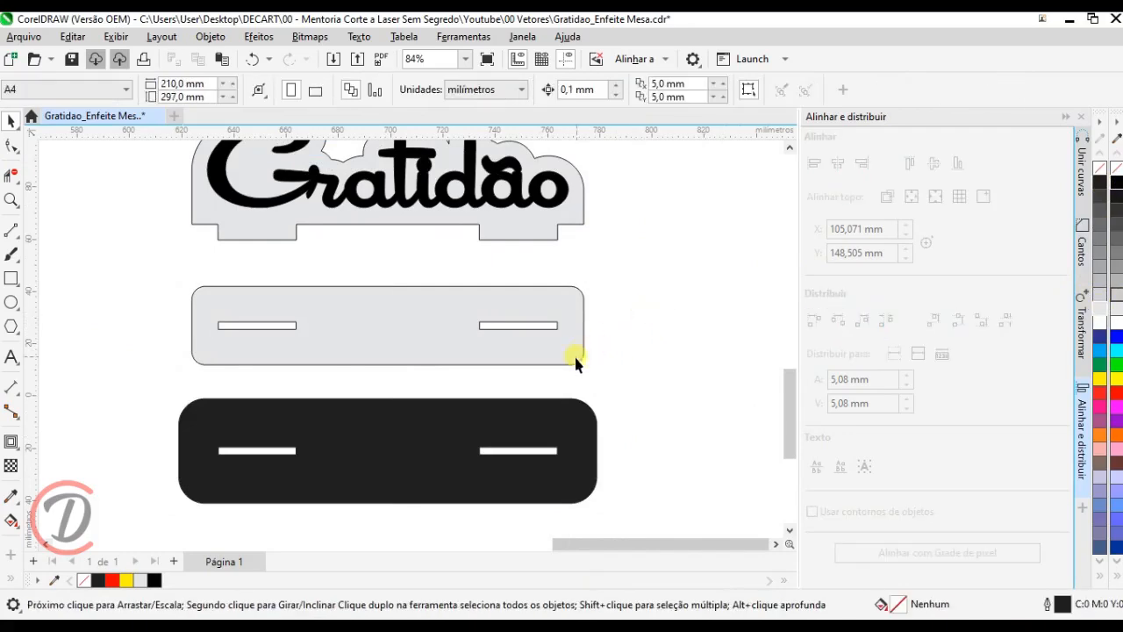
Step: Move the light grey plate down over the black plate so their slots coincide, and order it in front
{"action": "left_click", "coordinate": [562, 366]}
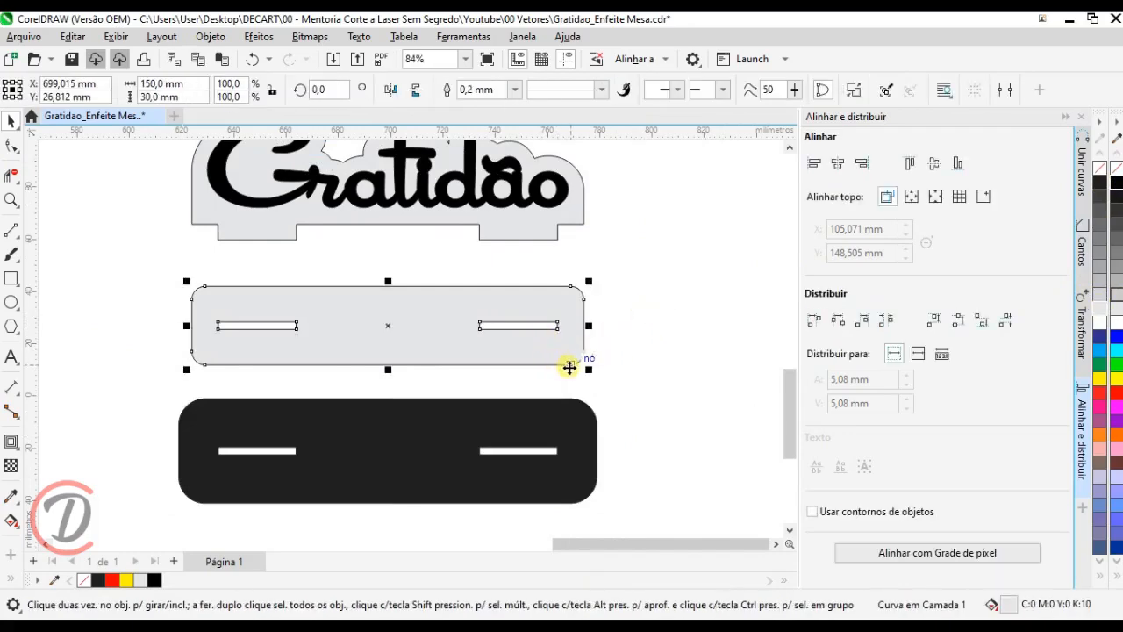
{"action": "left_click_drag", "start_coordinate": [558, 336], "coordinate": [556, 451]}
{"action": "right_click", "coordinate": [548, 413]}
{"action": "mouse_move", "coordinate": [697, 267]}
{"action": "left_click", "coordinate": [820, 288]}
Step: Move the two stacked base plates together up to just beneath the silhouette's tabs
{"action": "left_click_drag", "start_coordinate": [624, 529], "coordinate": [79, 309]}
{"action": "left_click_drag", "start_coordinate": [202, 325], "coordinate": [209, 388]}
{"action": "left_click_drag", "start_coordinate": [280, 461], "coordinate": [275, 336]}
{"action": "left_click", "coordinate": [631, 326]}
{"action": "scroll", "coordinate": [463, 258], "scroll_direction": "up", "scroll_amount": 1}
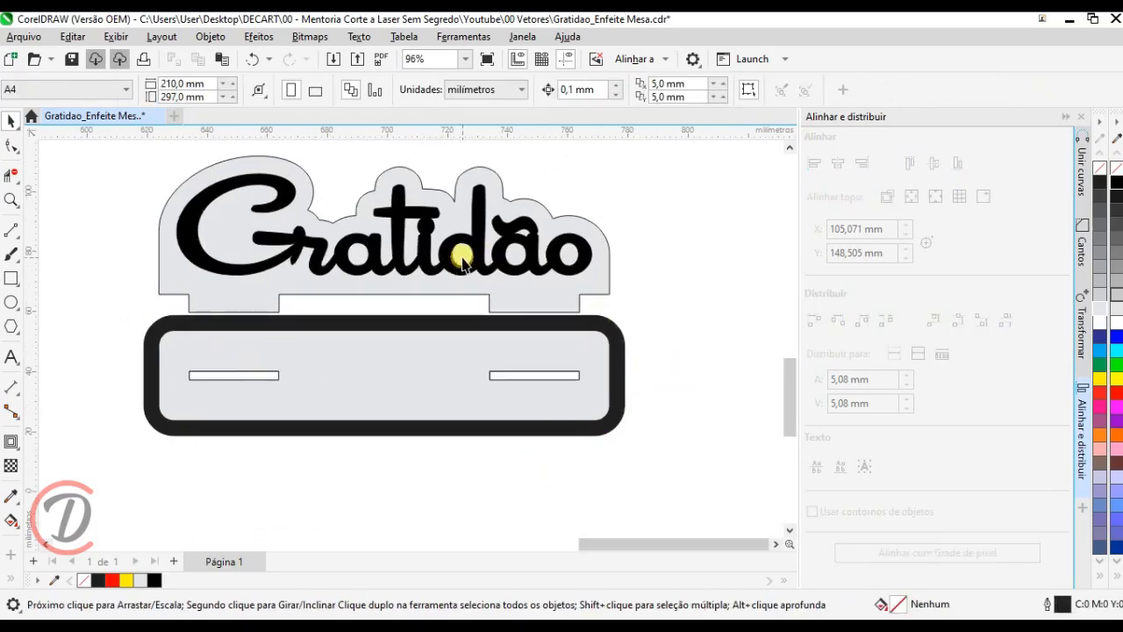
Step: Examine the word, its tabbed silhouette and the stacked slotted base plates as an assembled ornament
{"action": "left_click_drag", "start_coordinate": [460, 267], "coordinate": [457, 314]}
{"action": "scroll", "coordinate": [554, 256], "scroll_direction": "down", "scroll_amount": 1}
{"action": "scroll", "coordinate": [263, 269], "scroll_direction": "up", "scroll_amount": 1}
{"action": "scroll", "coordinate": [262, 269], "scroll_direction": "down", "scroll_amount": 1}
{"action": "scroll", "coordinate": [130, 289], "scroll_direction": "up", "scroll_amount": 1}
{"action": "scroll", "coordinate": [321, 296], "scroll_direction": "up", "scroll_amount": 1}
{"action": "scroll", "coordinate": [251, 325], "scroll_direction": "up", "scroll_amount": 1}
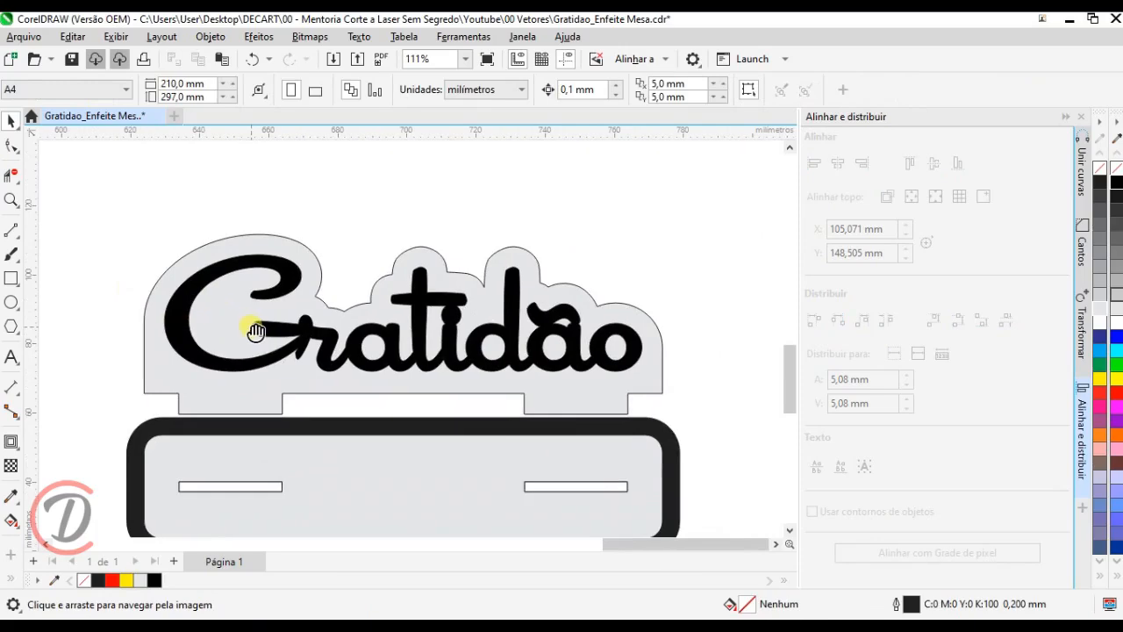
{"action": "scroll", "coordinate": [301, 288], "scroll_direction": "down", "scroll_amount": 1}
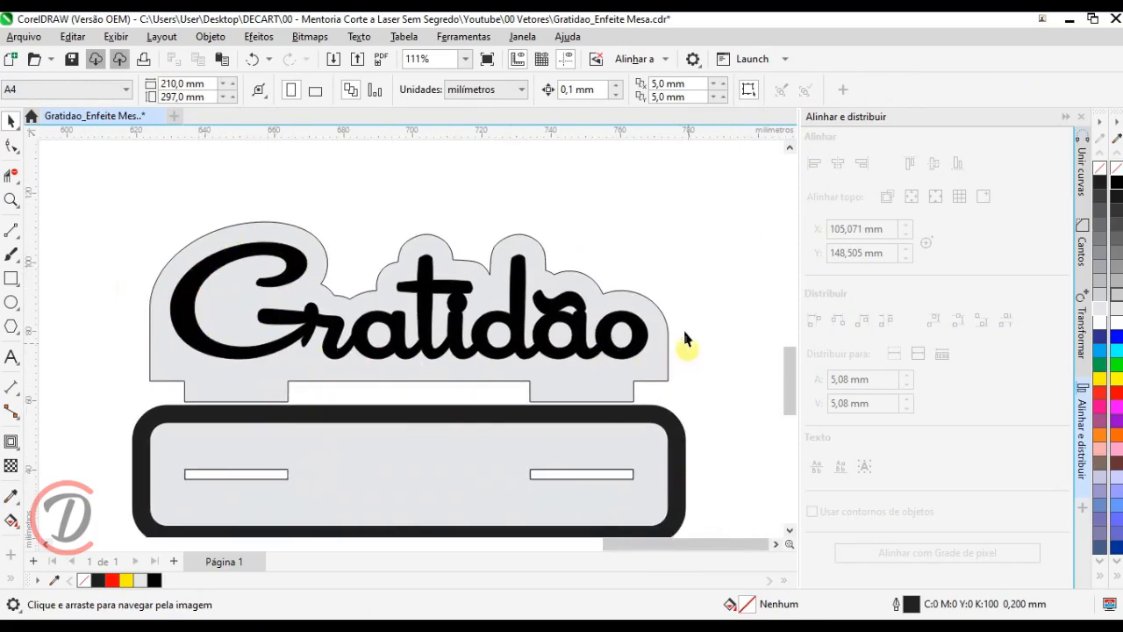
{"action": "left_click_drag", "start_coordinate": [380, 301], "coordinate": [383, 318]}
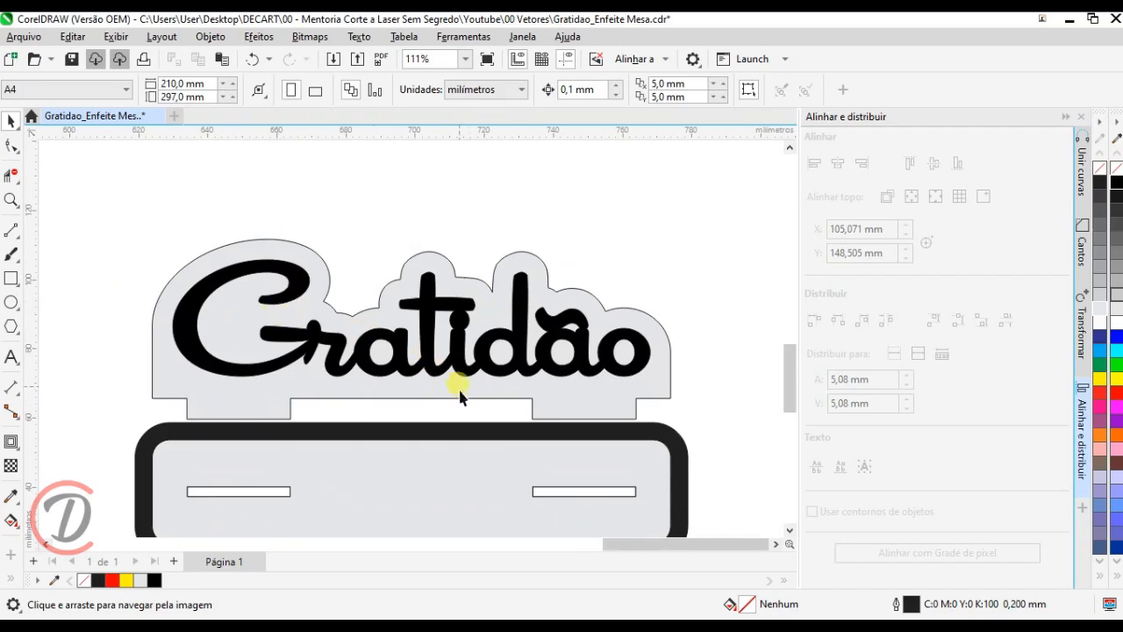
{"action": "scroll", "coordinate": [457, 389], "scroll_direction": "down", "scroll_amount": 1}
{"action": "left_click_drag", "start_coordinate": [421, 358], "coordinate": [414, 397]}
{"action": "scroll", "coordinate": [309, 321], "scroll_direction": "up", "scroll_amount": 1}
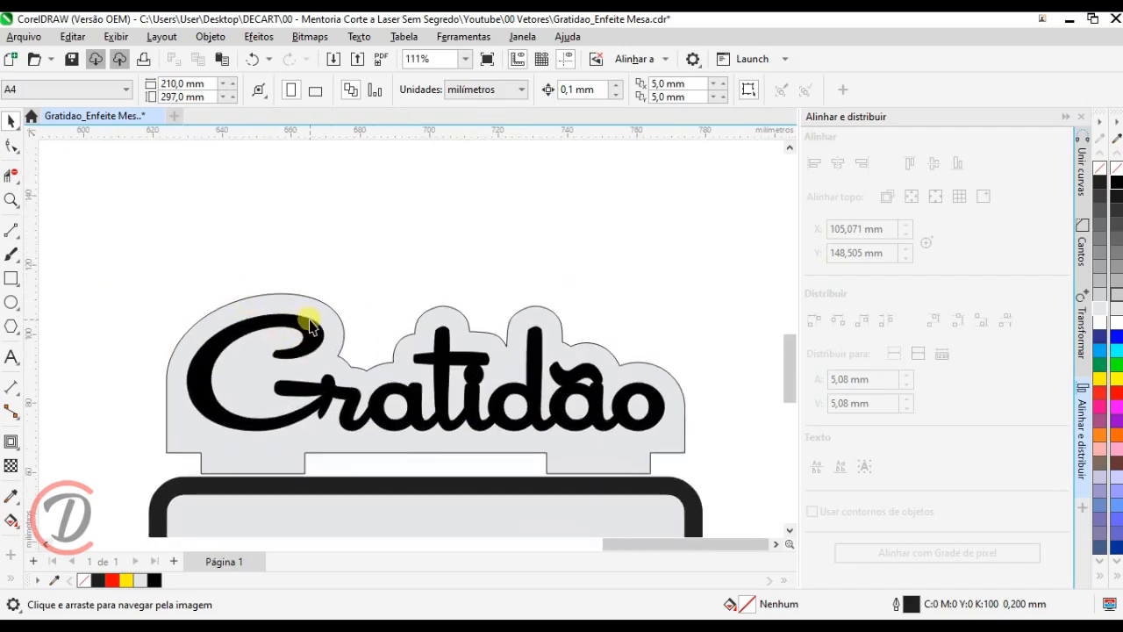
Step: Duplicate the black word Gratidão straight up above the silhouette
{"action": "left_click", "coordinate": [309, 326]}
{"action": "scroll", "coordinate": [311, 328], "scroll_direction": "down", "scroll_amount": 1}
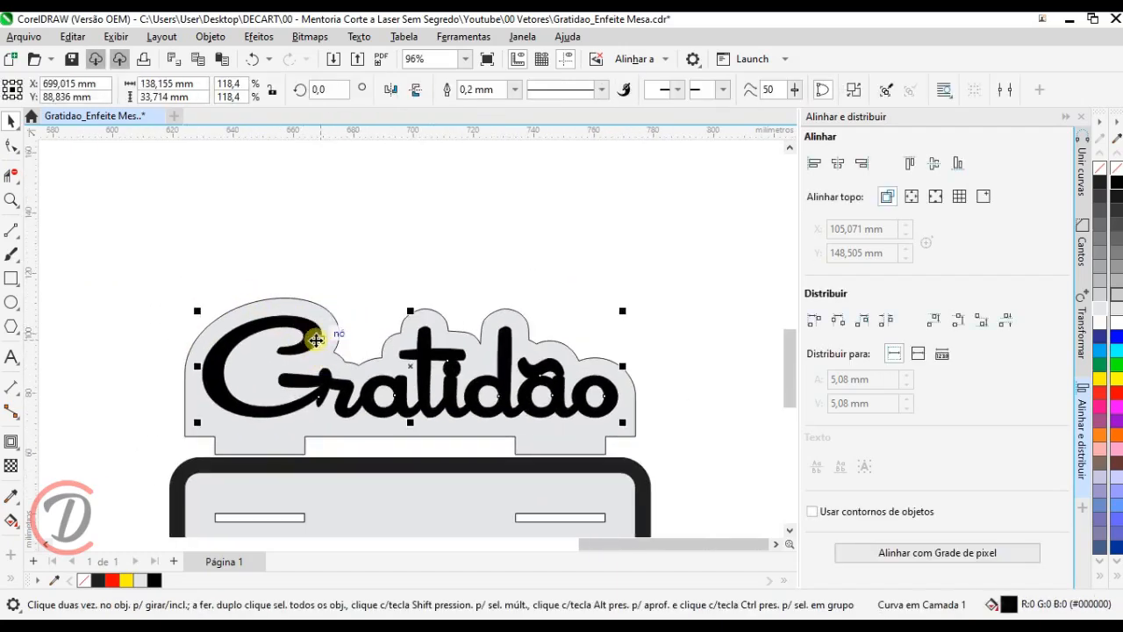
{"action": "left_click_drag", "start_coordinate": [316, 339], "coordinate": [318, 191]}
{"action": "key", "text": "Escape"}
Step: Break apart the word on the silhouette into separate curves and remove their fill, leaving outlines only
{"action": "left_click", "coordinate": [564, 383]}
{"action": "right_click", "coordinate": [558, 377]}
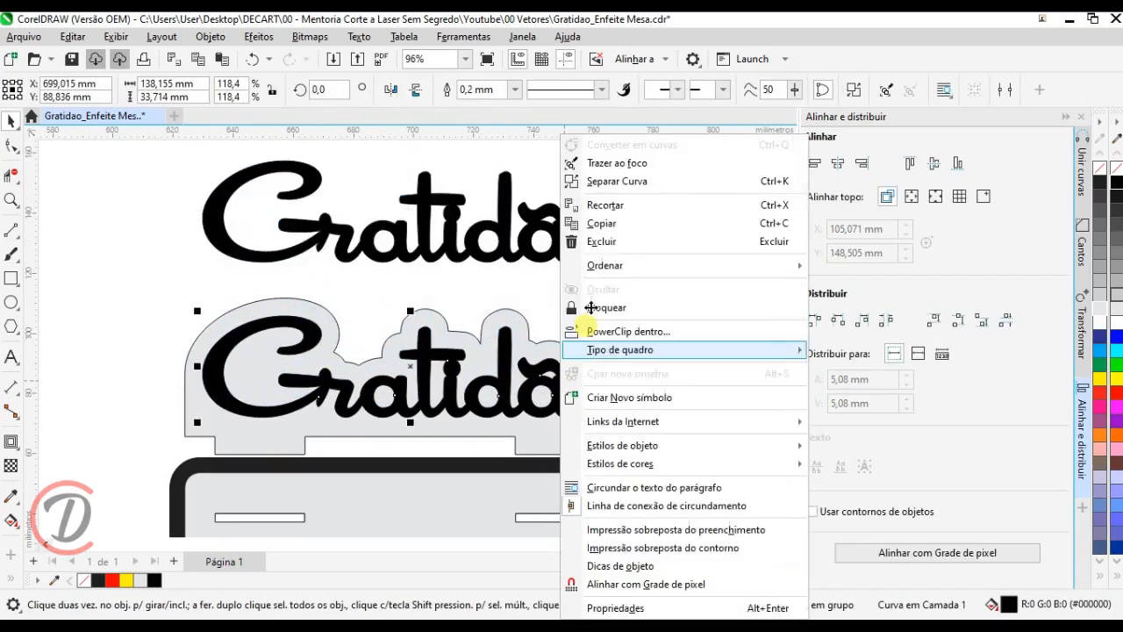
{"action": "left_click", "coordinate": [635, 184]}
{"action": "left_click", "coordinate": [1100, 167]}
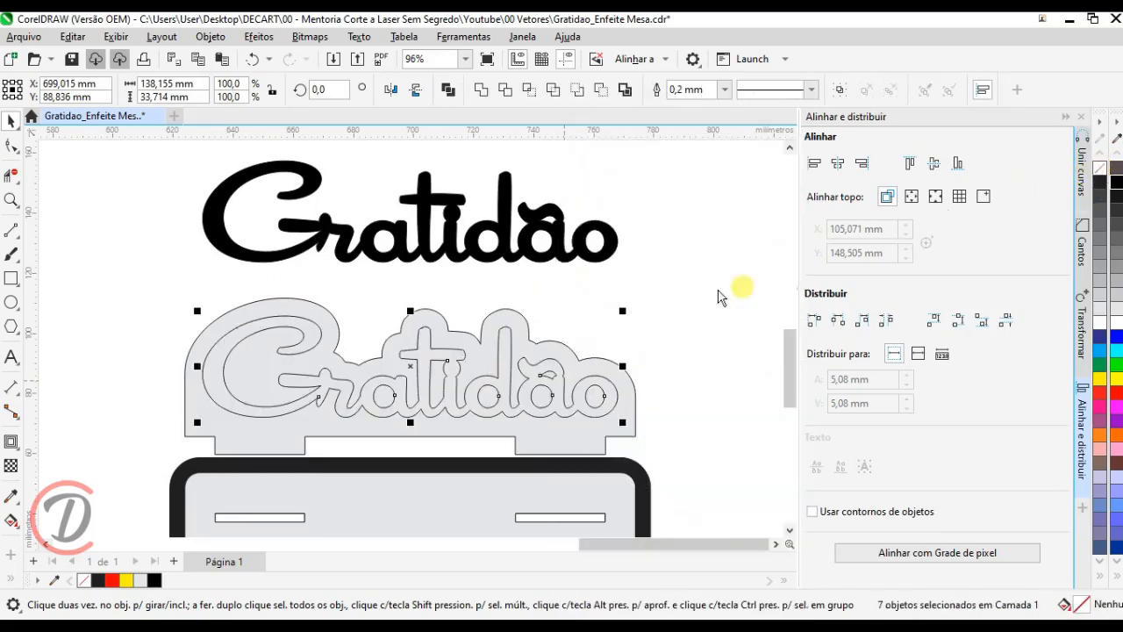
Step: Delete the inner curves of the letters in the word on the silhouette, leaving only its outer outline
{"action": "left_click", "coordinate": [211, 286]}
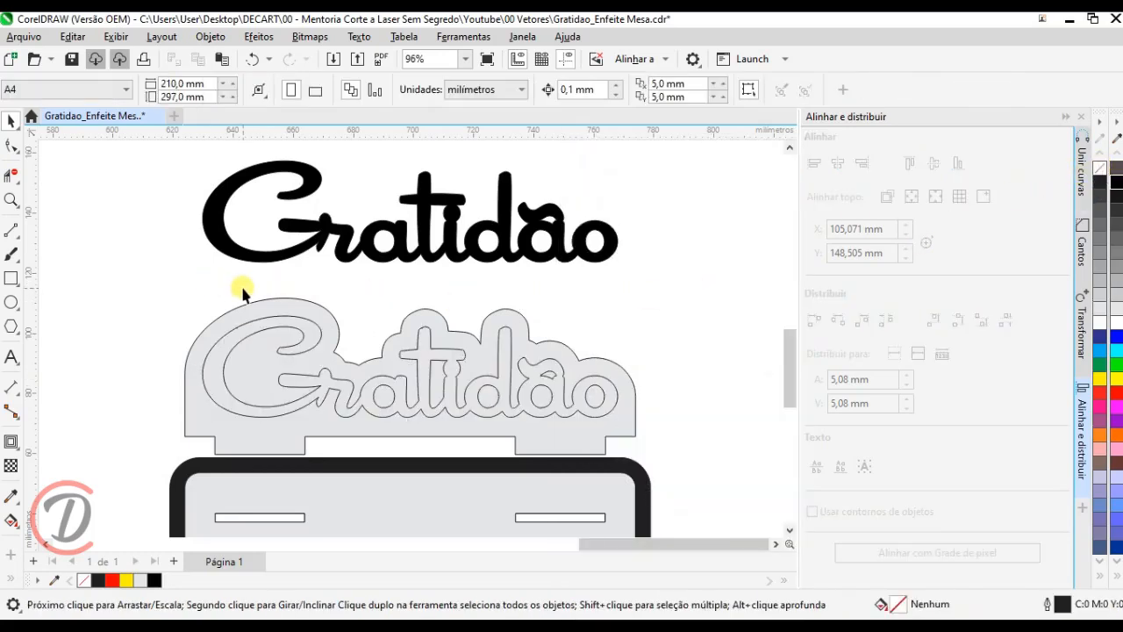
{"action": "left_click_drag", "start_coordinate": [445, 420], "coordinate": [605, 426]}
{"action": "scroll", "coordinate": [300, 352], "scroll_direction": "up", "scroll_amount": 2}
{"action": "left_click_drag", "start_coordinate": [264, 332], "coordinate": [249, 270]}
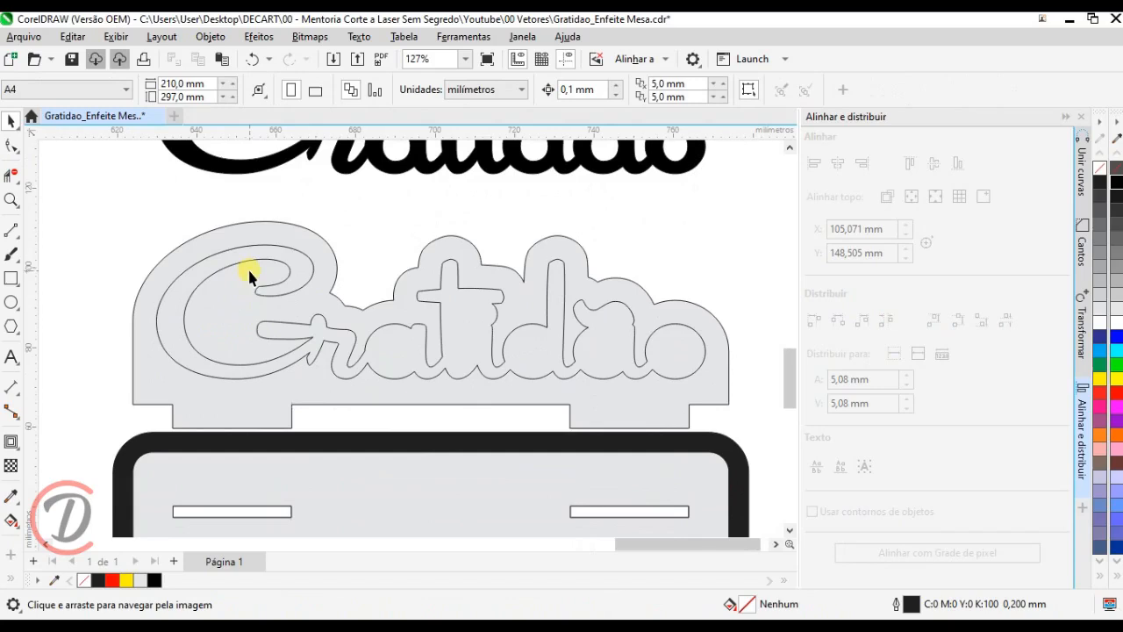
Step: Apply an inward contour with a 0,5 mm offset to the word's outer outline on the silhouette
{"action": "left_click", "coordinate": [12, 441]}
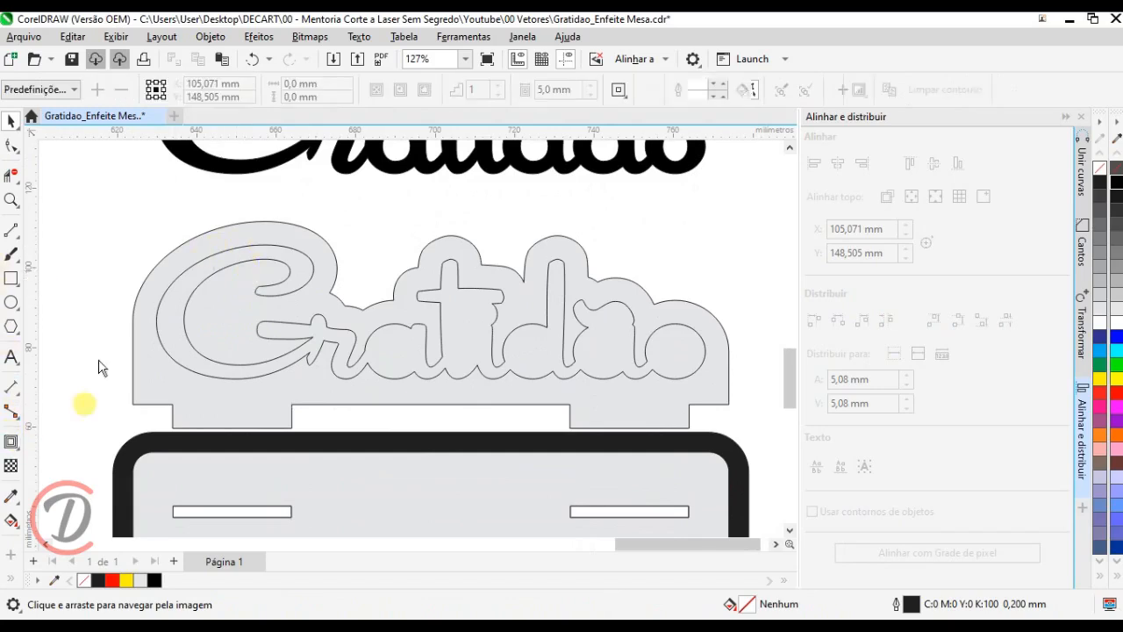
{"action": "left_click", "coordinate": [178, 282]}
{"action": "left_click", "coordinate": [400, 89]}
{"action": "left_click", "coordinate": [558, 90]}
{"action": "type", "text": "0,5"}
{"action": "key", "text": "Return"}
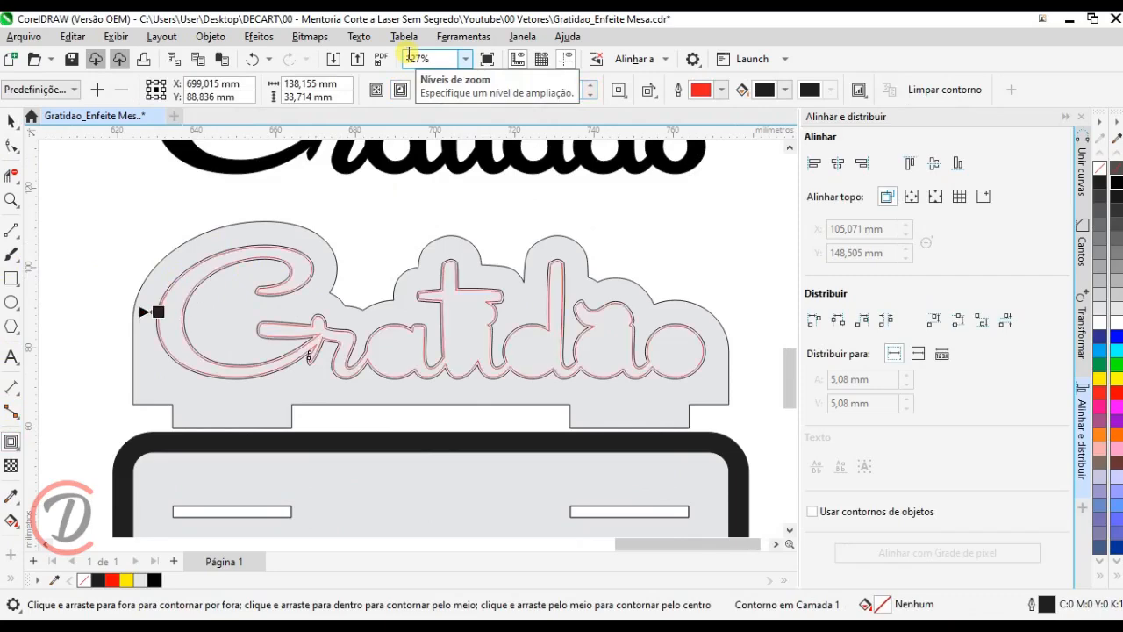
Step: Break the contour apart from the word and delete the original black outline, keeping the red inner curve
{"action": "left_click", "coordinate": [12, 122]}
{"action": "left_click", "coordinate": [78, 210]}
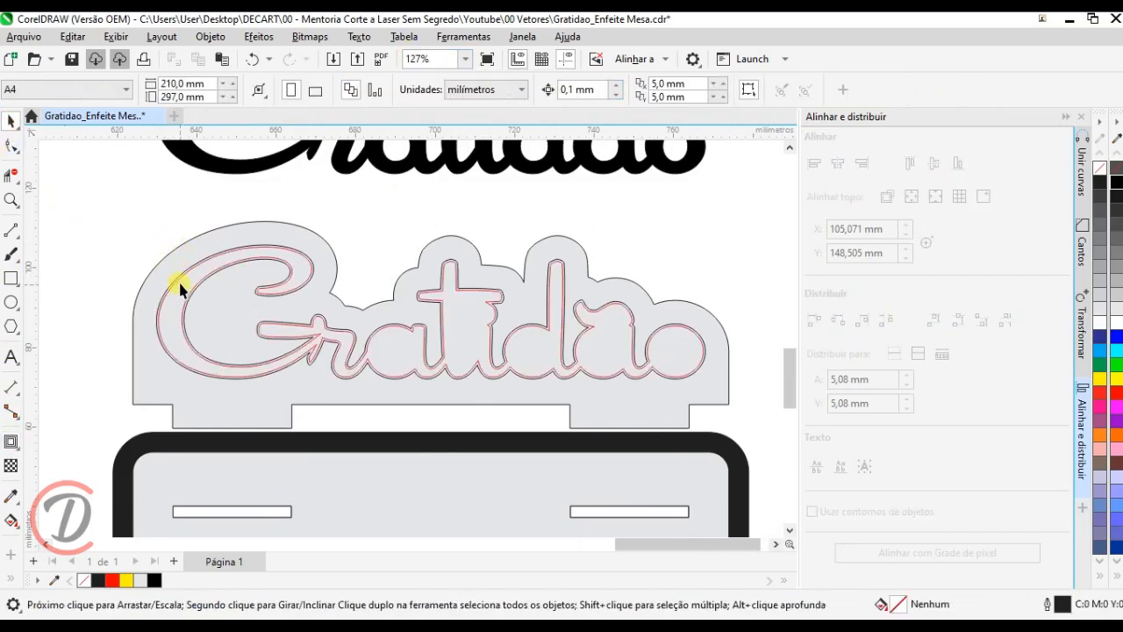
{"action": "right_click", "coordinate": [178, 282]}
{"action": "left_click", "coordinate": [209, 295]}
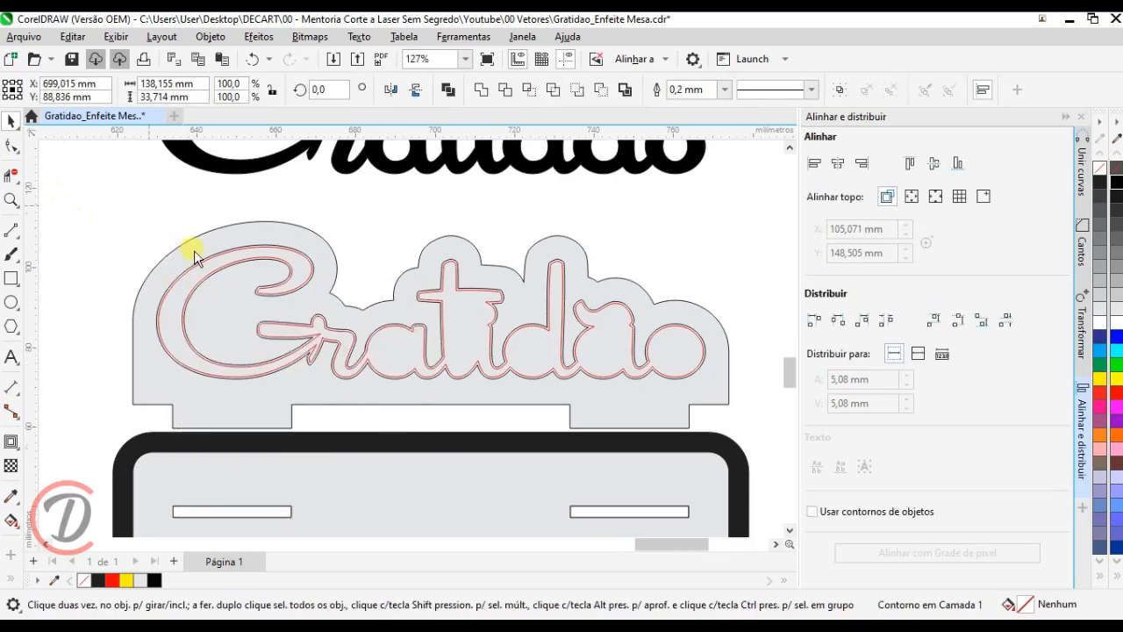
{"action": "scroll", "coordinate": [194, 255], "scroll_direction": "up", "scroll_amount": 3}
{"action": "left_click", "coordinate": [219, 281]}
{"action": "key", "text": "Delete"}
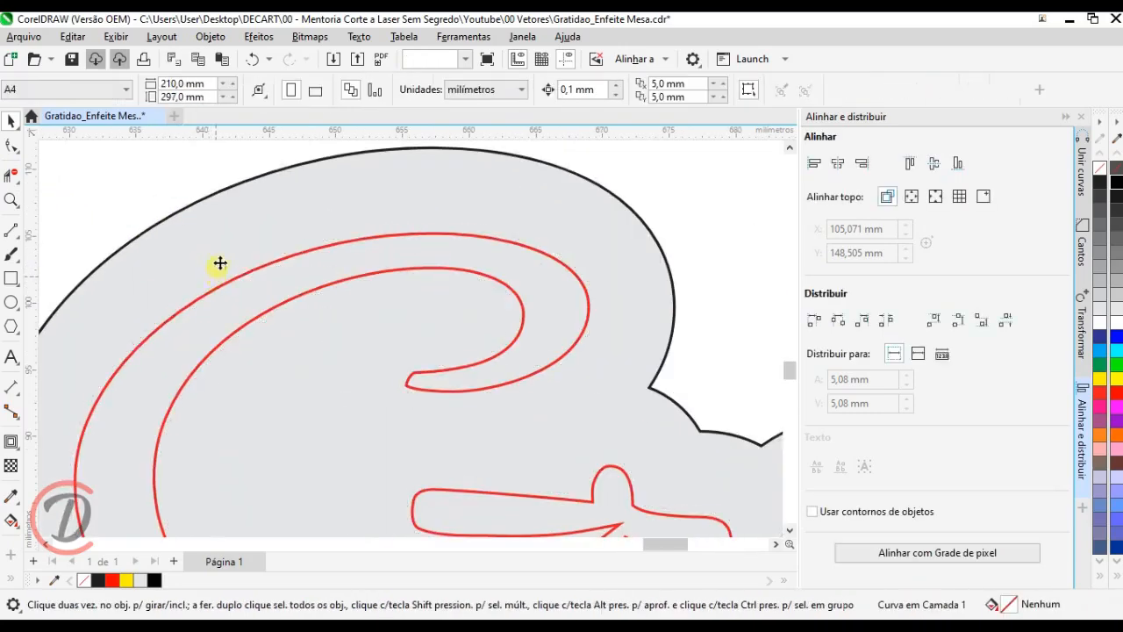
Step: Draw cutting lines across the red outline: about 24,7 mm at the G's outer curve, 12,5 mm at the t's tip, 17,2 mm at the final o
{"action": "scroll", "coordinate": [221, 263], "scroll_direction": "down", "scroll_amount": 2}
{"action": "left_click", "coordinate": [7, 232]}
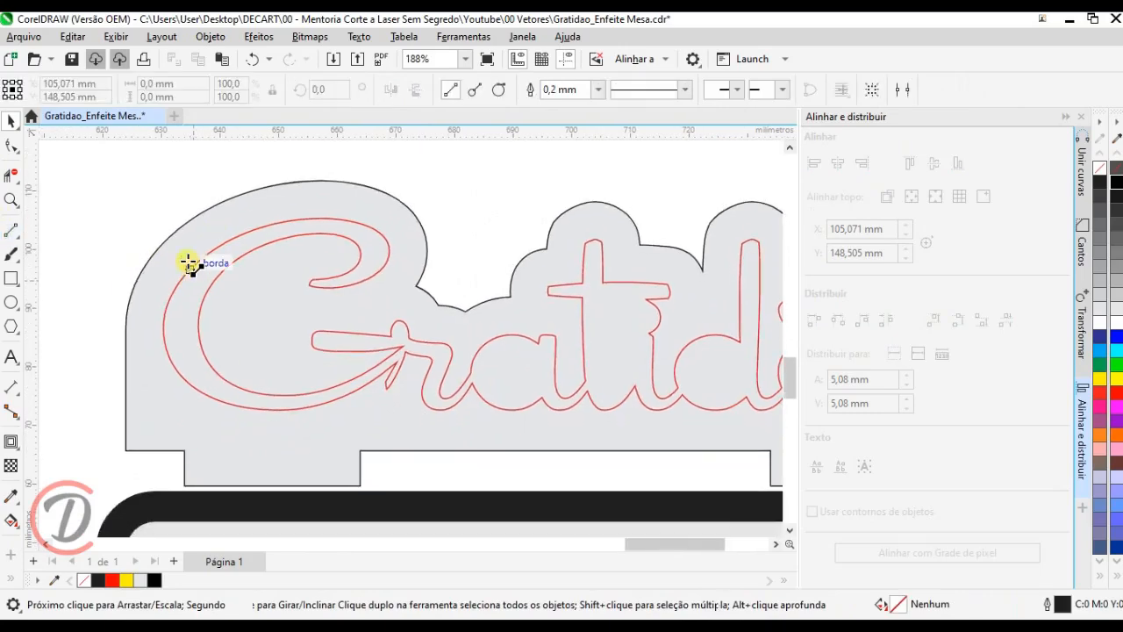
{"action": "left_click_drag", "start_coordinate": [182, 257], "coordinate": [179, 401]}
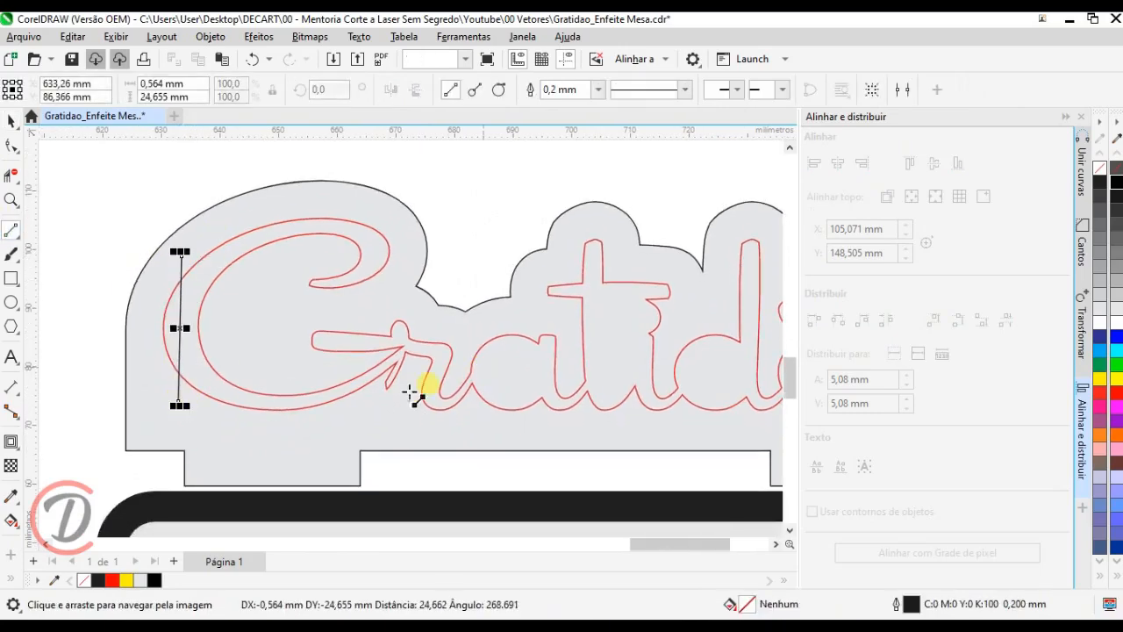
{"action": "scroll", "coordinate": [459, 311], "scroll_direction": "down", "scroll_amount": 2}
{"action": "scroll", "coordinate": [530, 288], "scroll_direction": "up", "scroll_amount": 2}
{"action": "left_click_drag", "start_coordinate": [466, 288], "coordinate": [548, 288]}
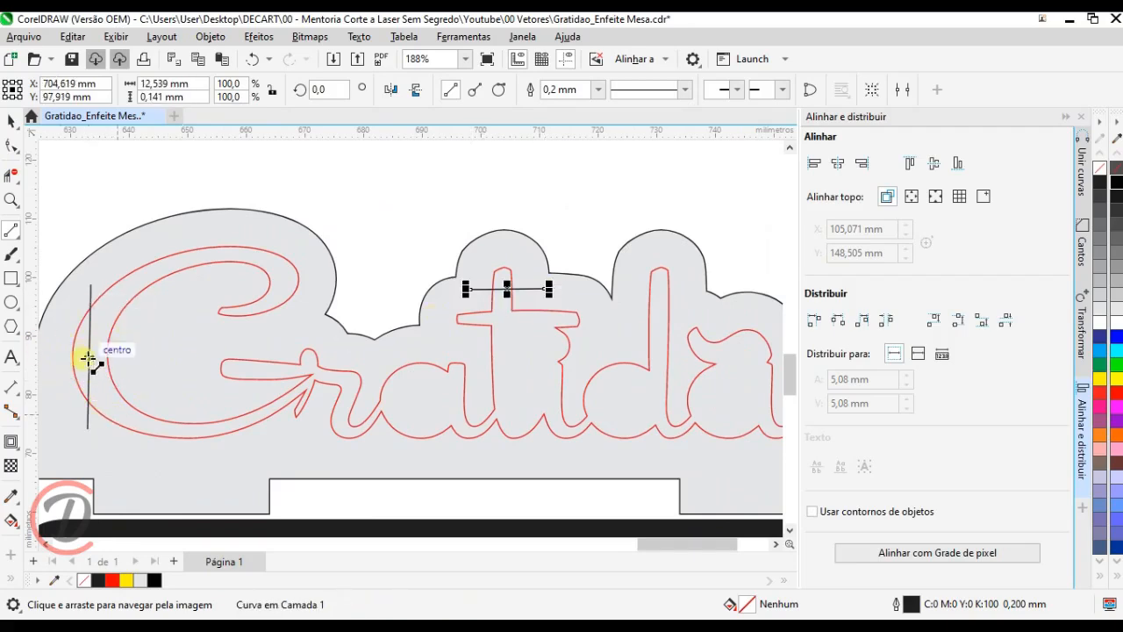
{"action": "left_click_drag", "start_coordinate": [550, 370], "coordinate": [404, 369]}
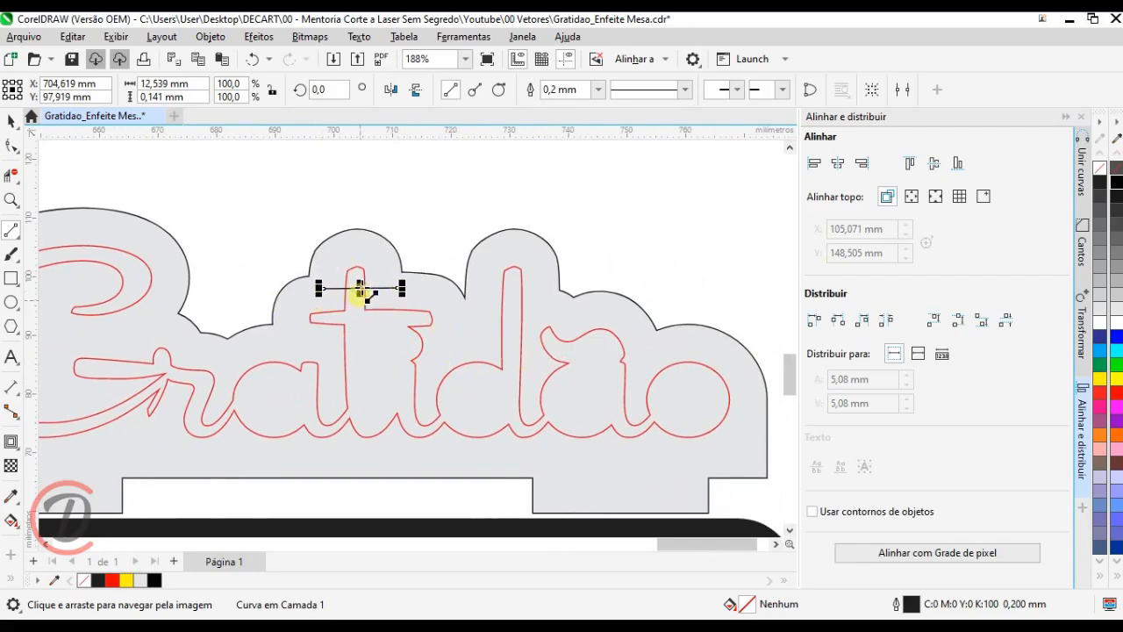
{"action": "left_click_drag", "start_coordinate": [449, 323], "coordinate": [361, 290]}
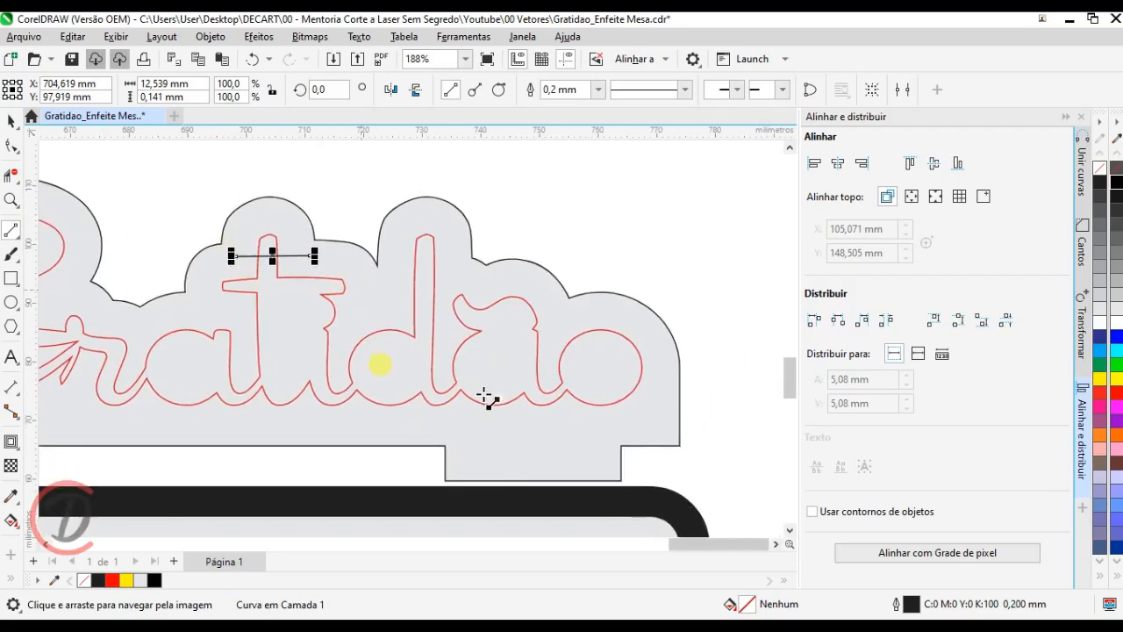
{"action": "left_click_drag", "start_coordinate": [629, 316], "coordinate": [629, 426]}
Step: Erase the red outline between the cutting lines with Virtual Segment Delete, keeping only the short pieces on the G, t and o
{"action": "left_click", "coordinate": [14, 175]}
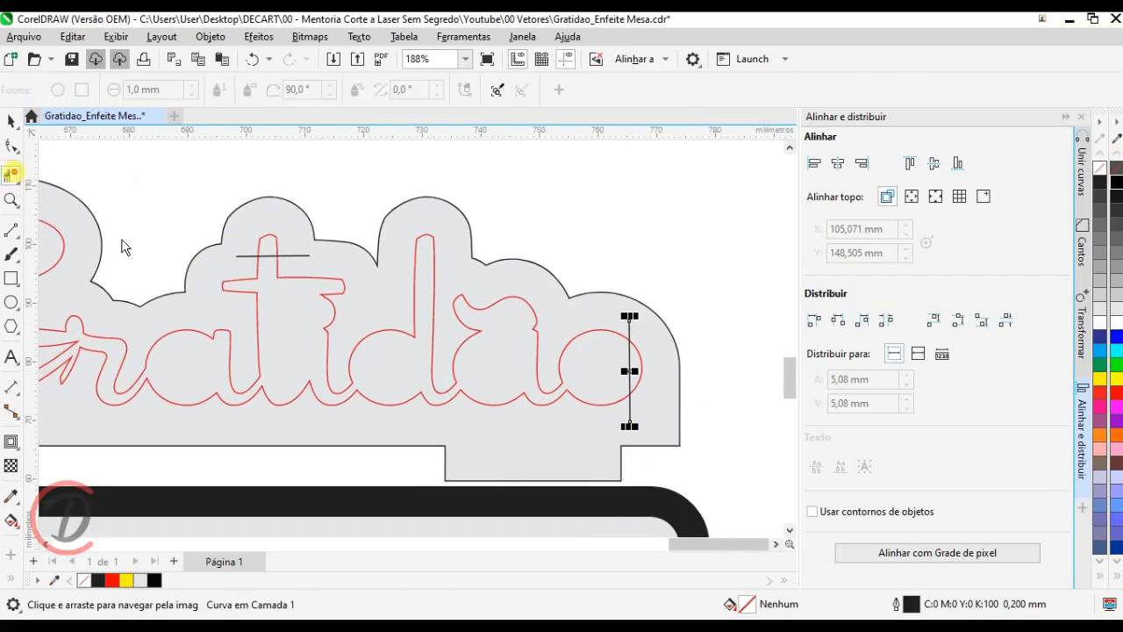
{"action": "left_click", "coordinate": [538, 350]}
{"action": "scroll", "coordinate": [518, 347], "scroll_direction": "left", "scroll_amount": 3}
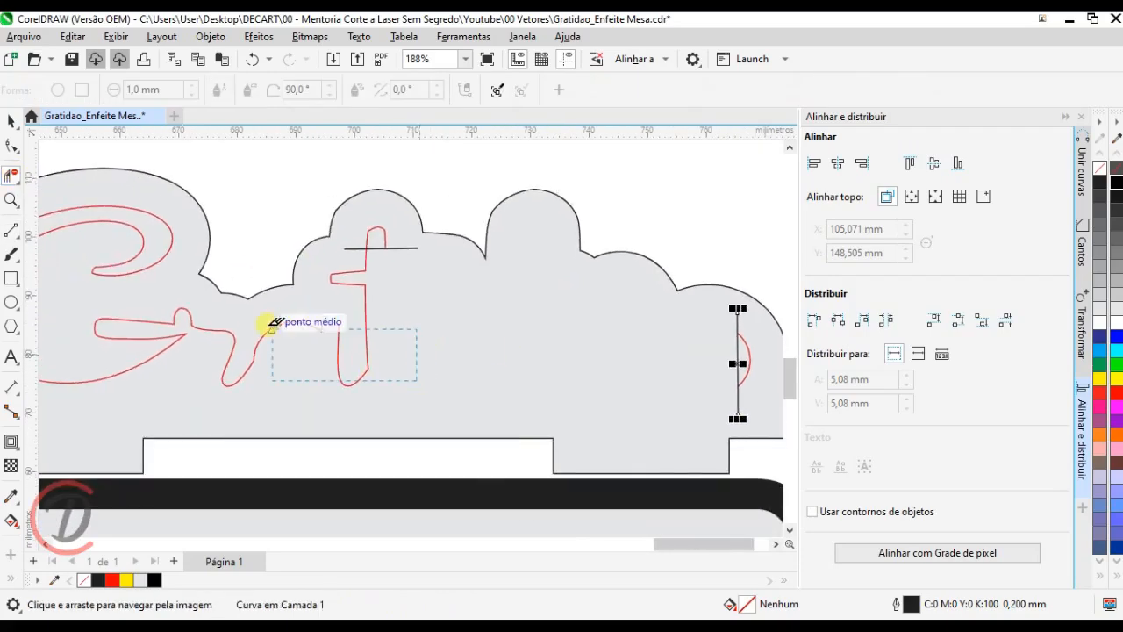
{"action": "left_click", "coordinate": [280, 328]}
{"action": "scroll", "coordinate": [307, 334], "scroll_direction": "left", "scroll_amount": 3}
Step: Delete the three black cutting lines beside the red marks at the G, t and o
{"action": "left_click", "coordinate": [12, 120]}
{"action": "scroll", "coordinate": [330, 278], "scroll_direction": "down", "scroll_amount": 2}
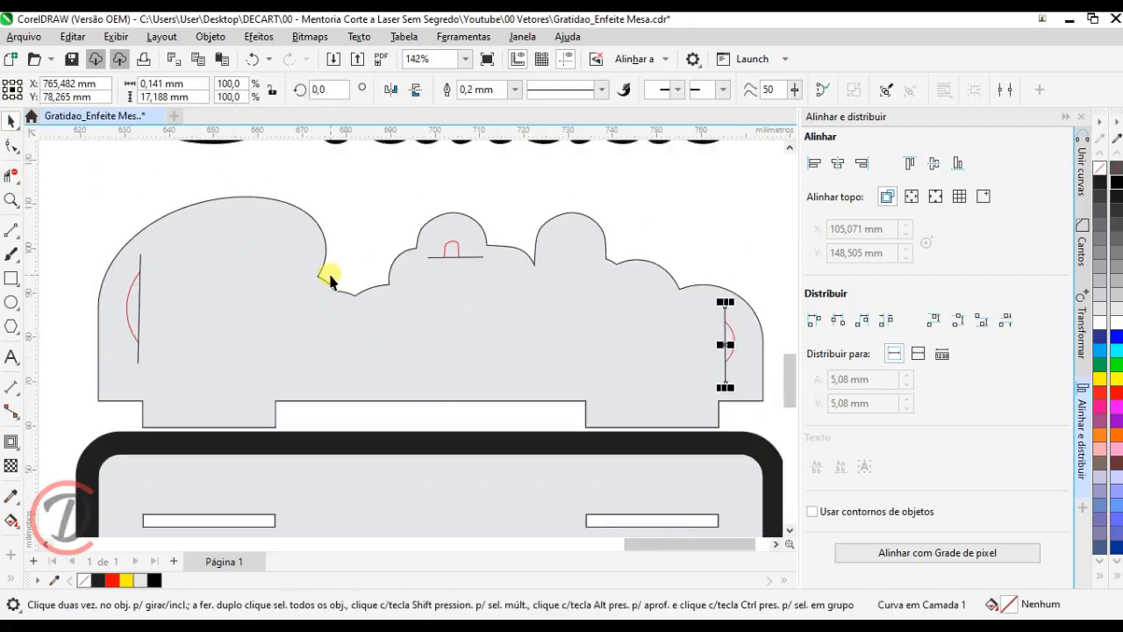
{"action": "key", "text": "Delete"}
{"action": "left_click_drag", "start_coordinate": [388, 211], "coordinate": [522, 289]}
{"action": "key", "text": "Delete"}
{"action": "left_click_drag", "start_coordinate": [187, 373], "coordinate": [187, 373]}
{"action": "key", "text": "Delete"}
{"action": "scroll", "coordinate": [263, 375], "scroll_direction": "down", "scroll_amount": 2}
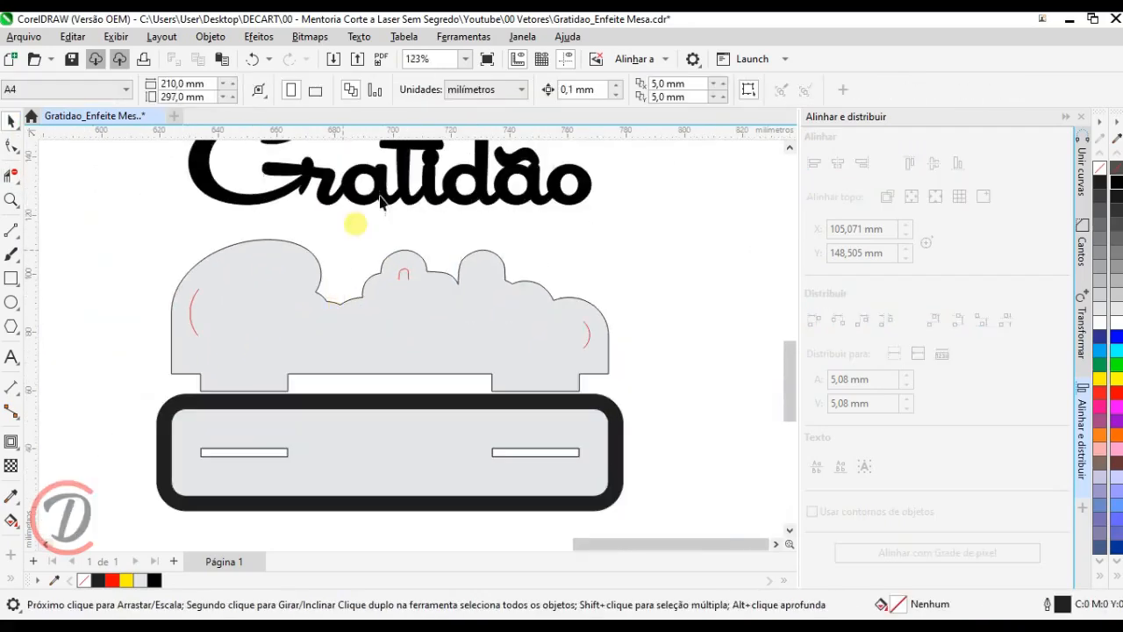
Step: Remove the fill from the black word above and move its outline straight down onto the silhouette around the red marks
{"action": "left_click", "coordinate": [389, 203]}
{"action": "left_click", "coordinate": [1099, 168]}
{"action": "left_click_drag", "start_coordinate": [248, 222], "coordinate": [281, 246]}
{"action": "left_click_drag", "start_coordinate": [347, 228], "coordinate": [339, 356]}
{"action": "scroll", "coordinate": [302, 348], "scroll_direction": "up", "scroll_amount": 4}
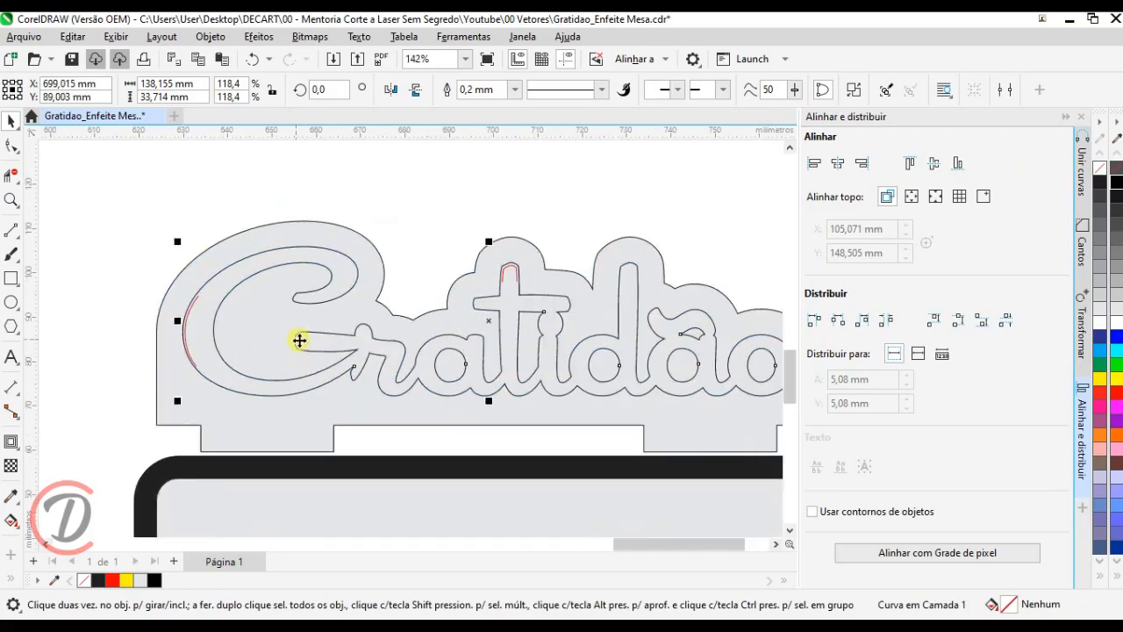
{"action": "scroll", "coordinate": [241, 296], "scroll_direction": "down", "scroll_amount": 1}
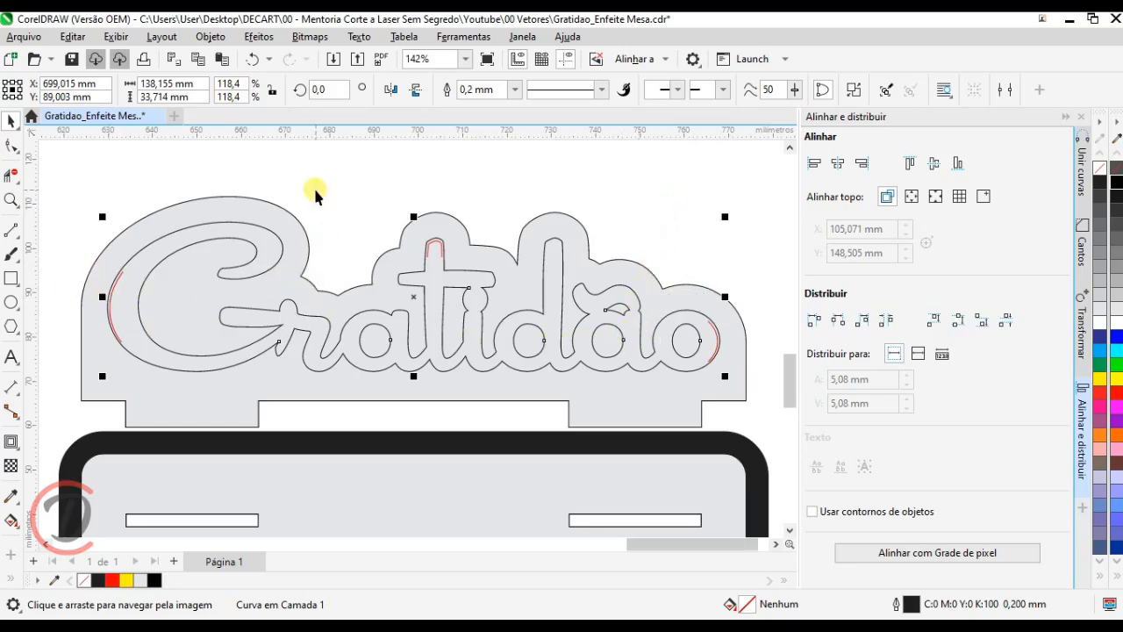
{"action": "scroll", "coordinate": [393, 153], "scroll_direction": "down", "scroll_amount": 2}
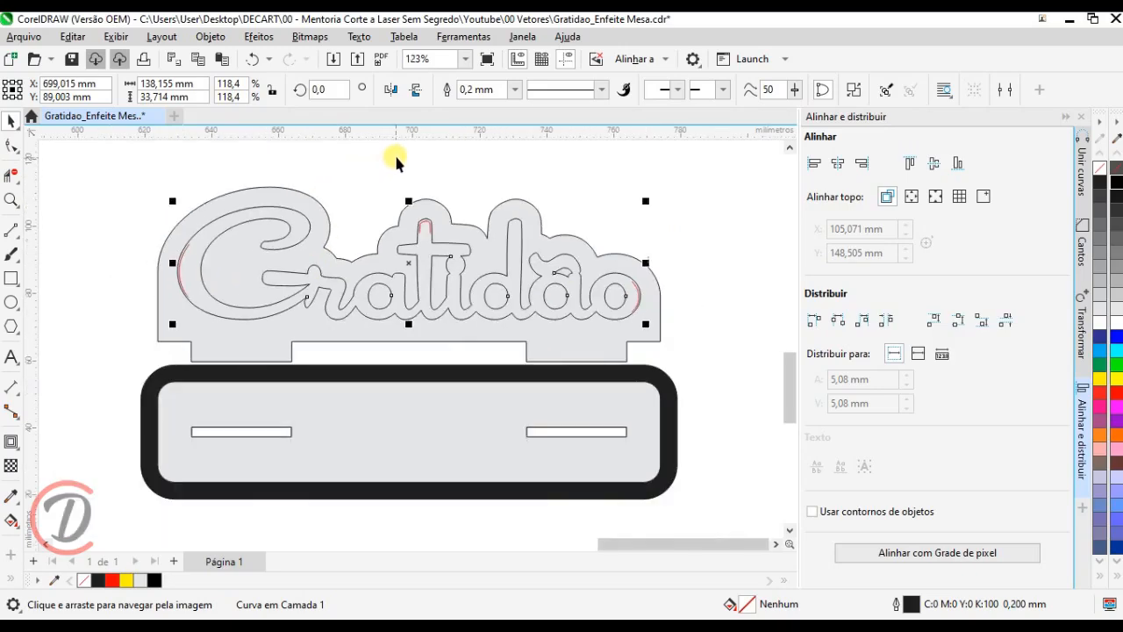
{"action": "left_click", "coordinate": [704, 355]}
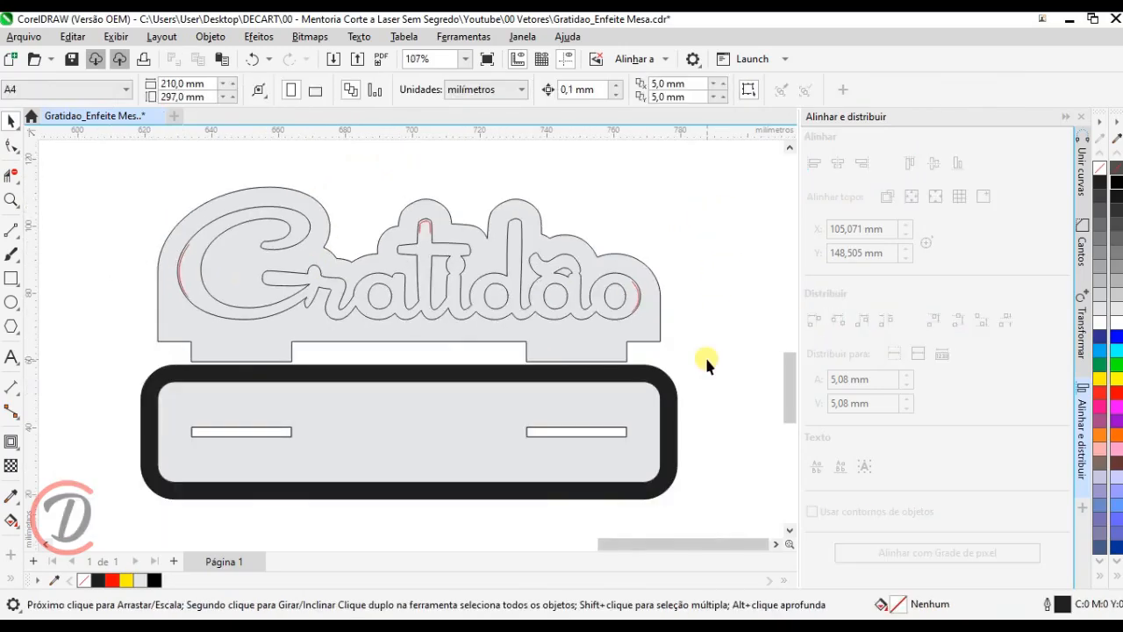